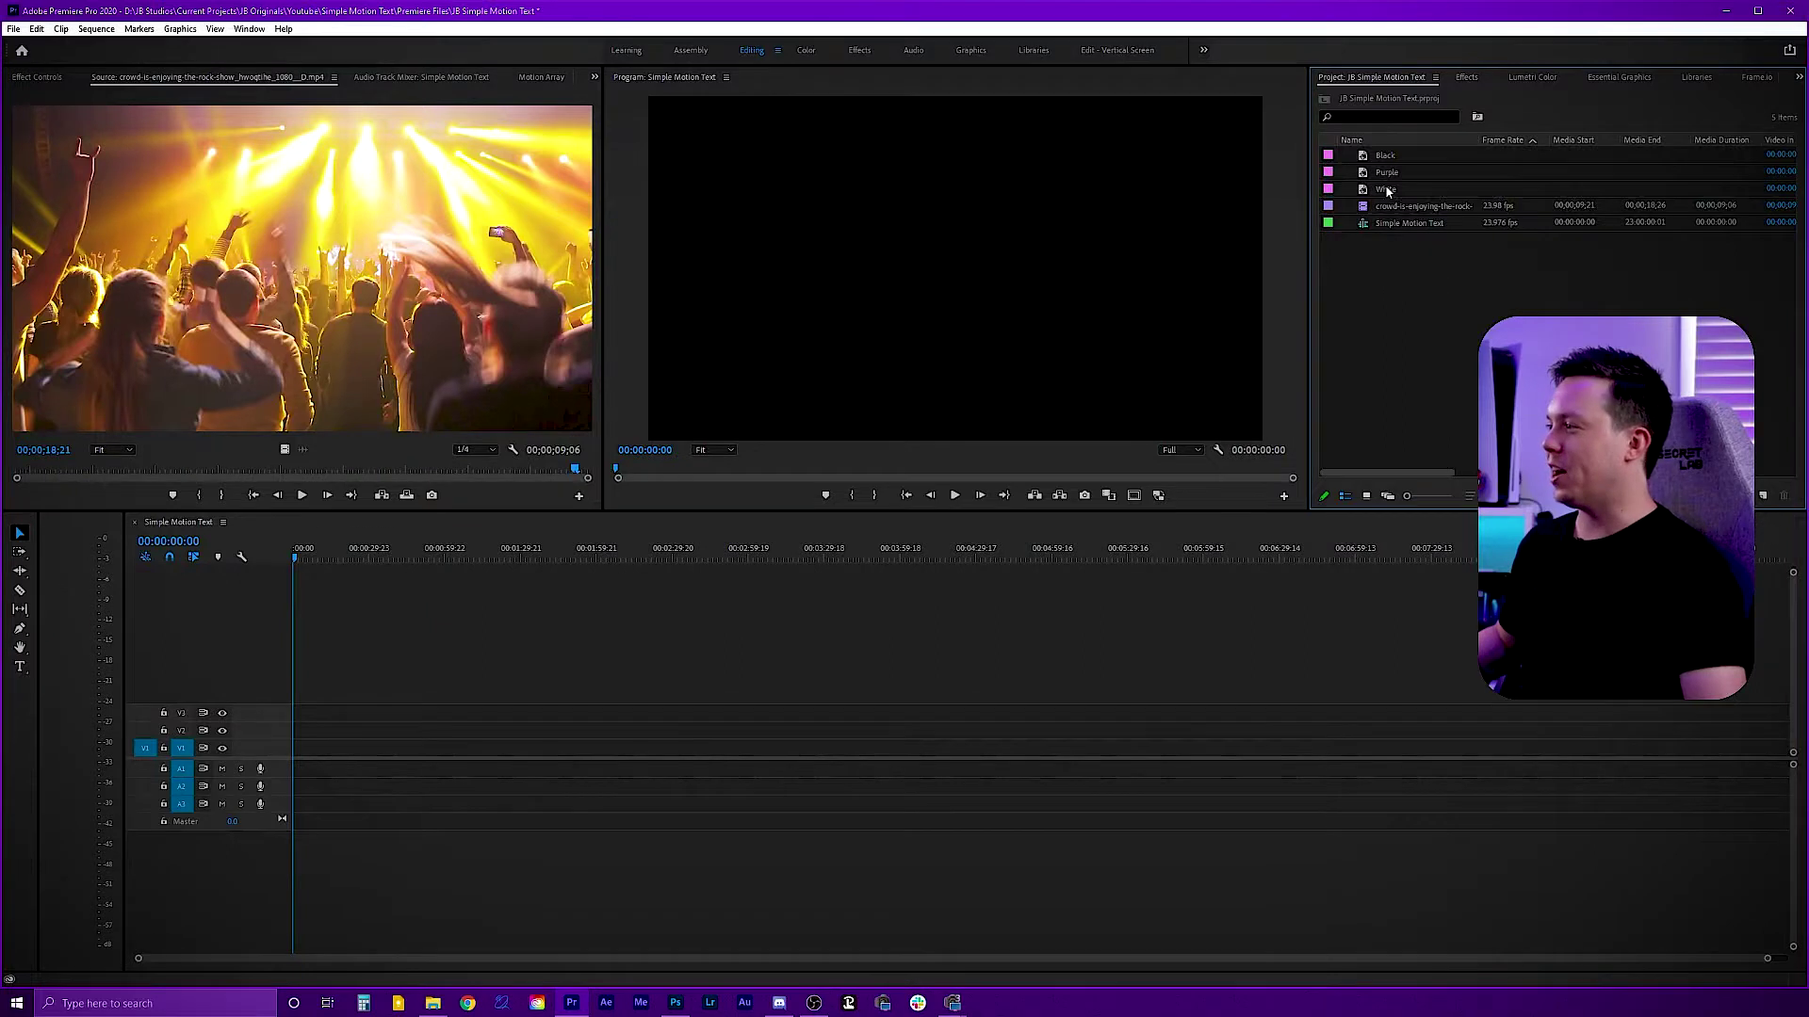
# Place the Purple matte, crowd video, White matte and Black matte on track V1, with Purple ending at 3 seconds
pyautogui.doubleClick(1366, 189)
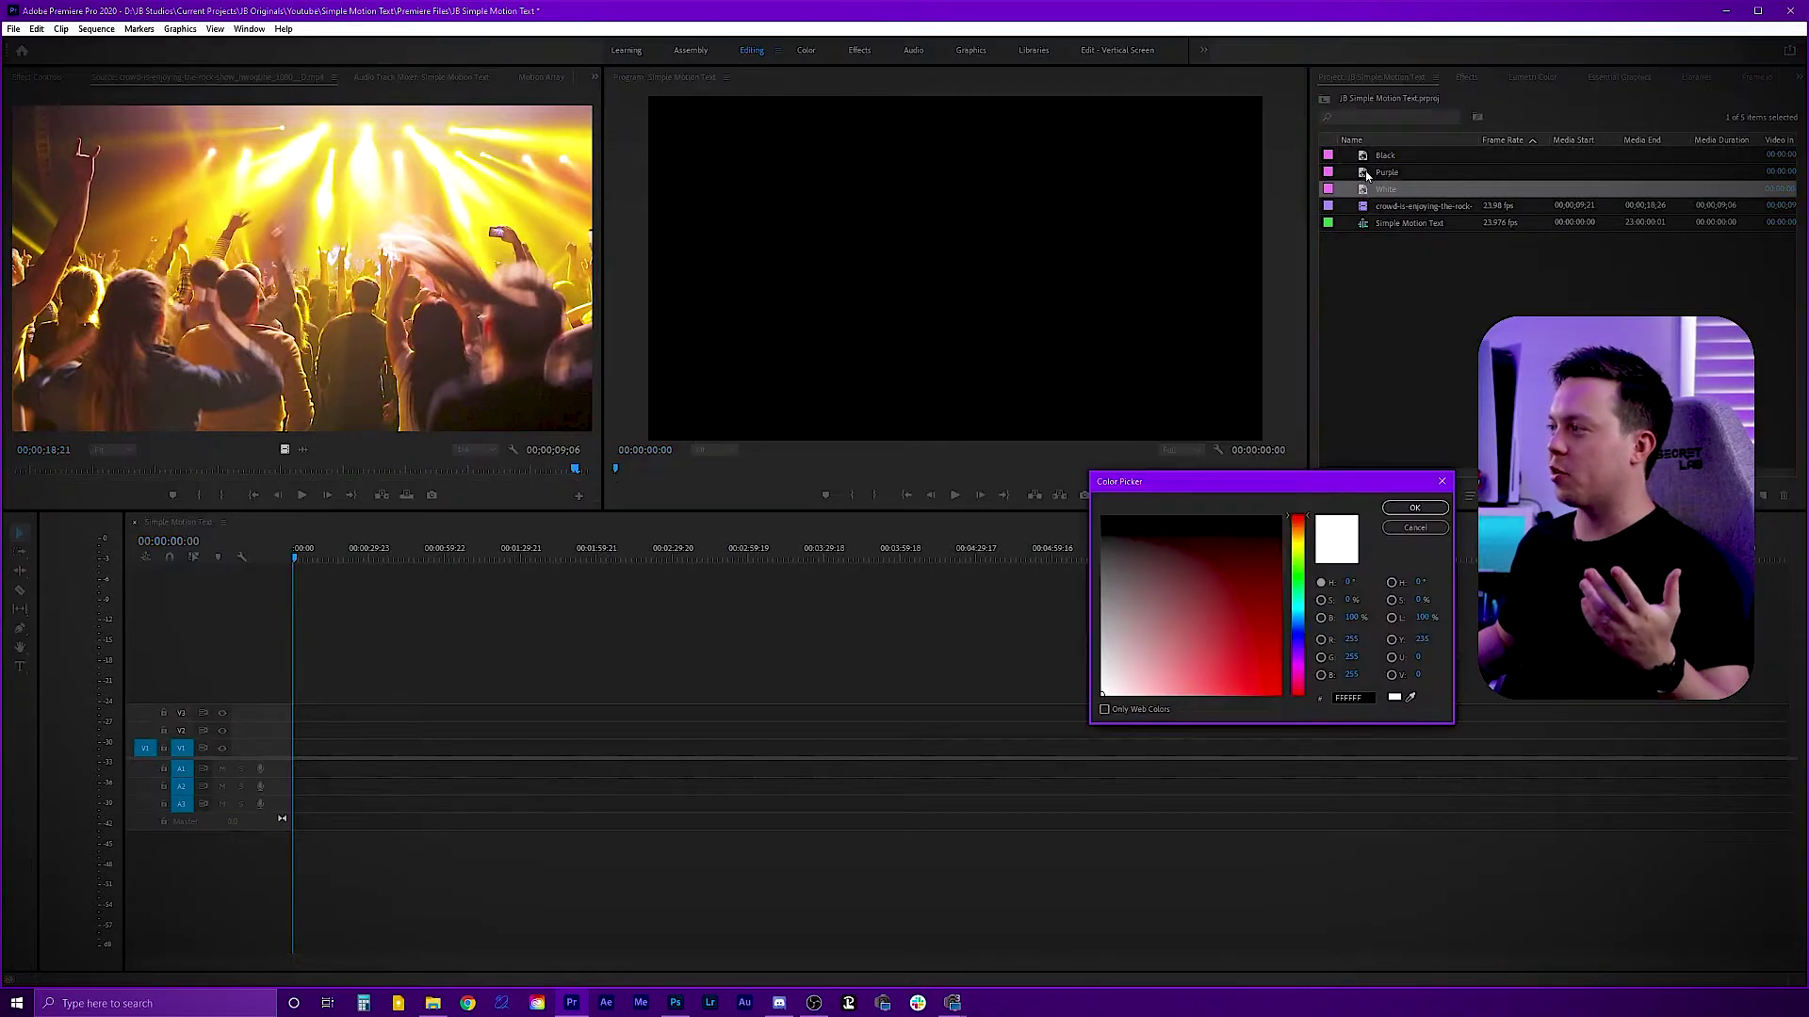
pyautogui.click(1415, 508)
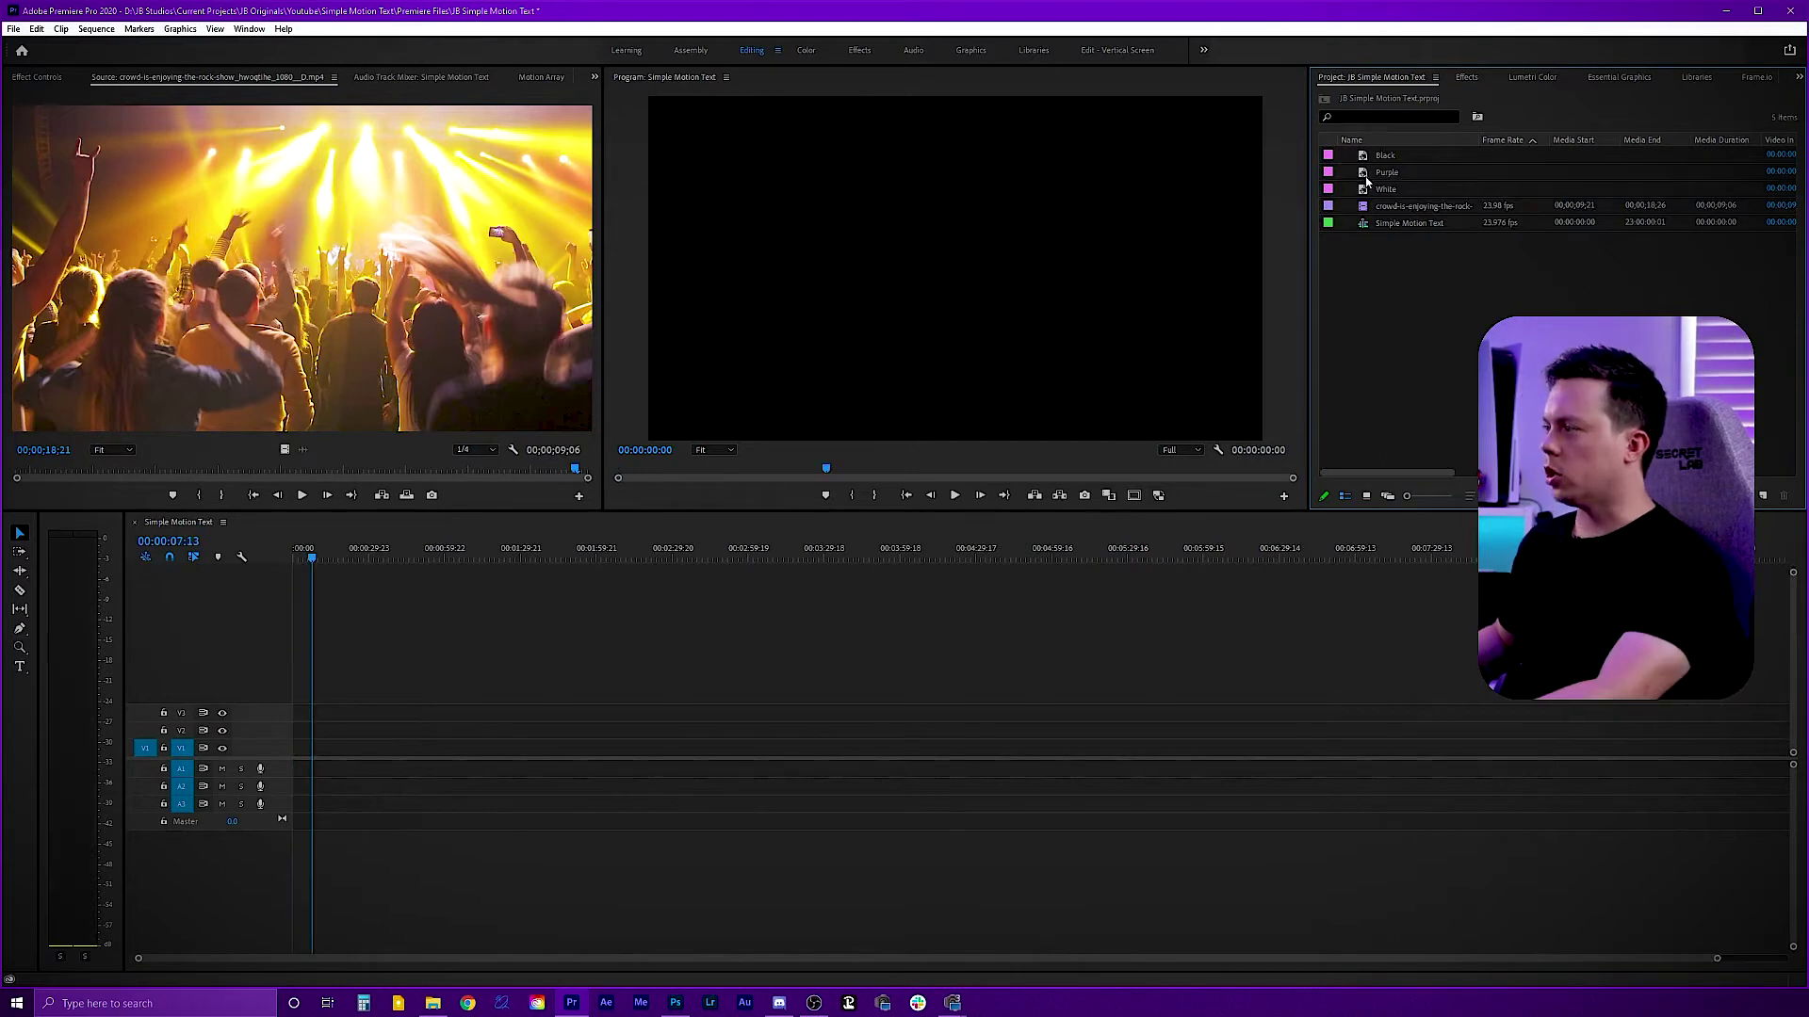
pyautogui.moveTo(1374, 174); pyautogui.dragTo(266, 765)
pyautogui.press('\\')
pyautogui.moveTo(345, 557); pyautogui.dragTo(403, 557)
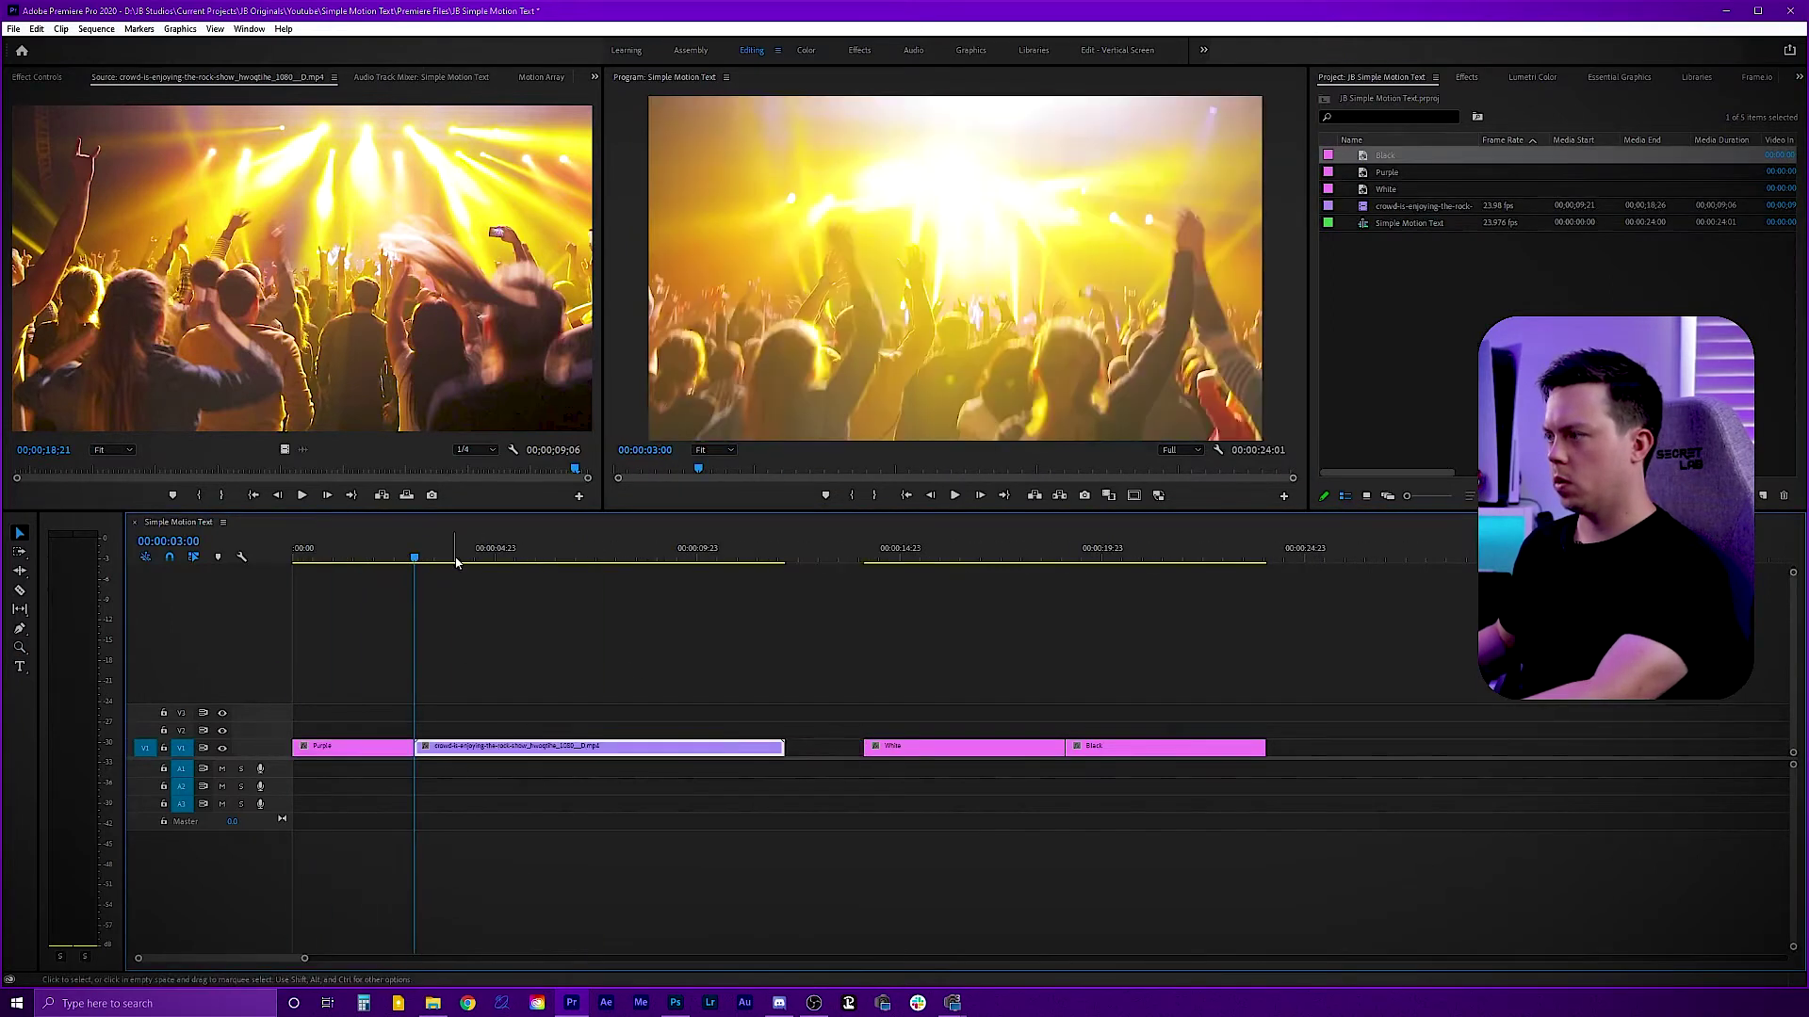
# Trim the crowd, White and Black clips to three seconds each and close the gaps between them on V1
pyautogui.moveTo(582, 746); pyautogui.dragTo(536, 731)
pyautogui.moveTo(497, 731); pyautogui.dragTo(618, 750)
pyautogui.moveTo(1166, 747); pyautogui.dragTo(637, 731)
pyautogui.moveTo(735, 731); pyautogui.dragTo(658, 733)
pyautogui.moveTo(597, 731); pyautogui.dragTo(719, 748)
pyautogui.press('\\')
pyautogui.click(538, 701)
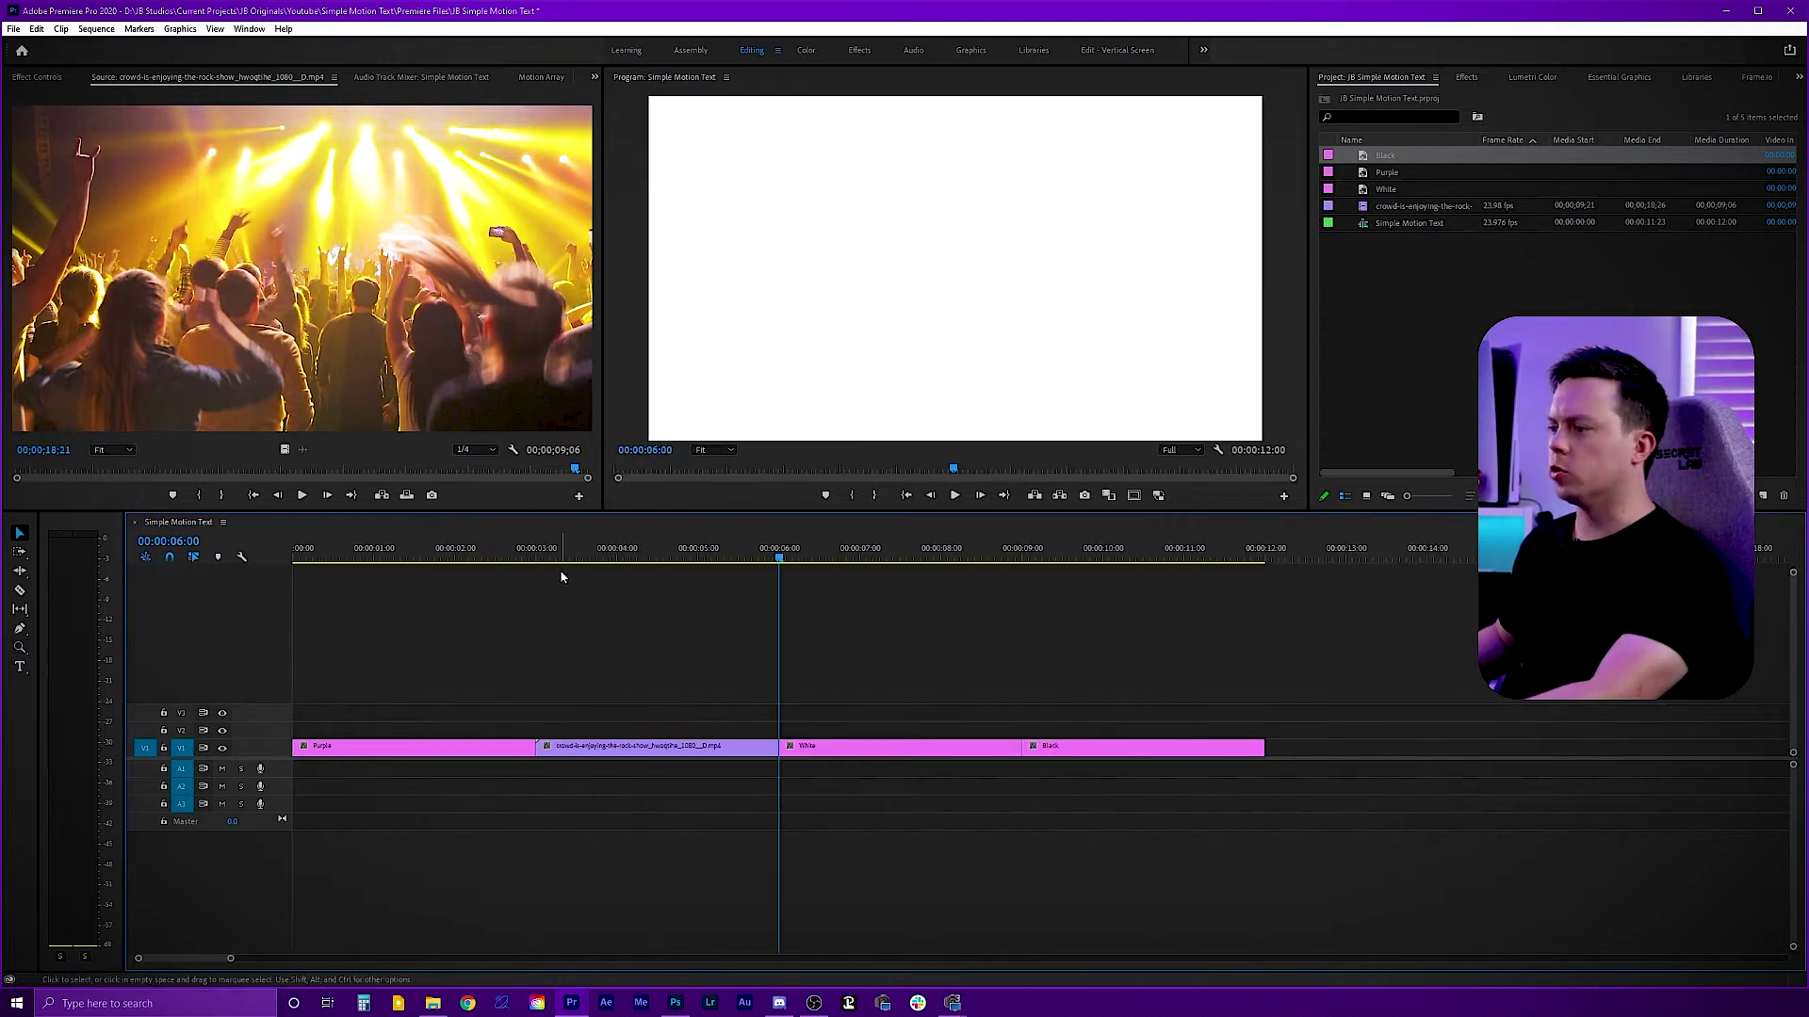
# Add a text layer on V2 above the crowd clip and fit it to the clip's span from 3 to 6 seconds
pyautogui.moveTo(311, 556); pyautogui.dragTo(660, 557)
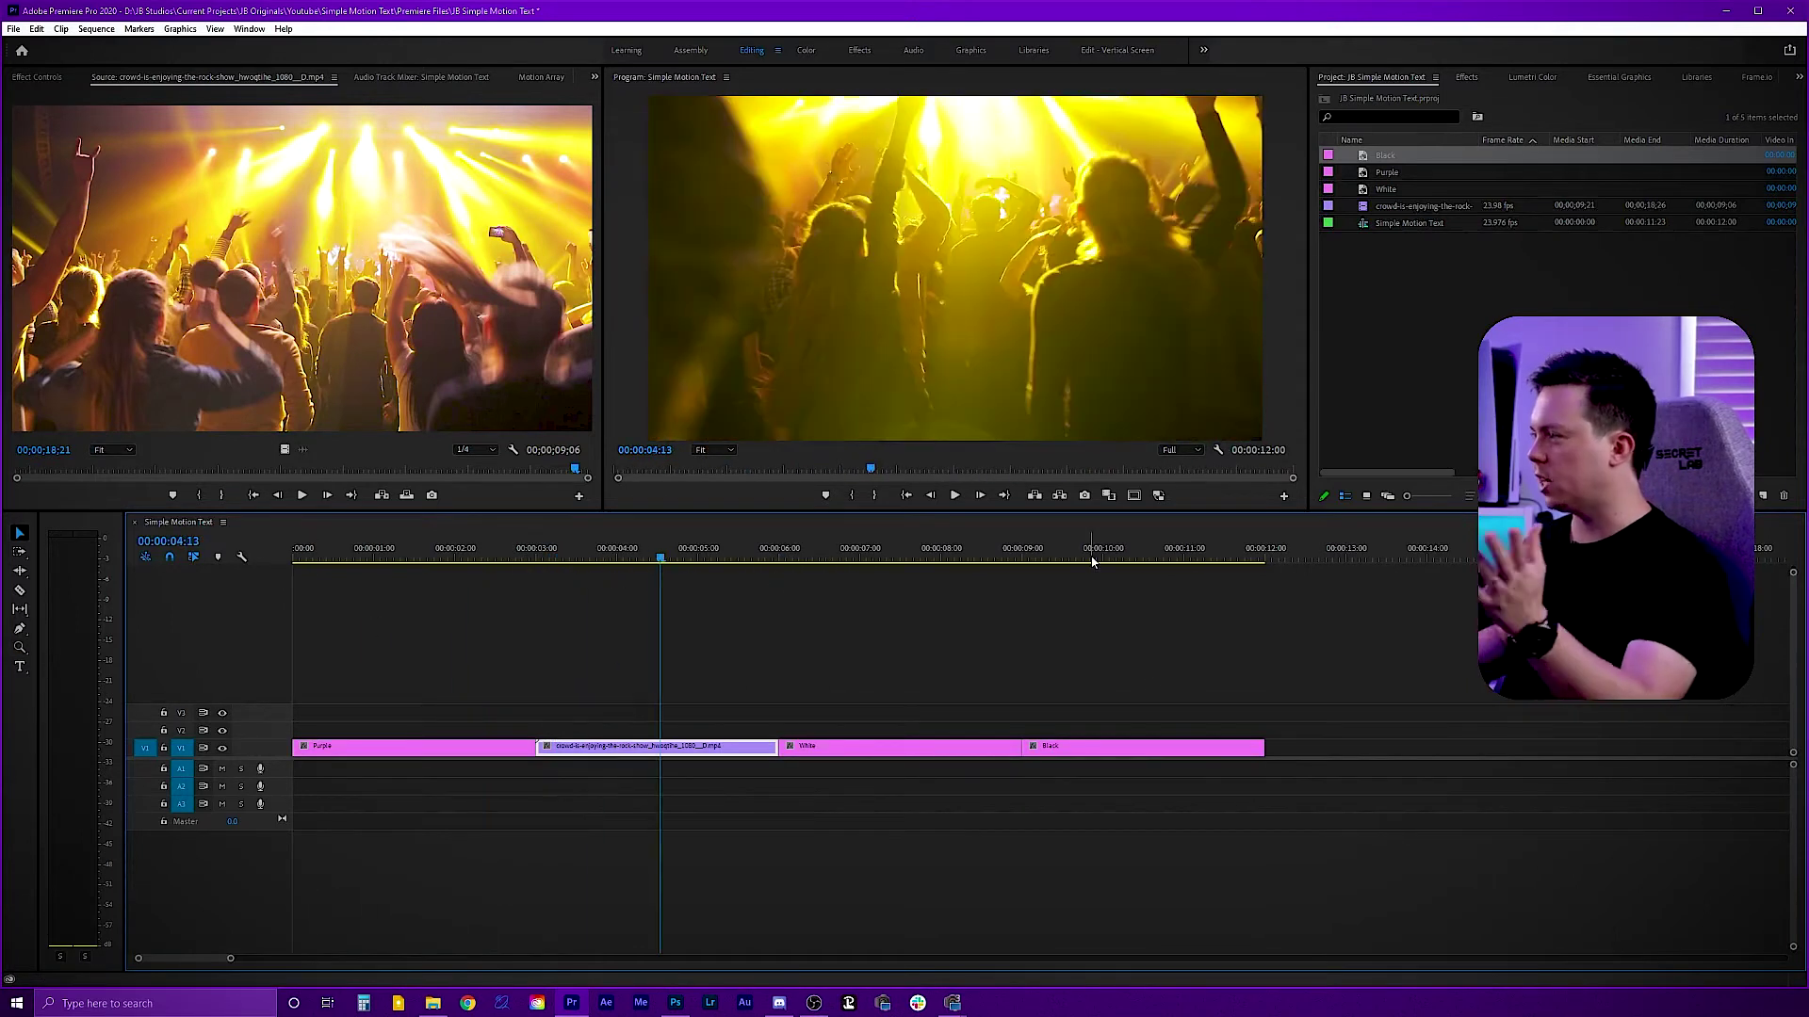
pyautogui.click(1353, 372)
pyautogui.click(508, 680)
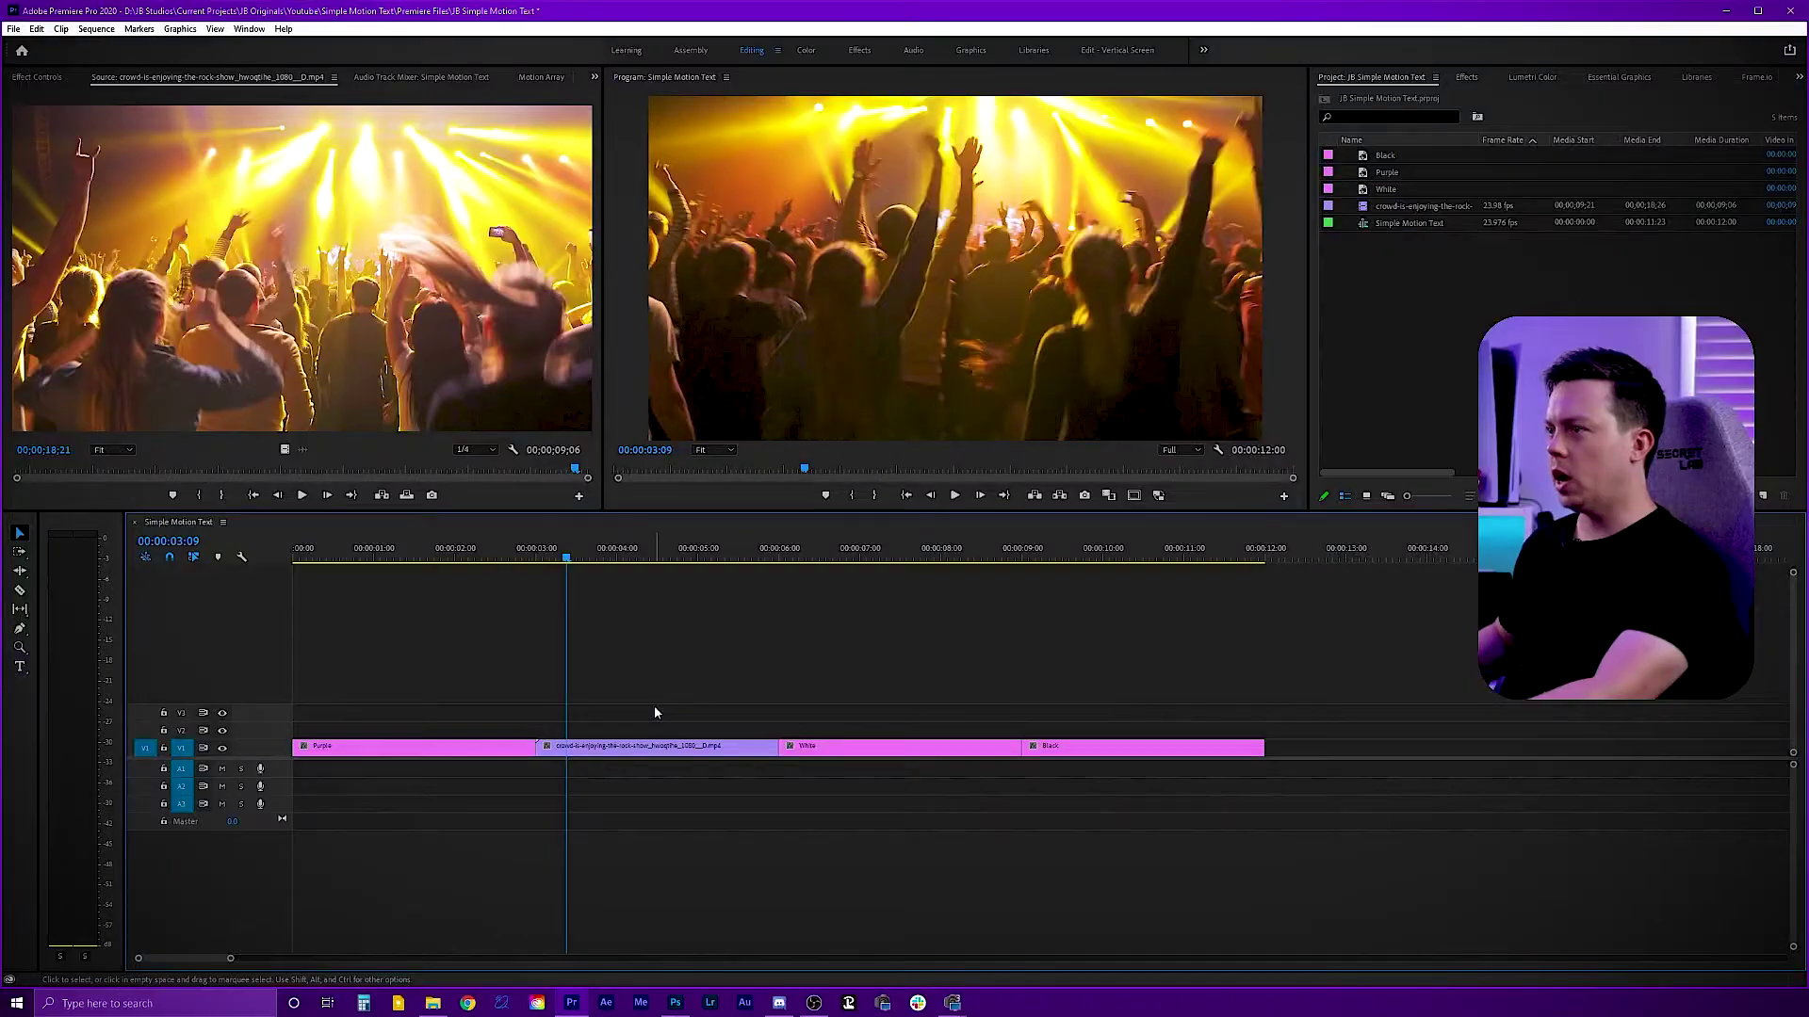
pyautogui.hotkey('ctrl', 't')
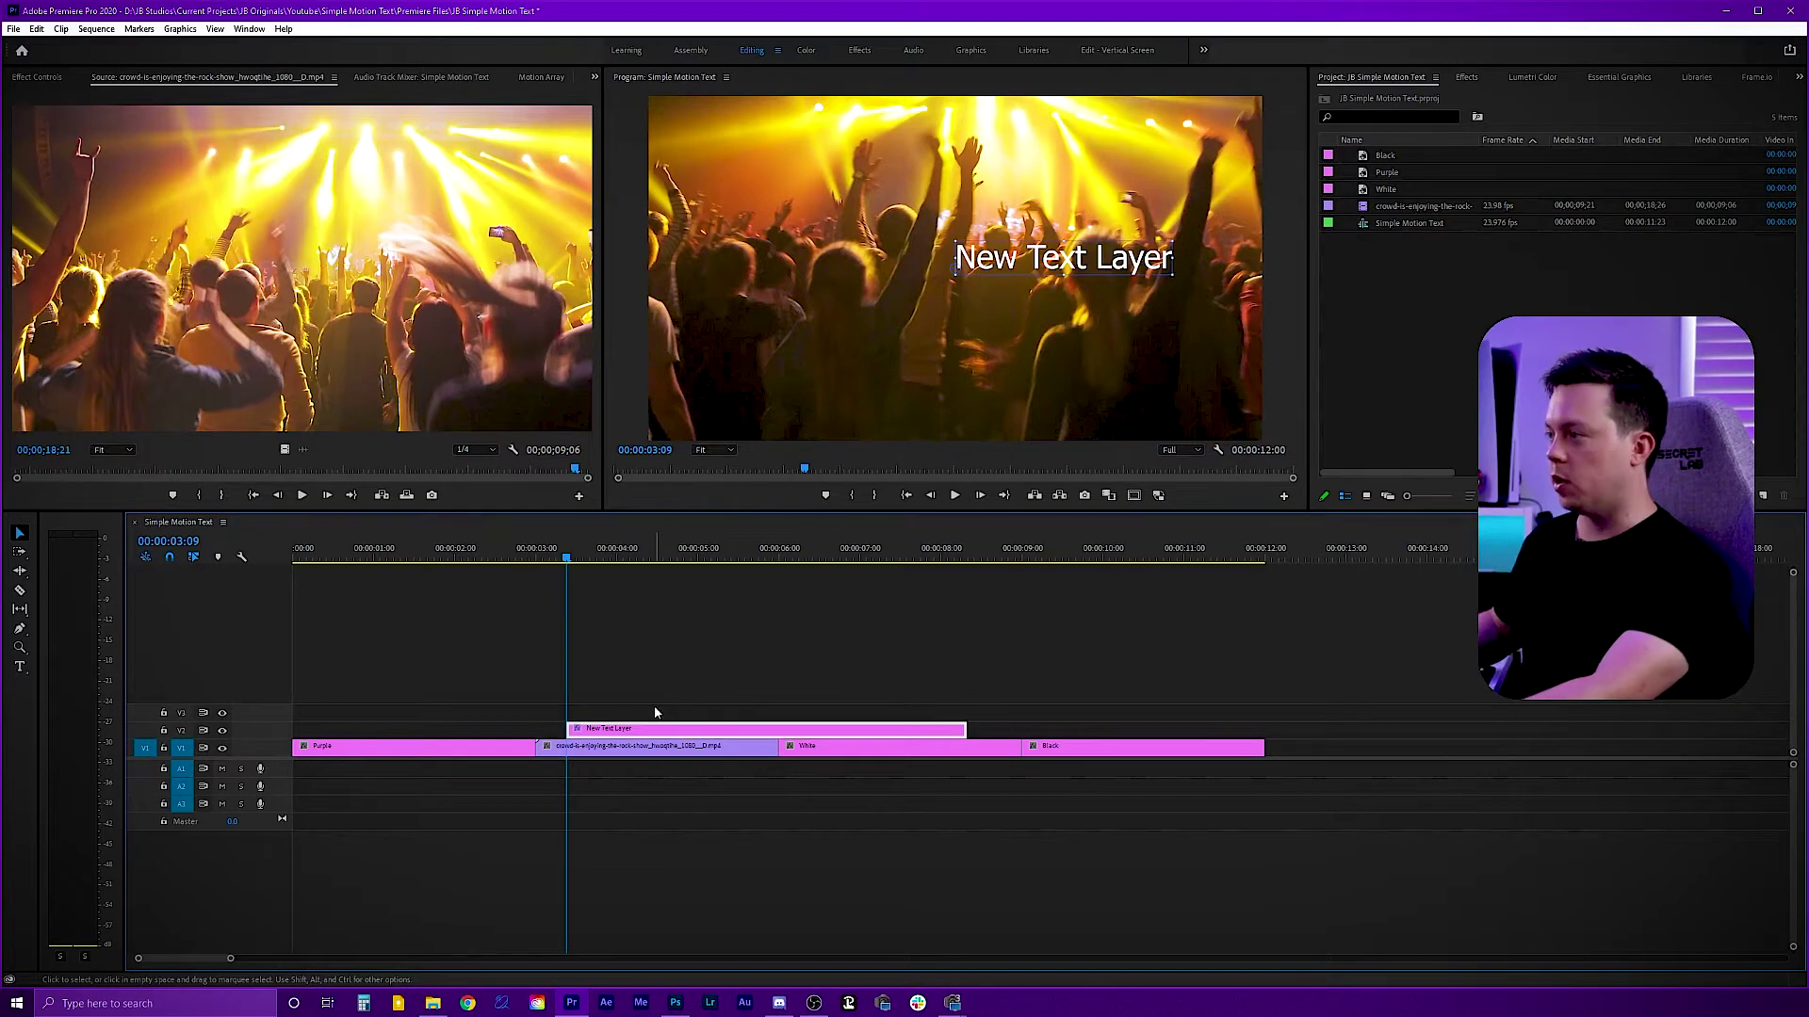
pyautogui.moveTo(677, 734); pyautogui.dragTo(650, 737)
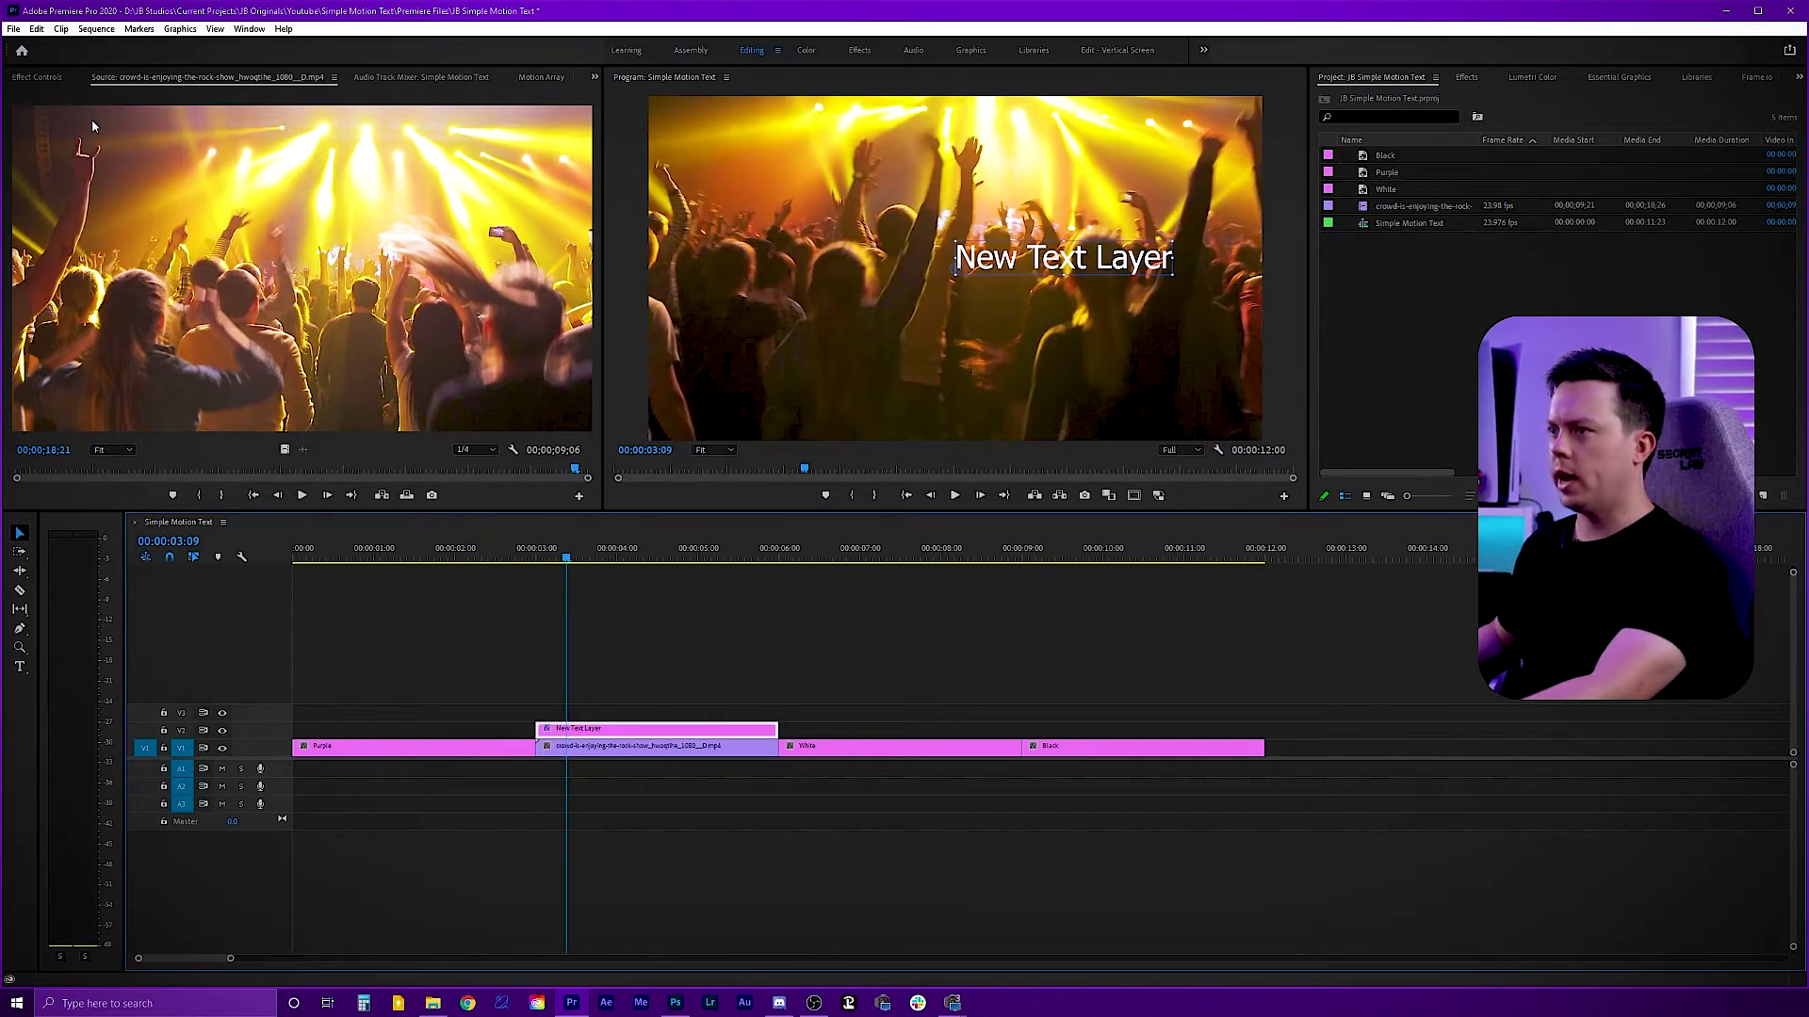
# Set the text layer to read JUMP! in Montserrat Black Italic, enlarged and centered in the frame
pyautogui.click(42, 81)
pyautogui.click(14, 239)
pyautogui.click(188, 284)
pyautogui.write('mont')
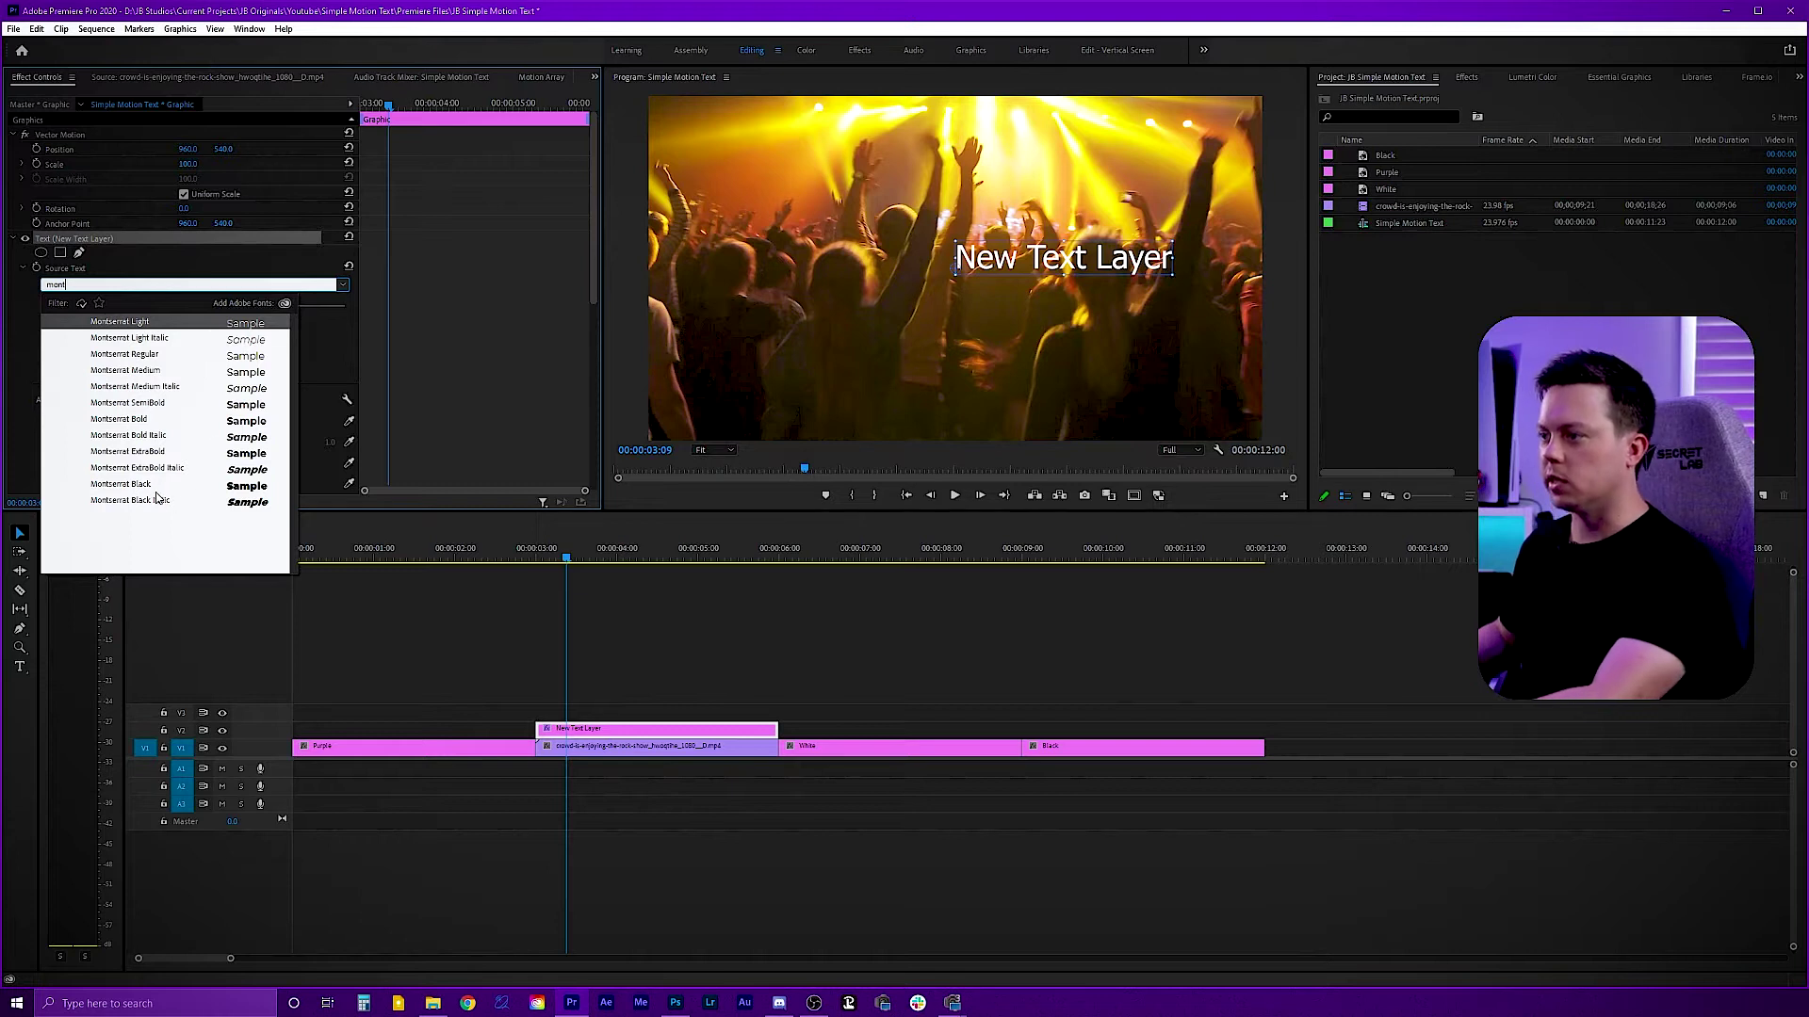
pyautogui.click(157, 500)
pyautogui.moveTo(170, 306); pyautogui.dragTo(175, 306)
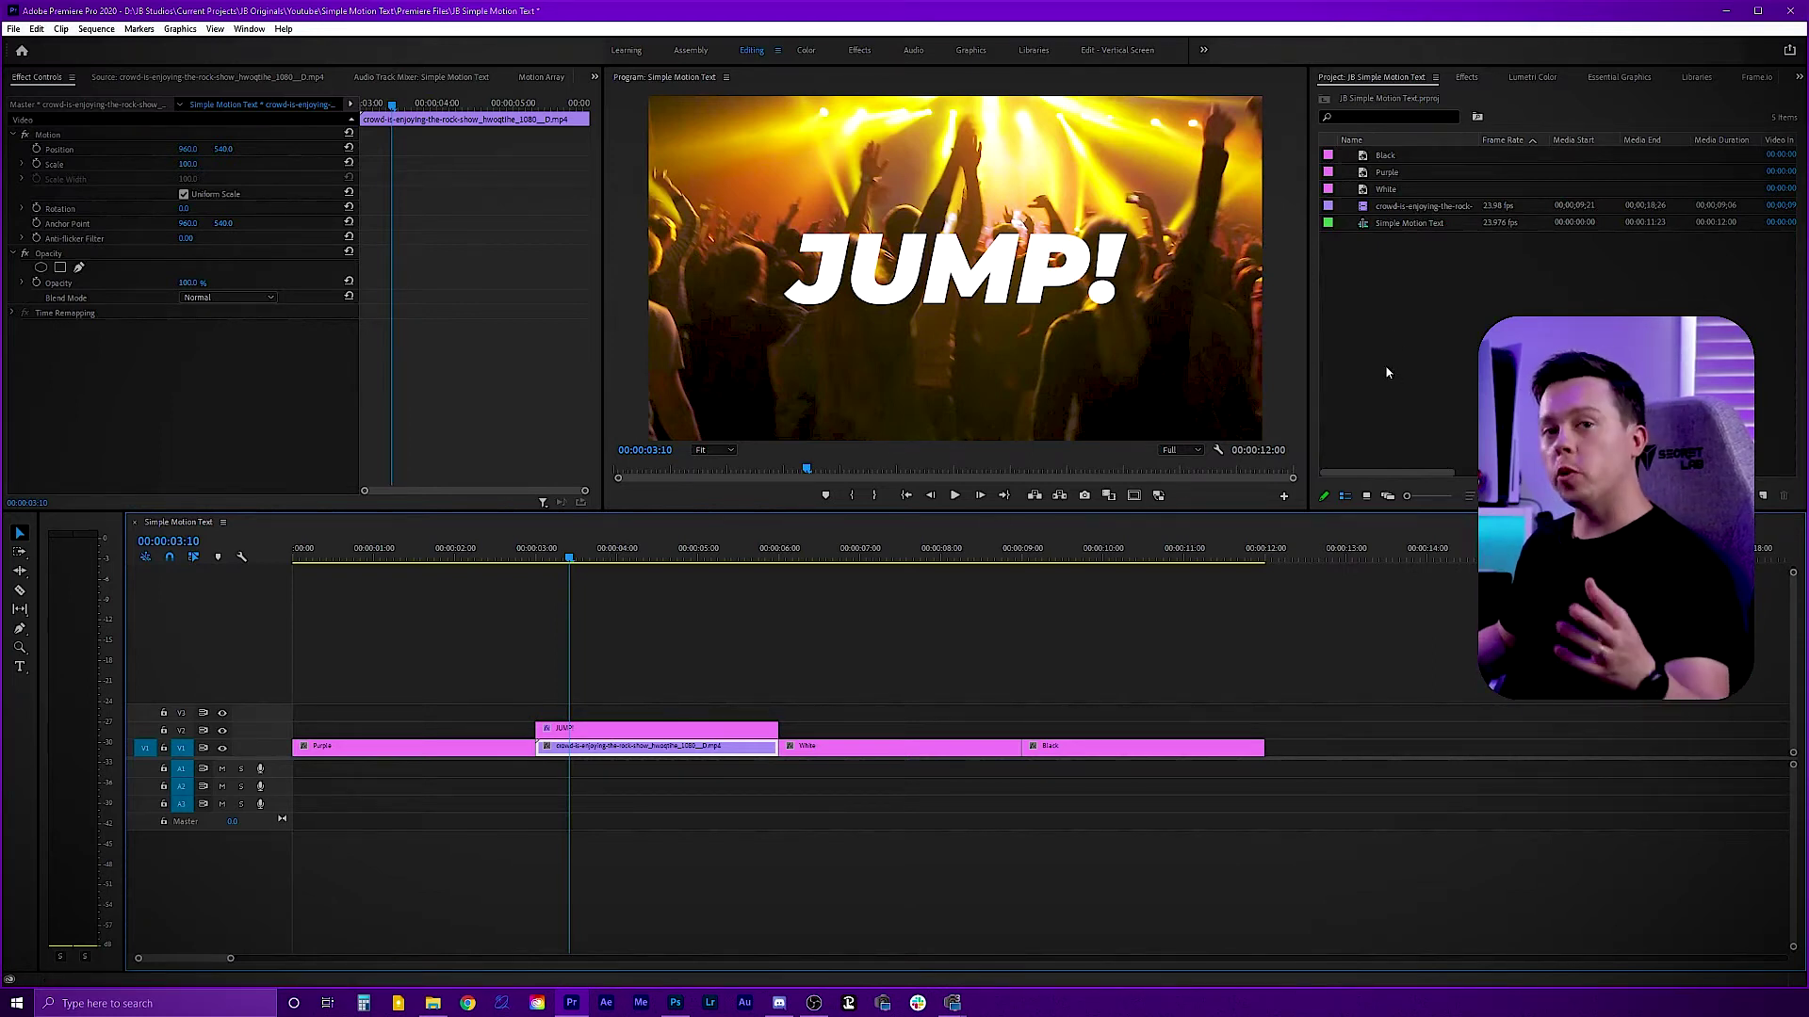
# Find the Transform effect, apply it to the JUMP! text clip, and clear the effect search
pyautogui.click(1467, 79)
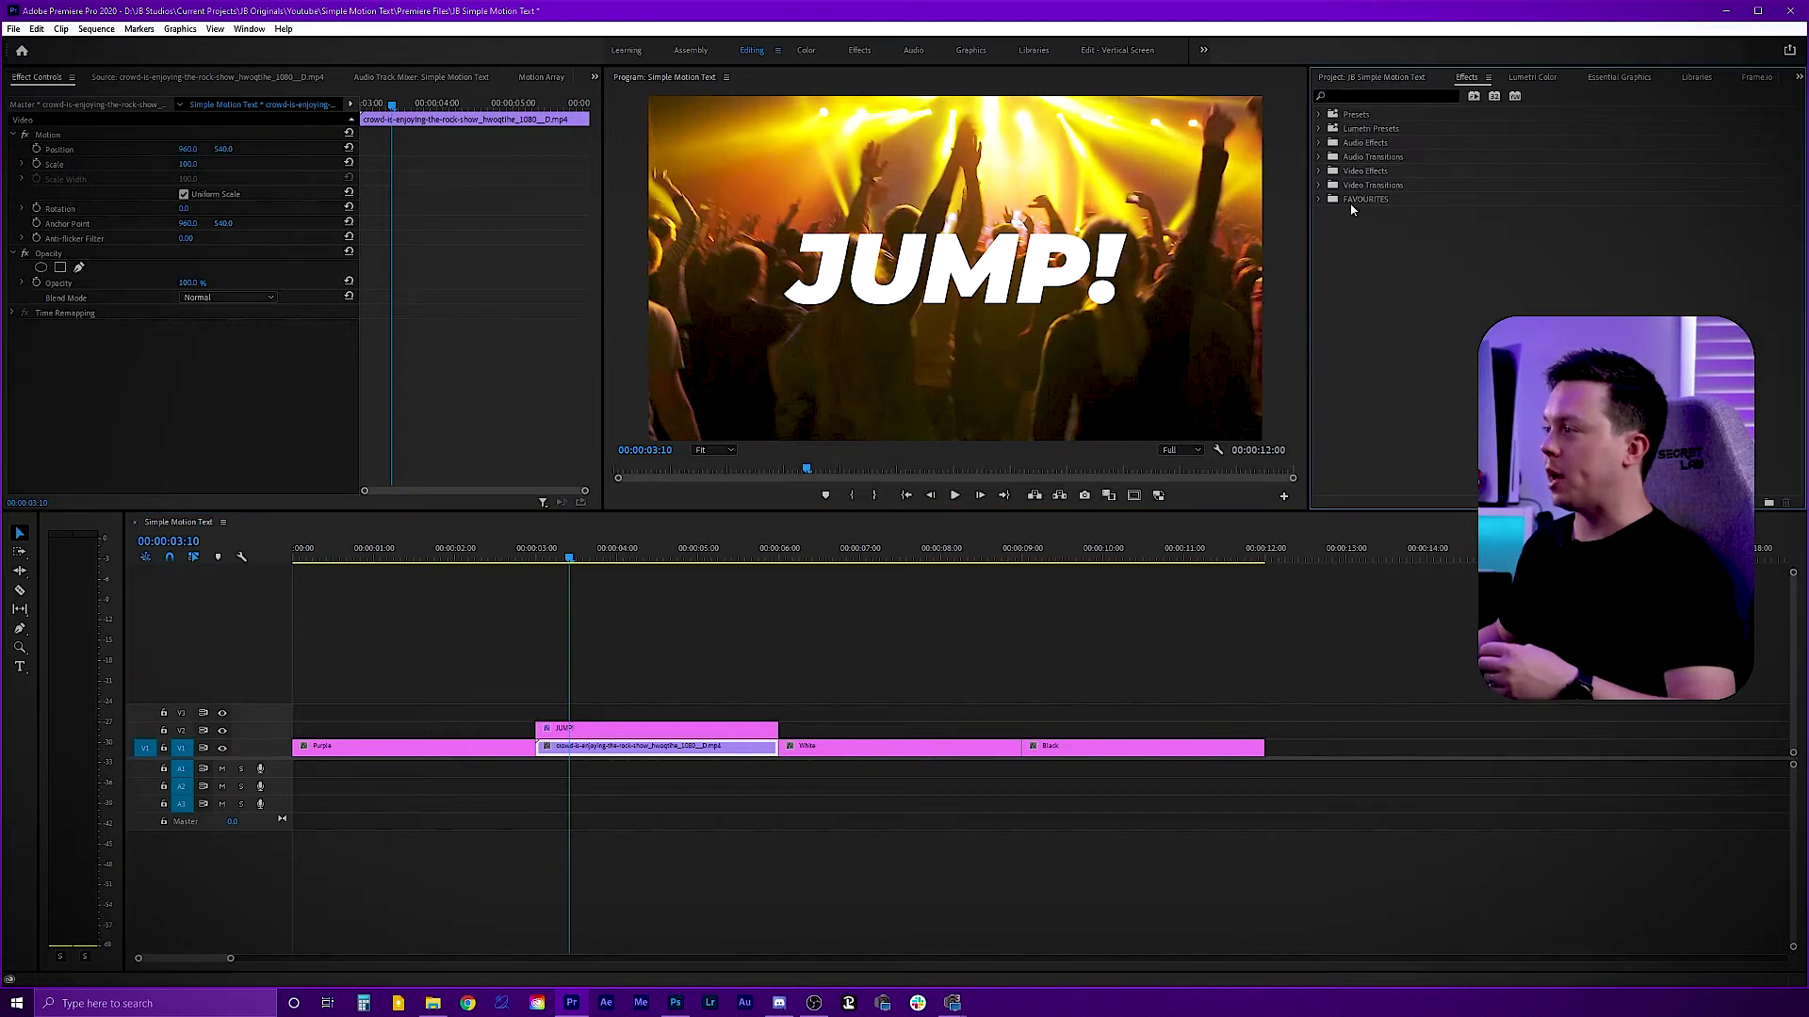
pyautogui.click(1377, 95)
pyautogui.write('TRANSFORM')
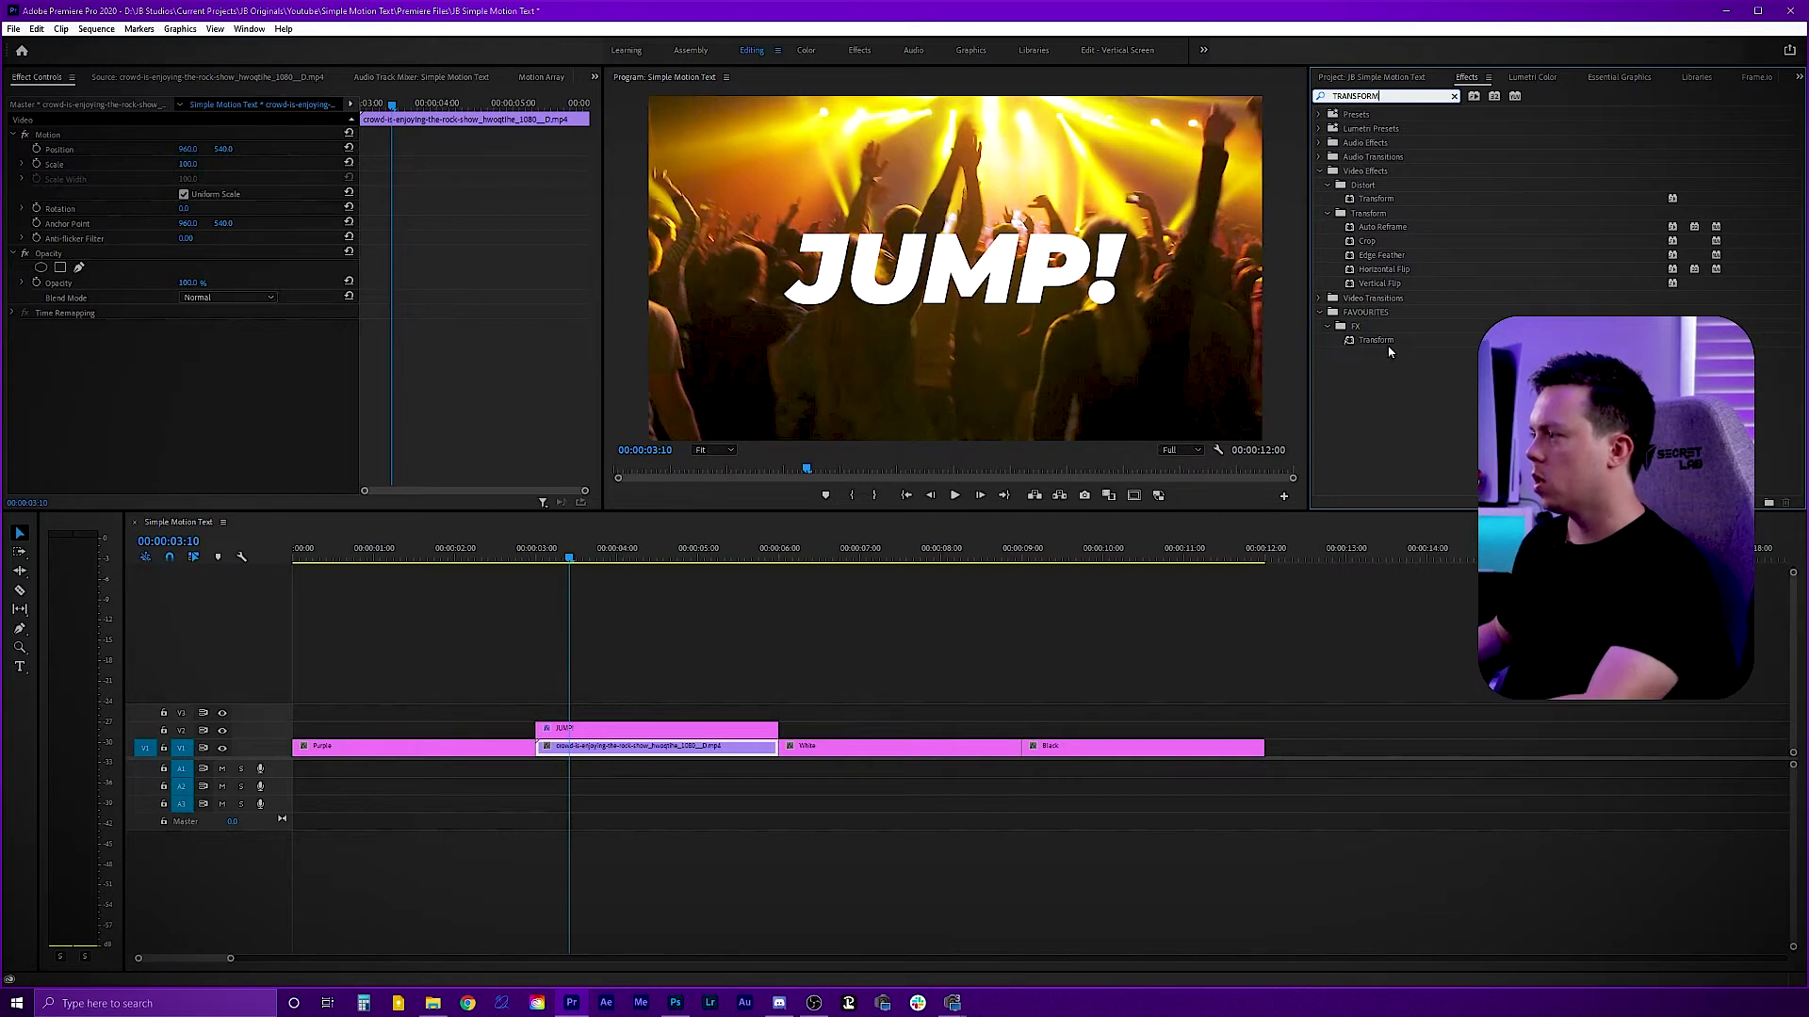
pyautogui.moveTo(1383, 341); pyautogui.dragTo(594, 731)
pyautogui.click(1454, 97)
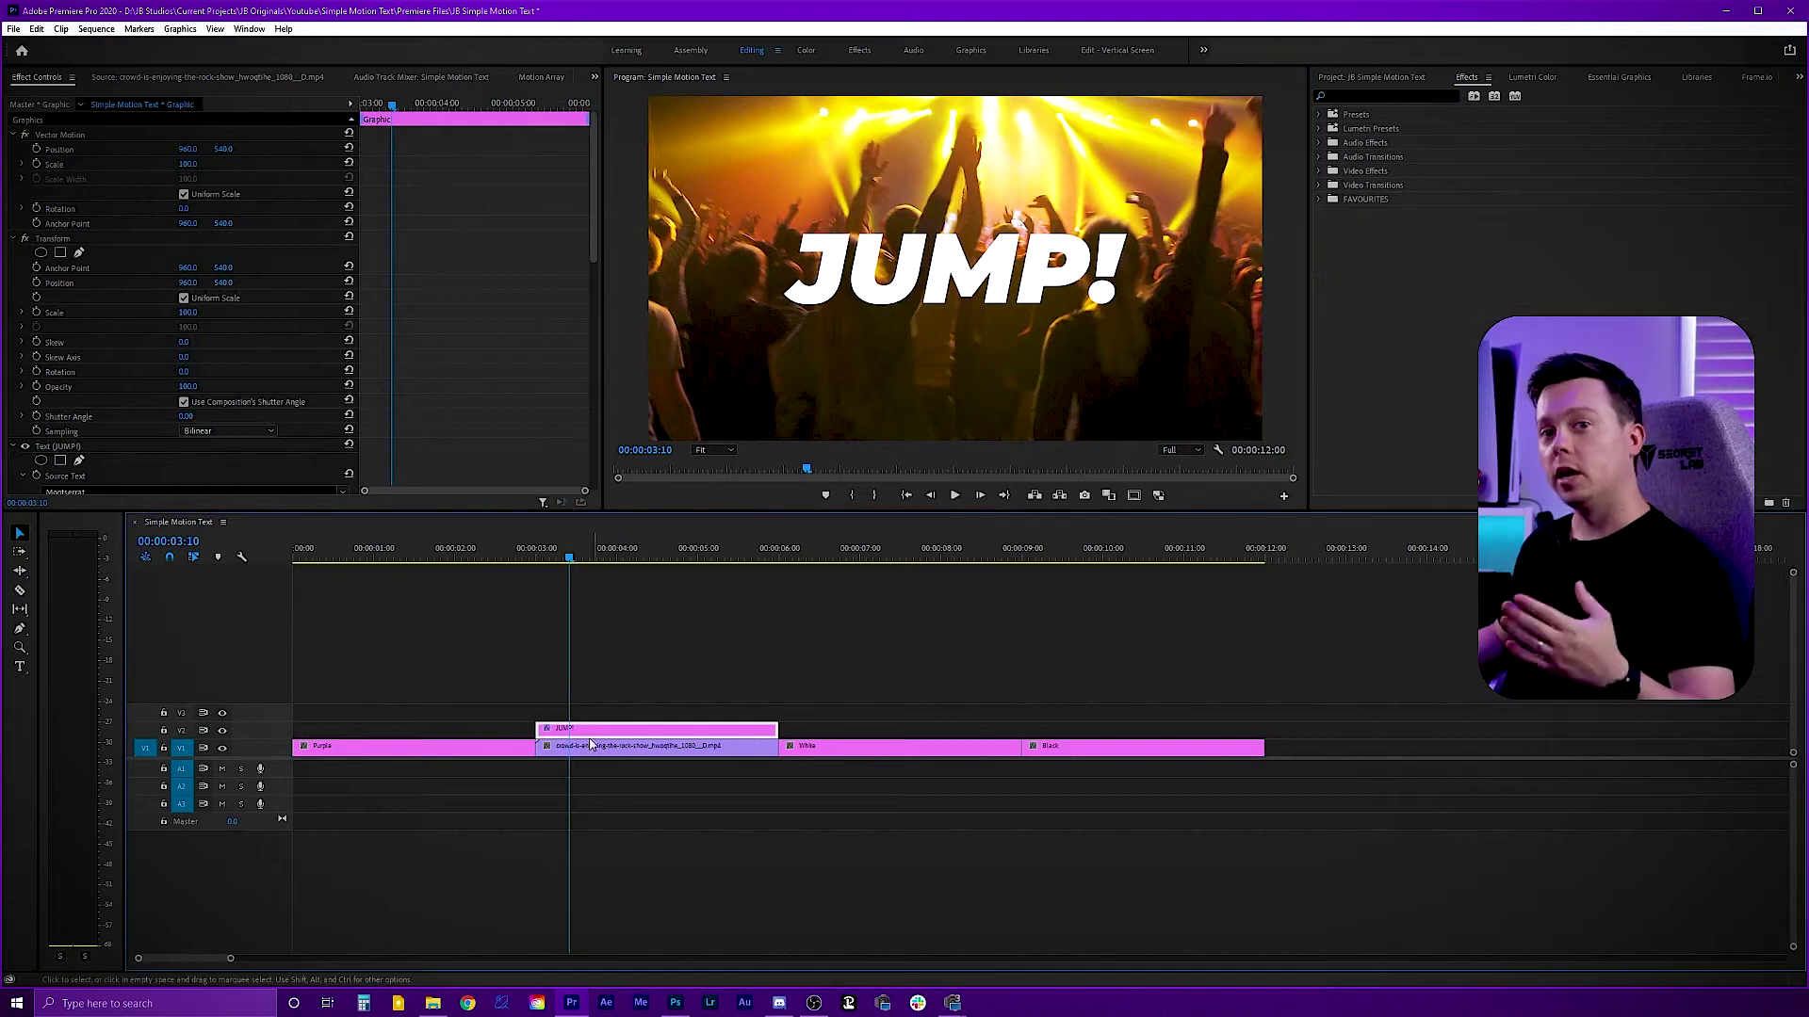
# Animate the Transform effect's Position on the JUMP! clip with keyframes at 00:00:03:00, 00:00:03:05 and 00:00:03:04
pyautogui.moveTo(574, 559); pyautogui.dragTo(536, 559)
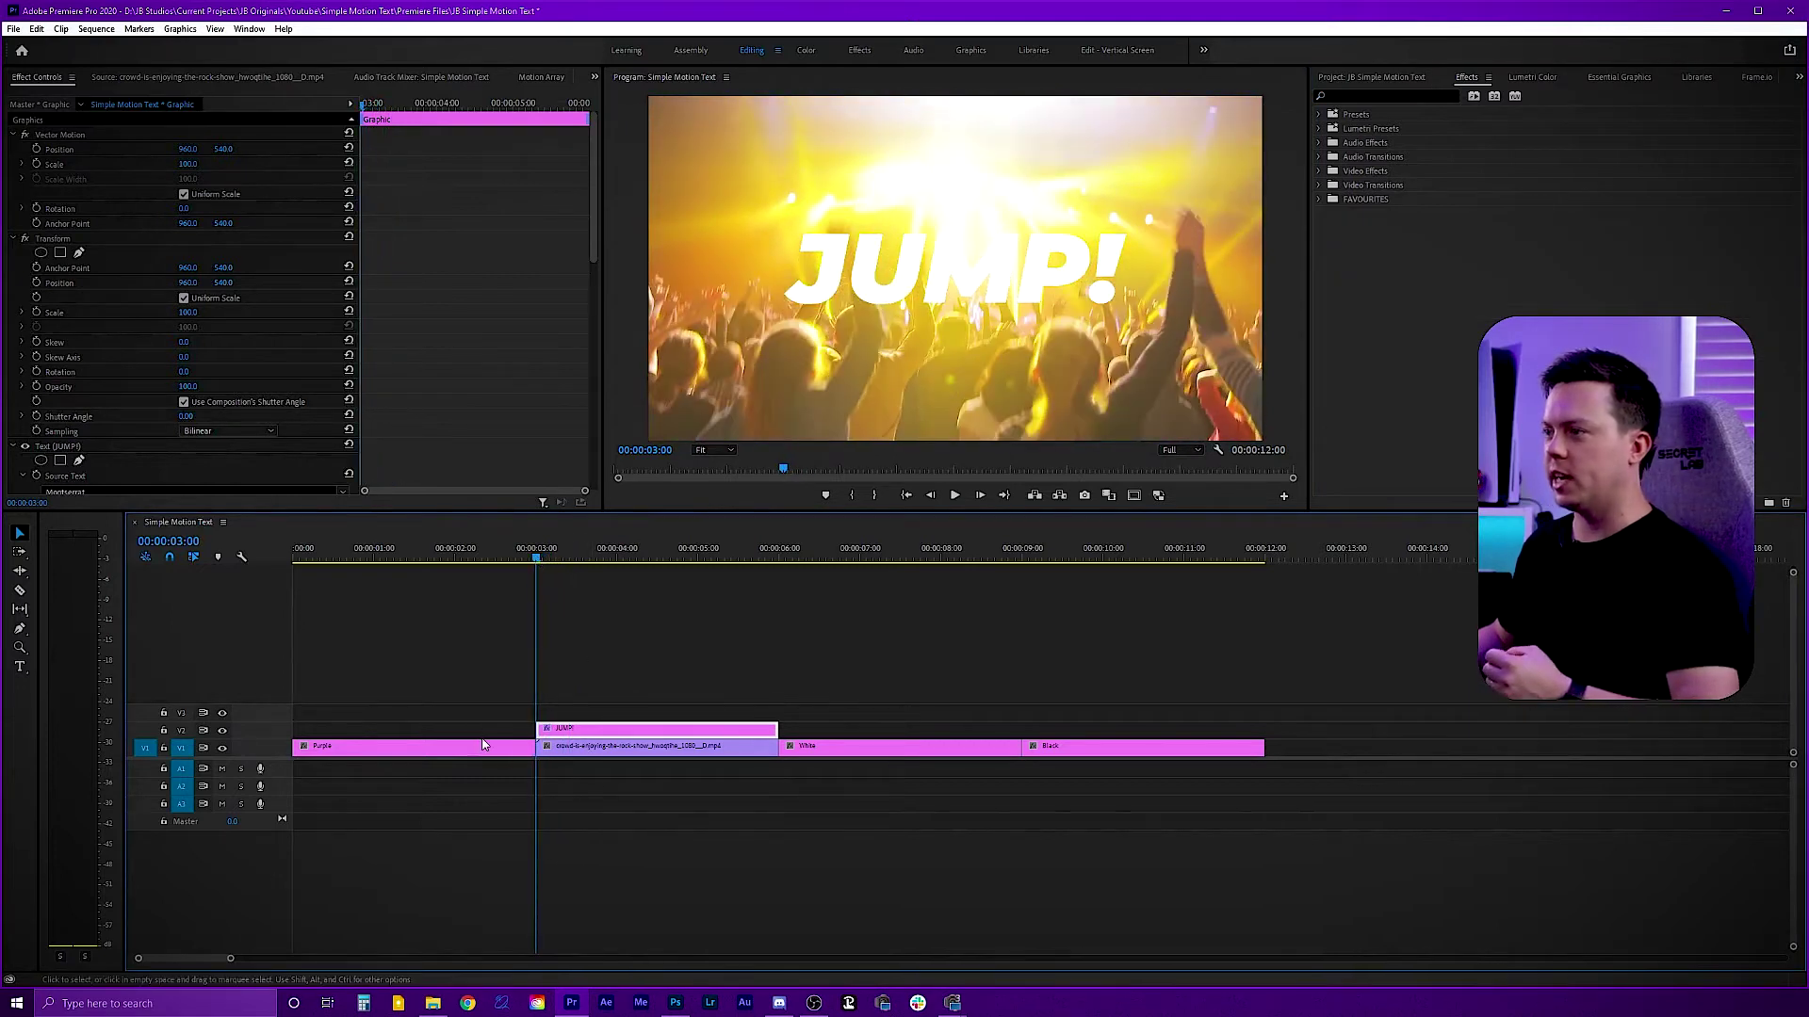
pyautogui.click(38, 283)
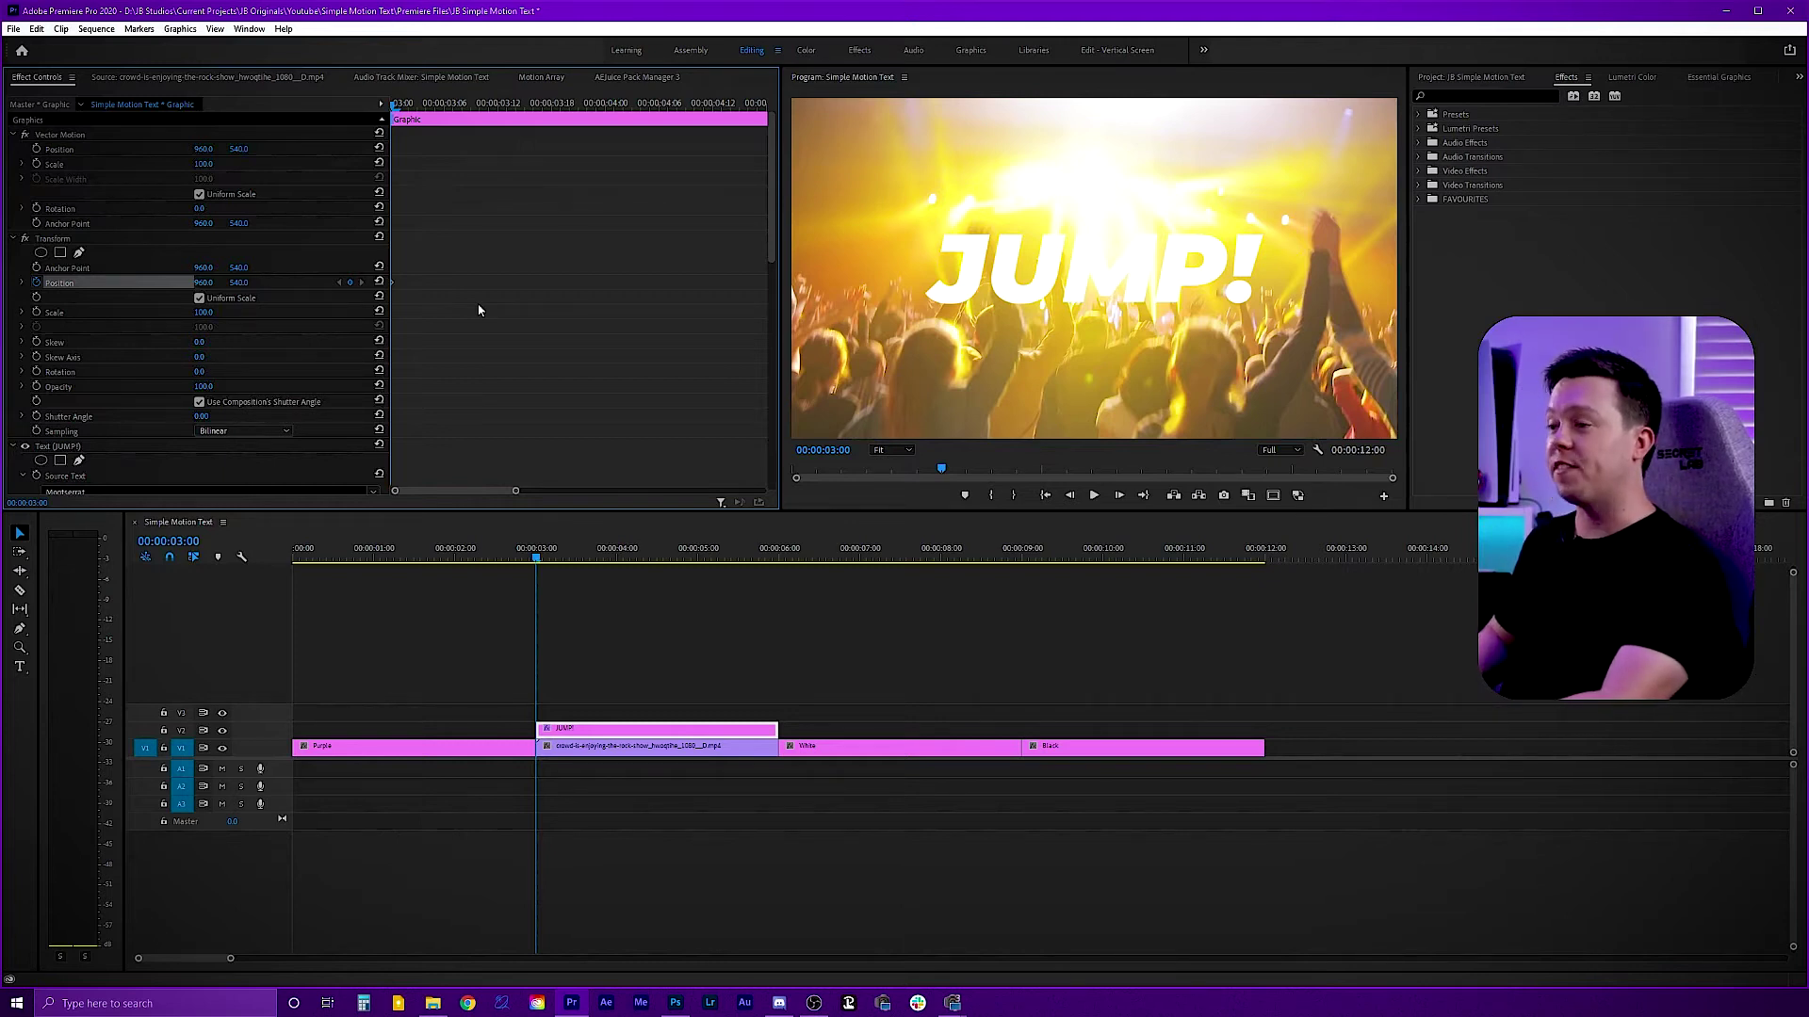
pyautogui.press('Right')
pyautogui.press('Right')
pyautogui.press('Right')
pyautogui.press('Right')
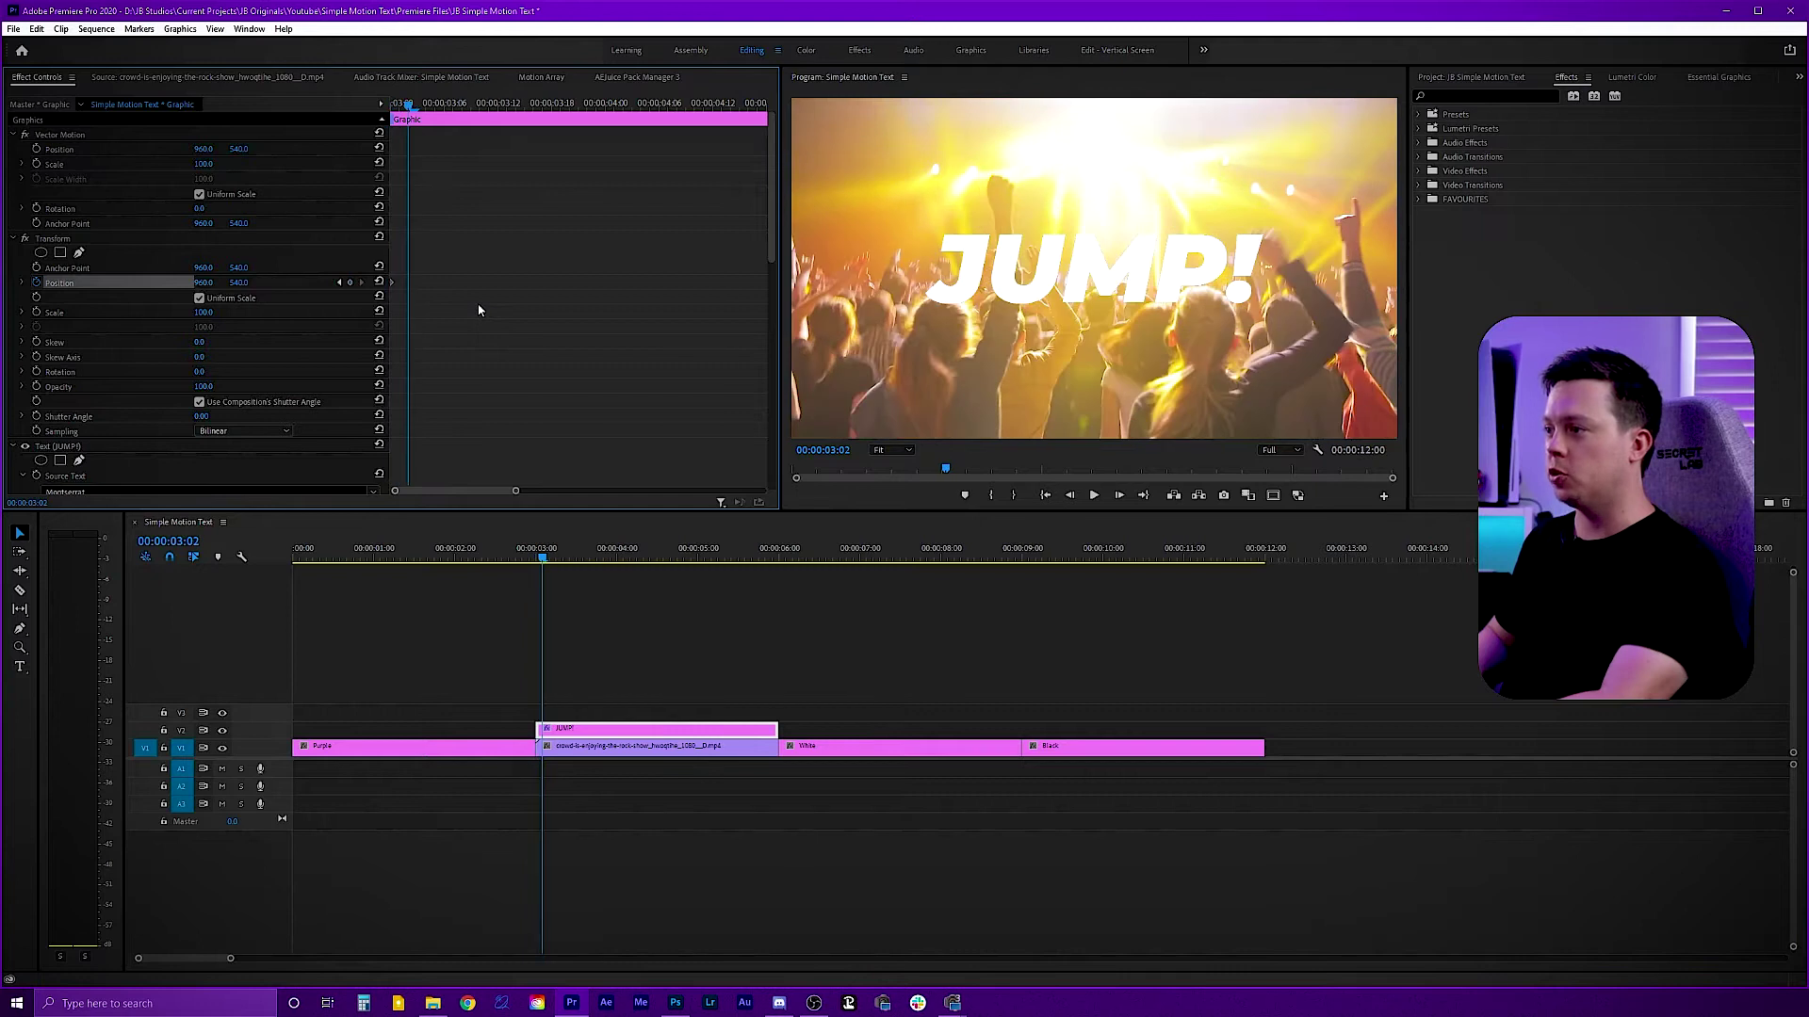
pyautogui.press('Right')
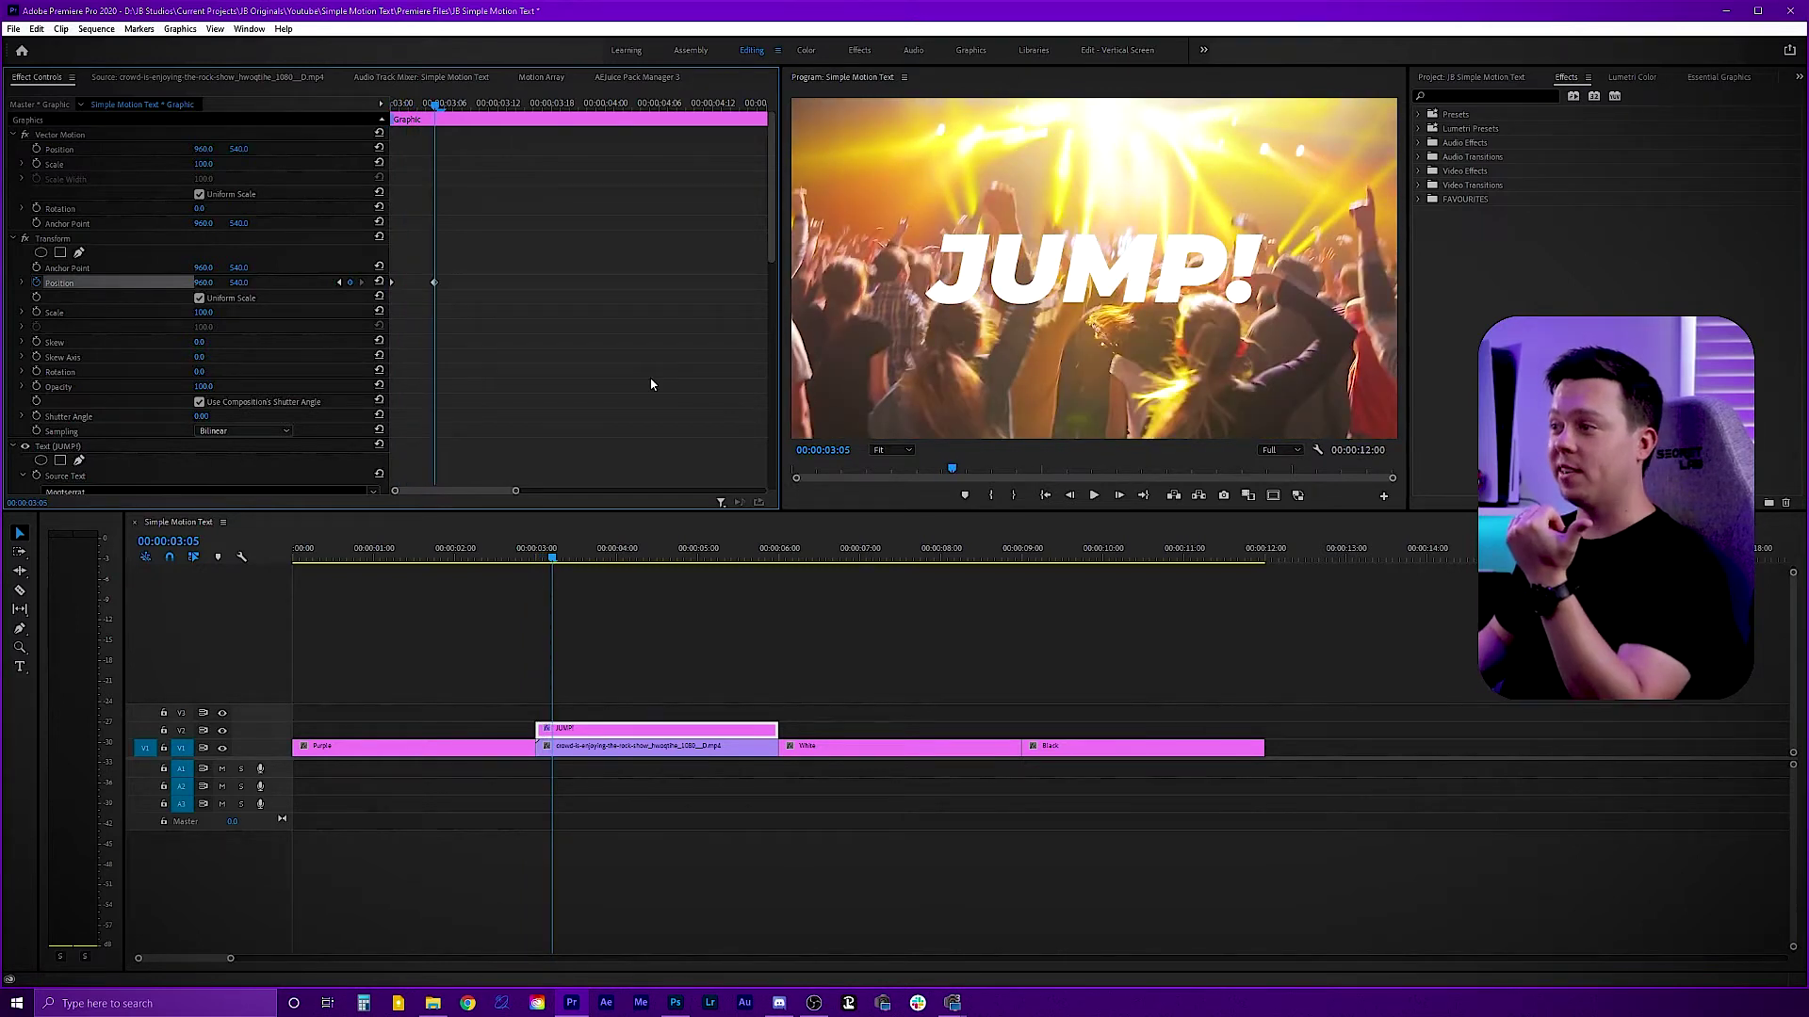
pyautogui.press('Left')
pyautogui.click(350, 281)
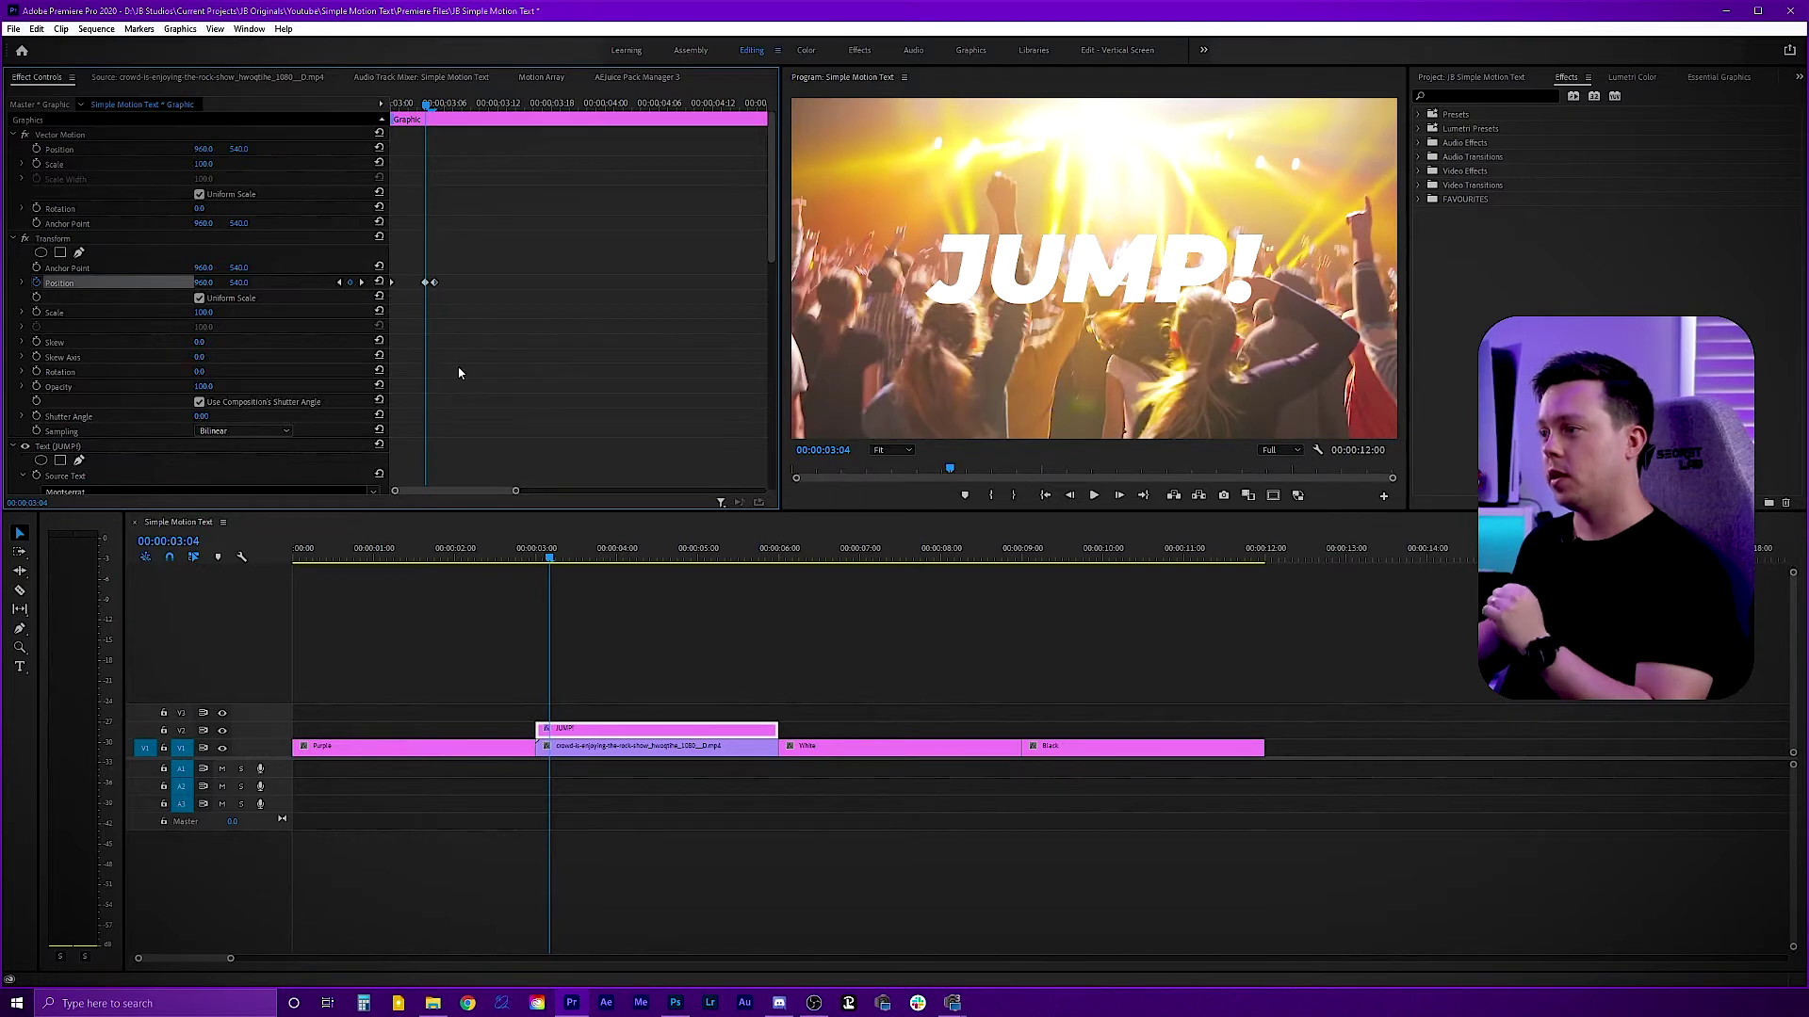
# Add two more Transform Position keyframes to the JUMP! clip at 00:00:03:07 and 00:00:03:09
pyautogui.press('Right')
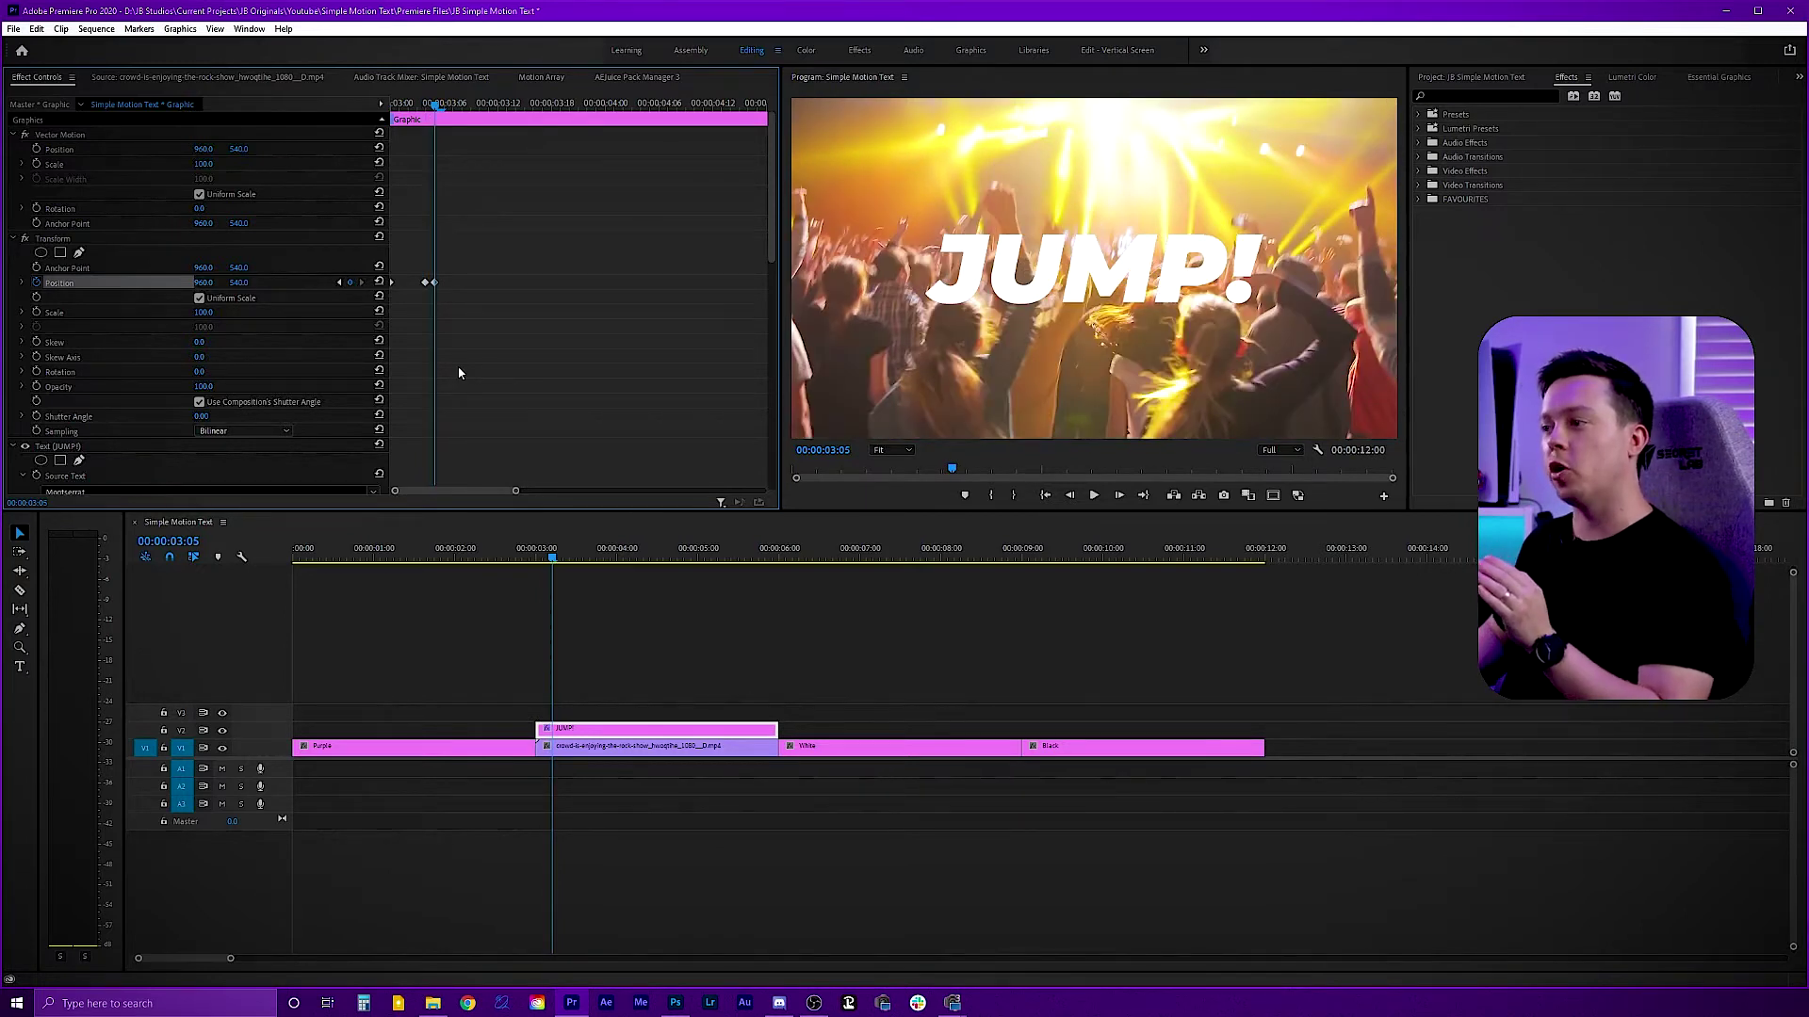
pyautogui.press('Right')
pyautogui.press('Right')
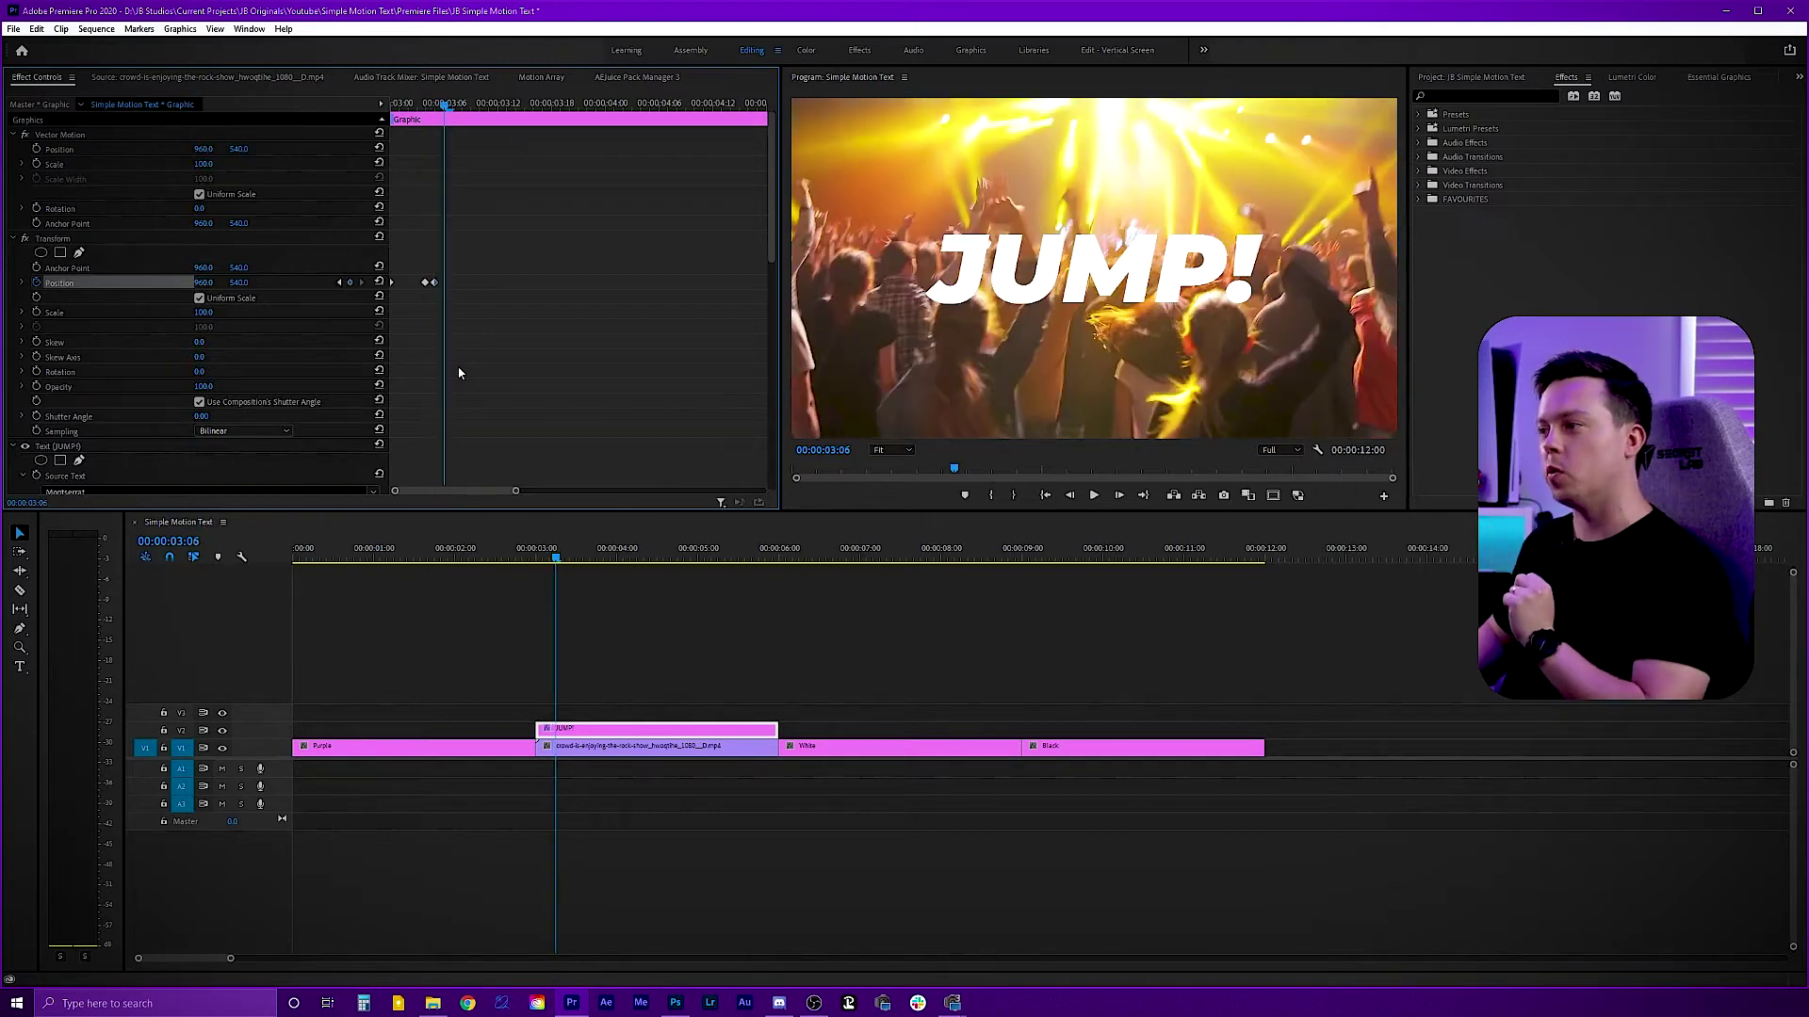
pyautogui.click(351, 283)
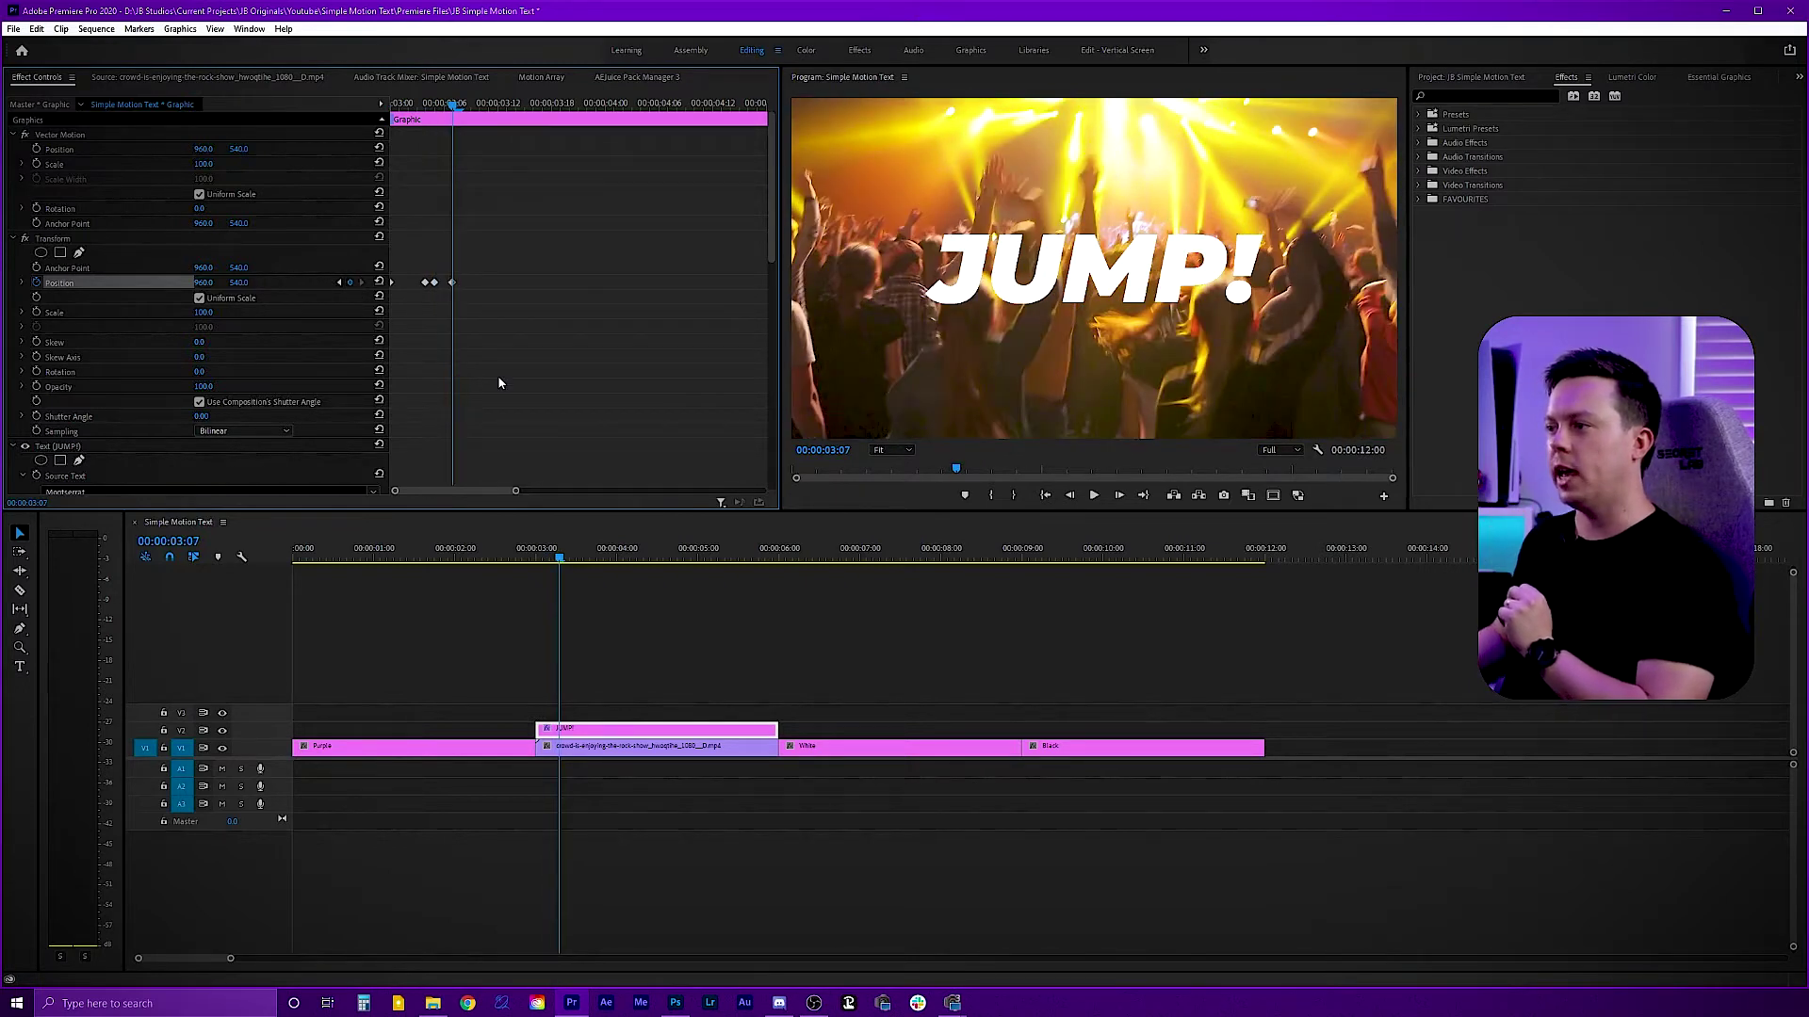
pyautogui.press('Right')
pyautogui.press('Right')
pyautogui.click(350, 283)
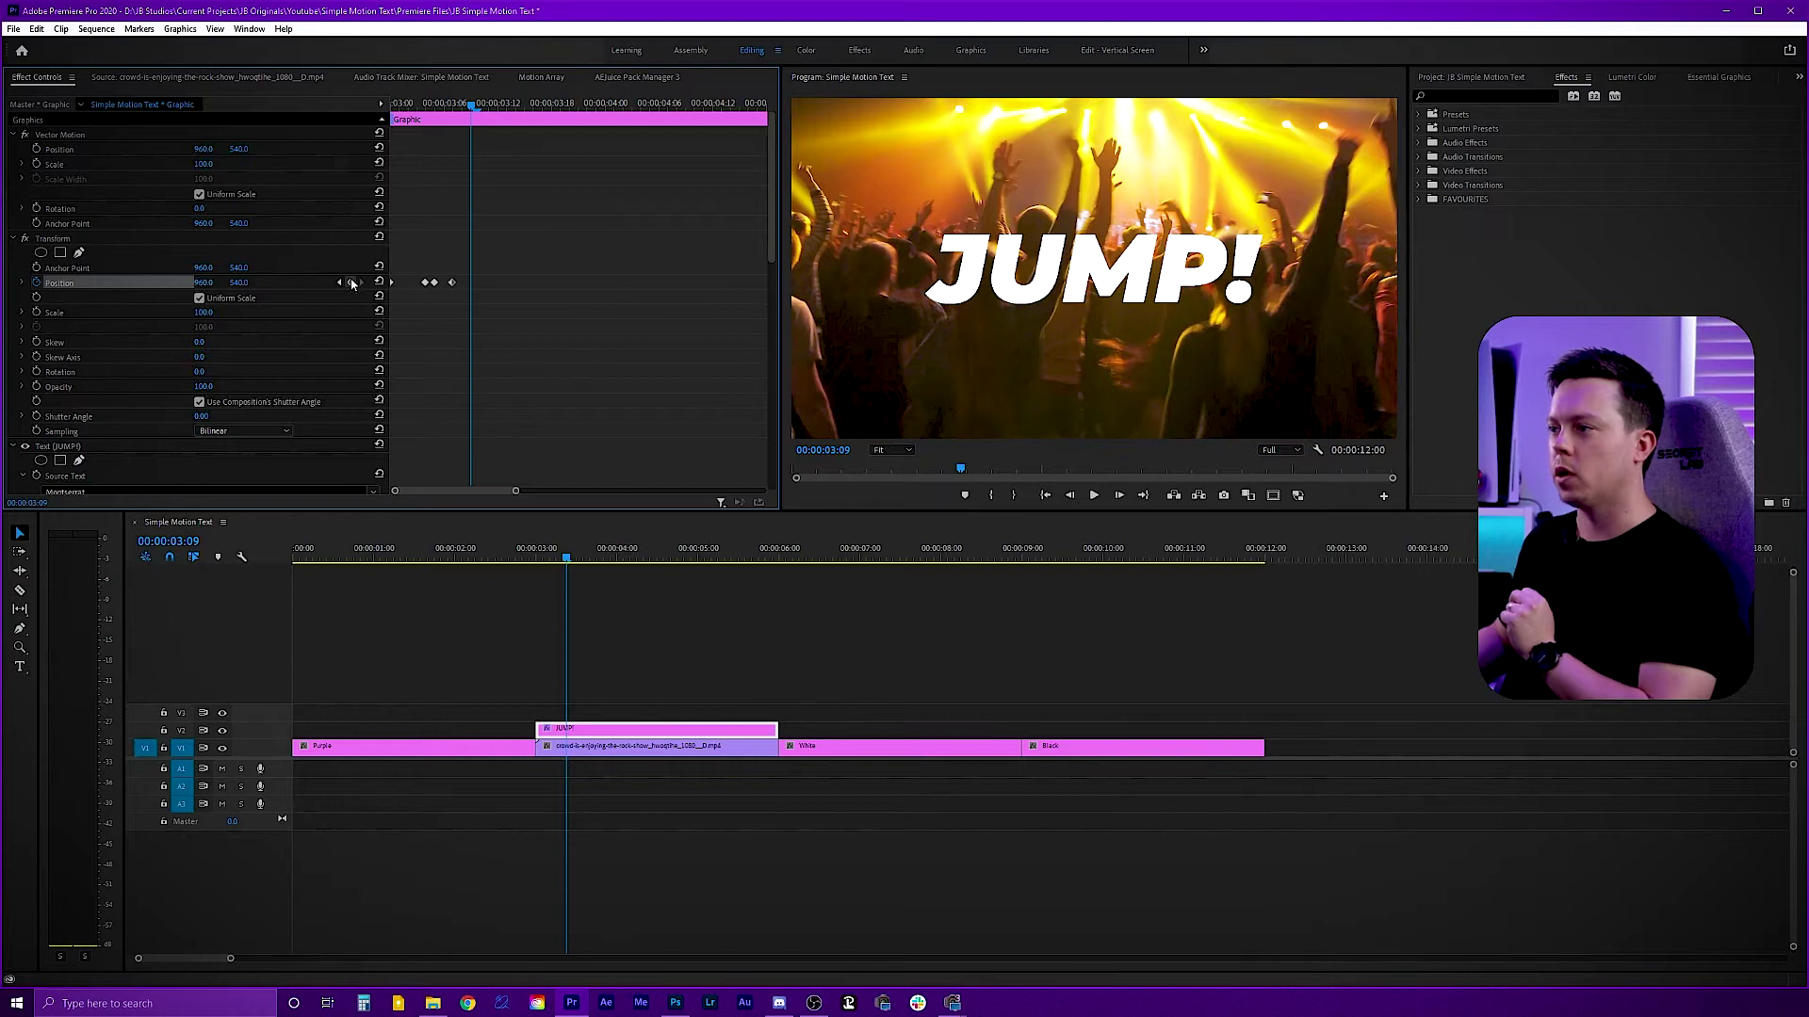
pyautogui.moveTo(515, 494); pyautogui.dragTo(459, 491)
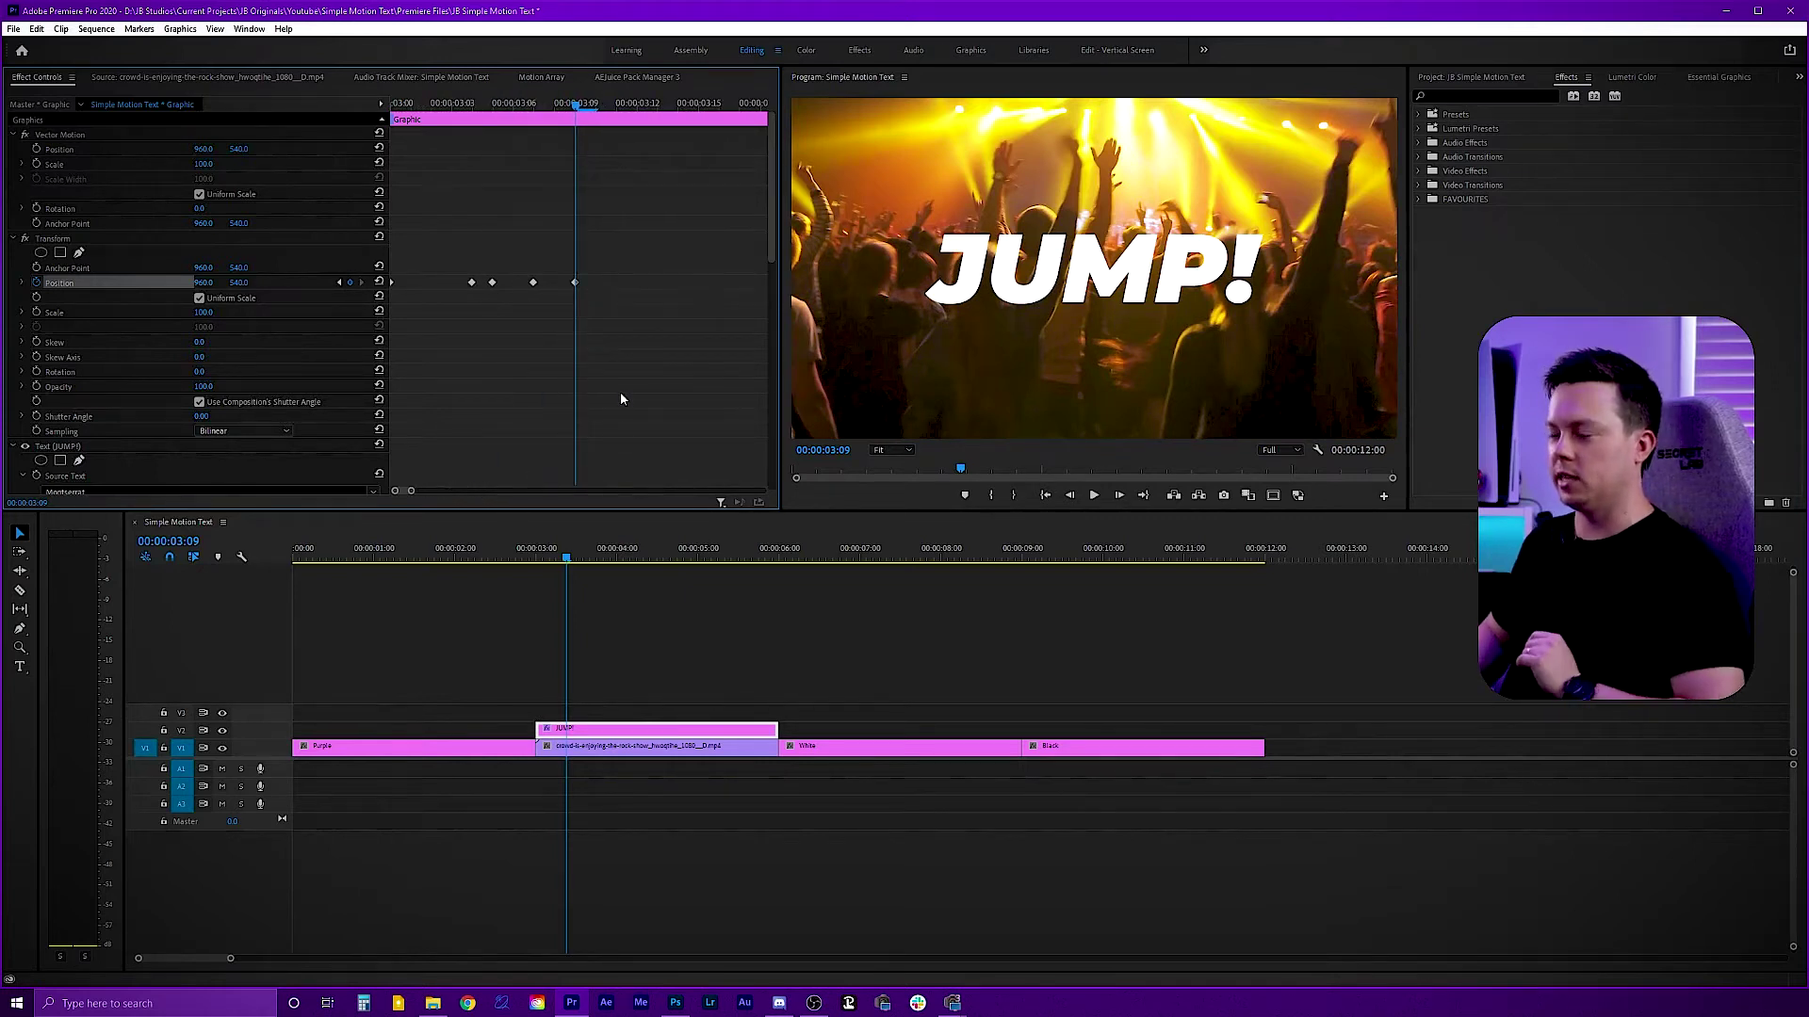
# Step through the Transform Position keyframes from 00:00:03:00 to 00:00:03:09 to review their frame spacing
pyautogui.press('Left')
pyautogui.press('Left')
pyautogui.press('Left')
pyautogui.press('Left')
pyautogui.press('Left')
pyautogui.press('Left')
pyautogui.press('Left')
pyautogui.press('Left')
pyautogui.press('Left')
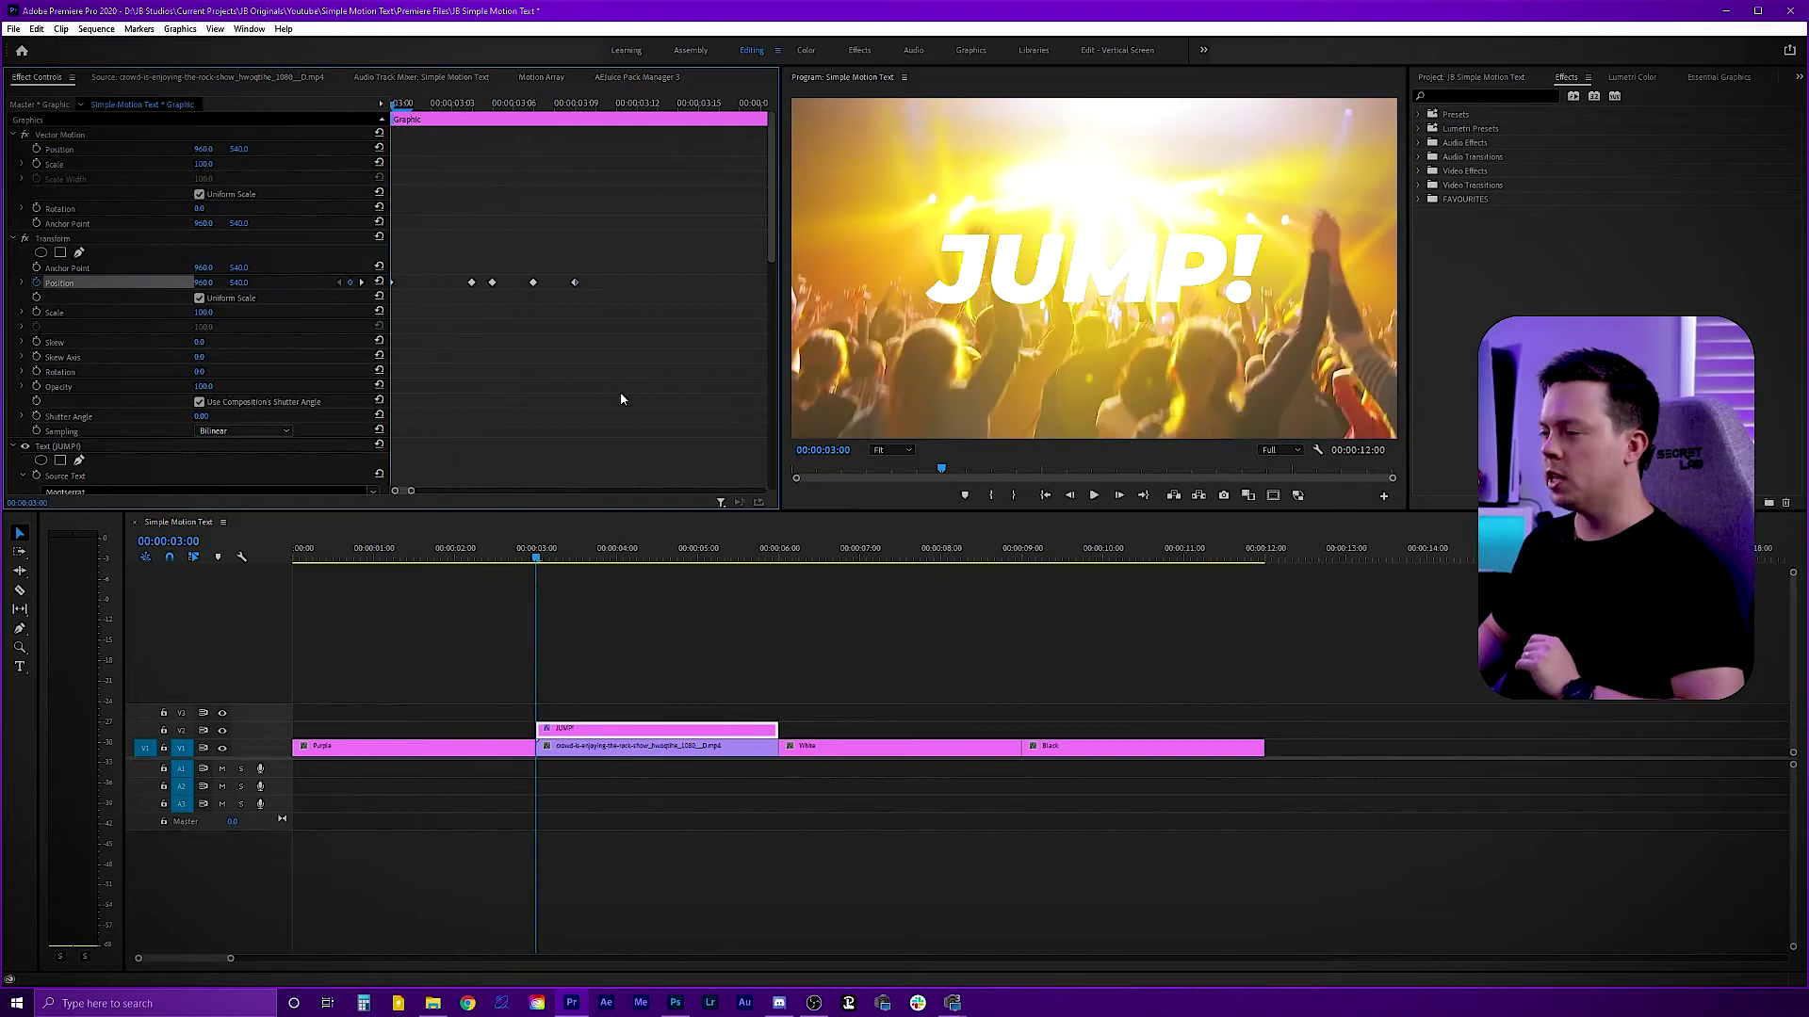
pyautogui.press('Right')
pyautogui.press('Right')
pyautogui.press('Right')
pyautogui.press('Right')
pyautogui.press('Right')
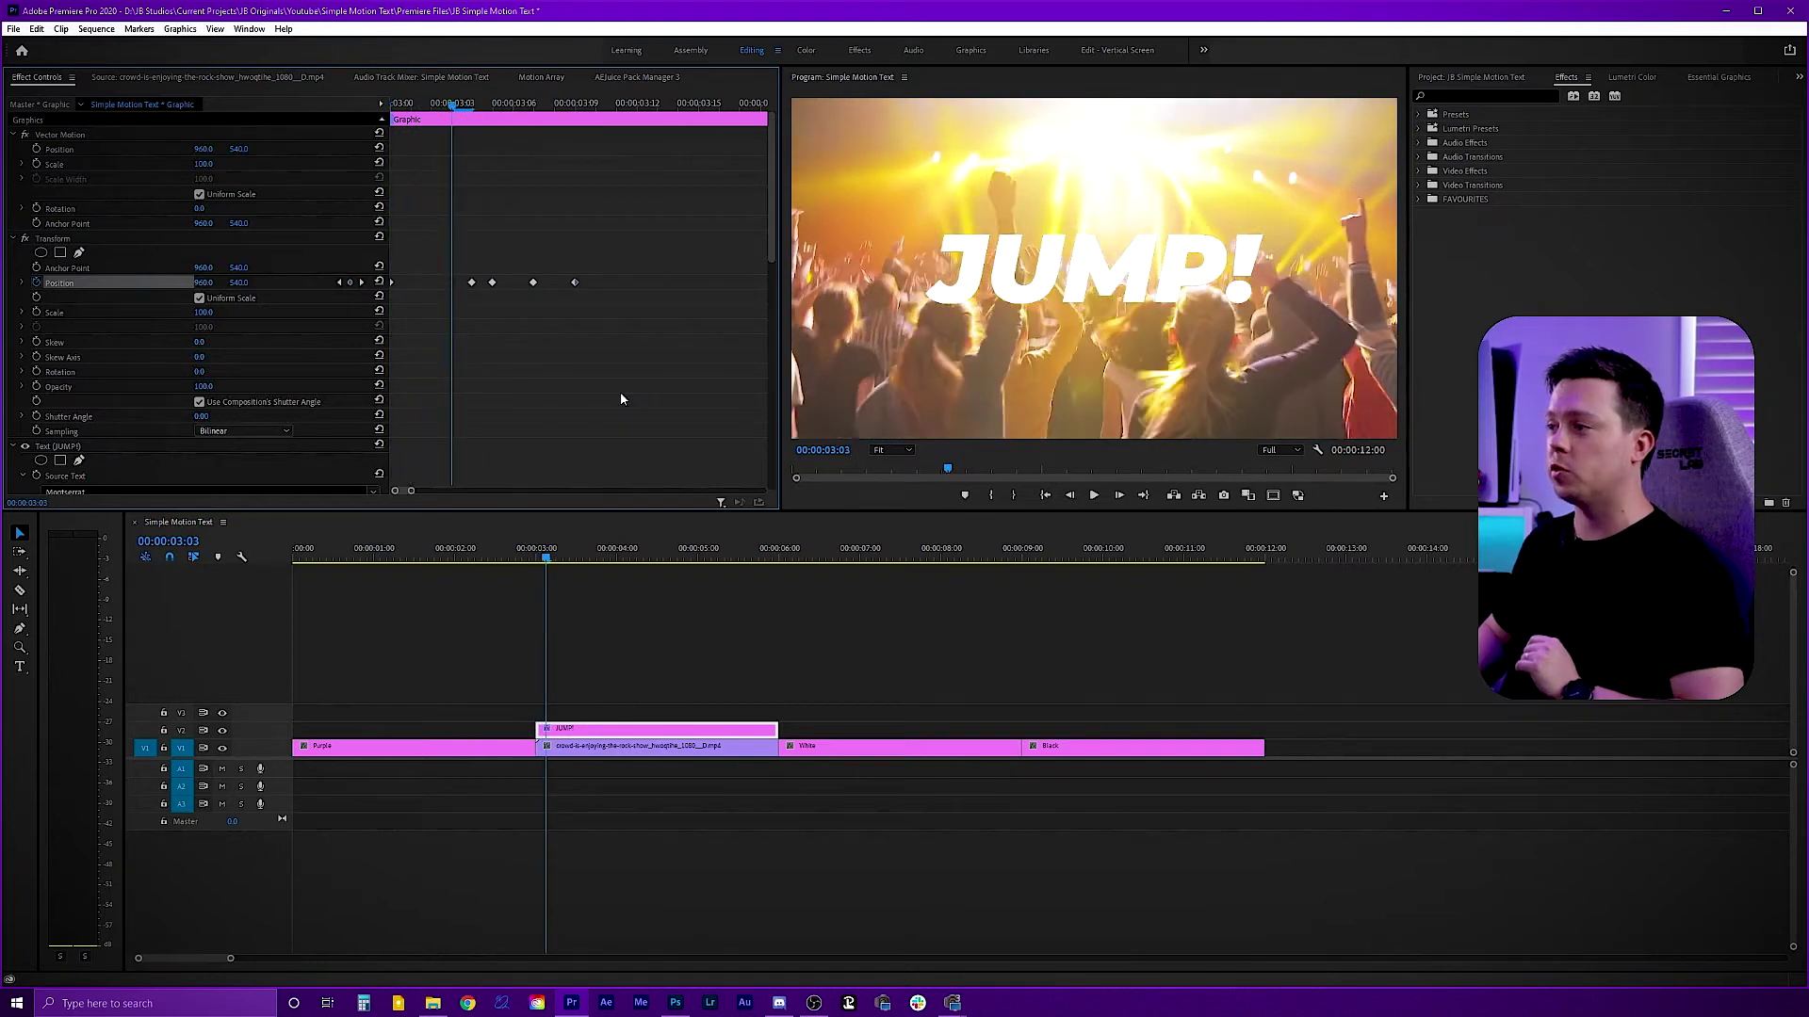
pyautogui.press('Left')
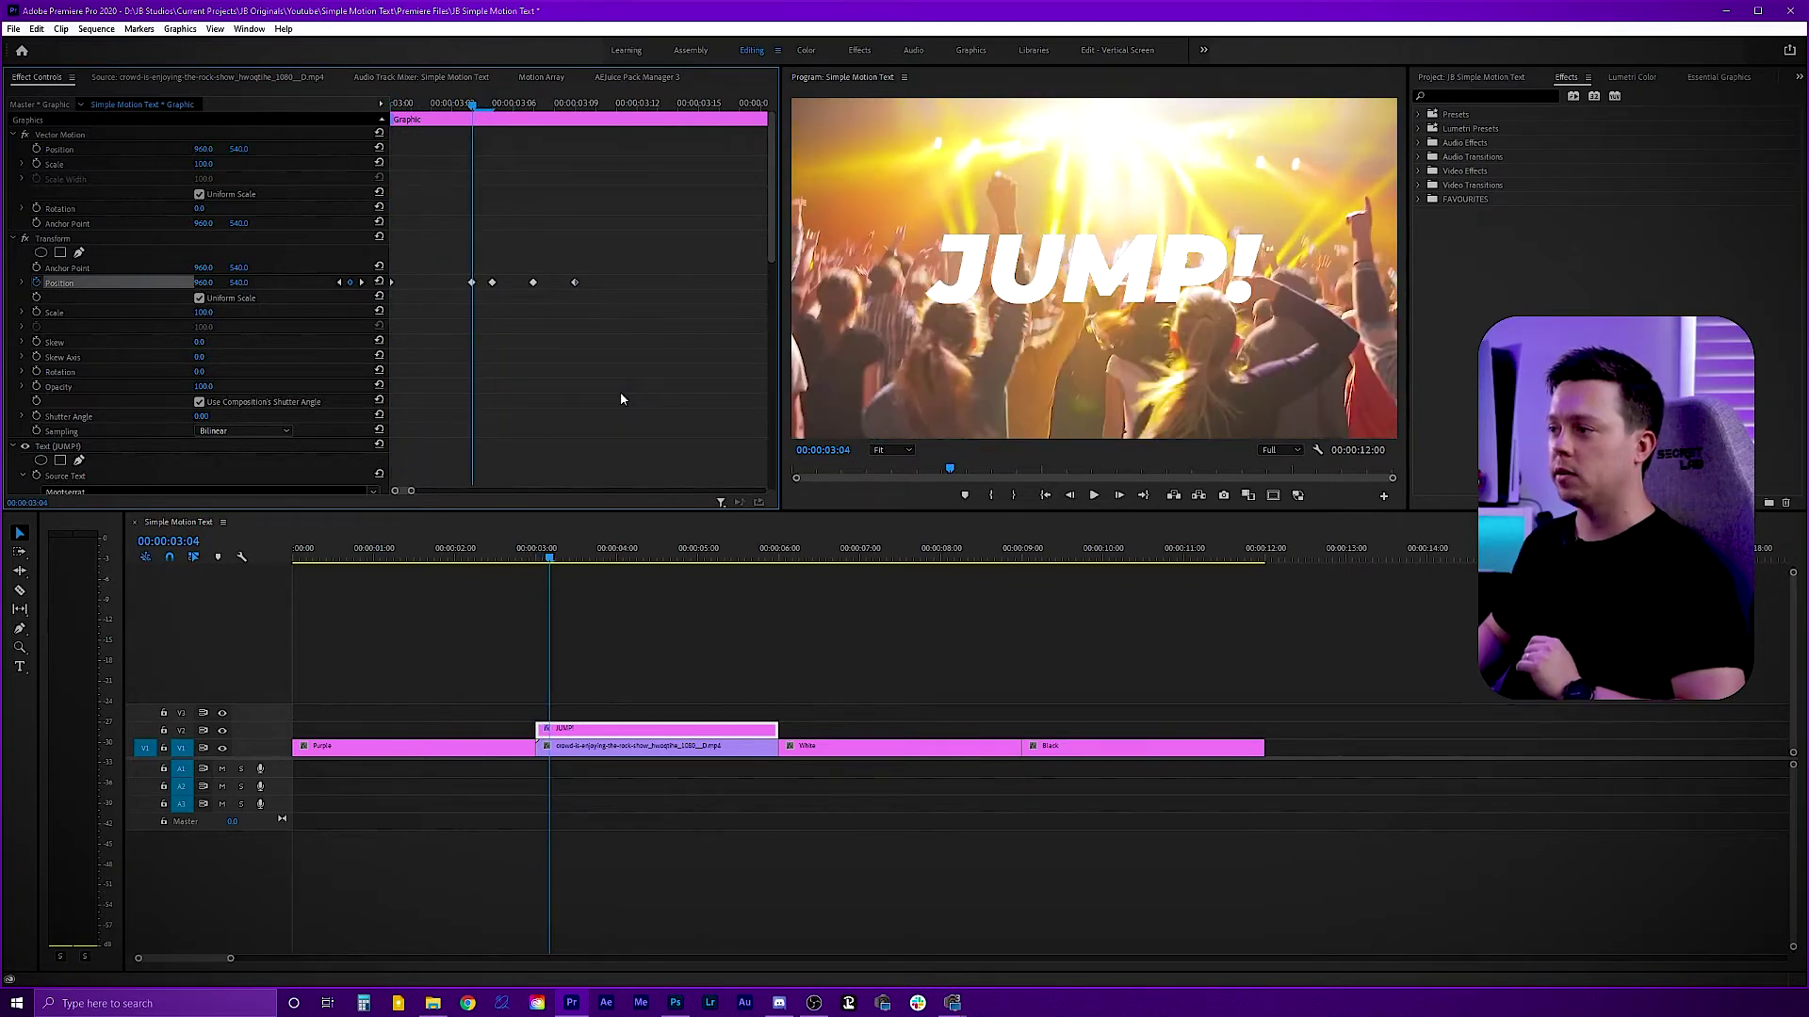
pyautogui.press('Right')
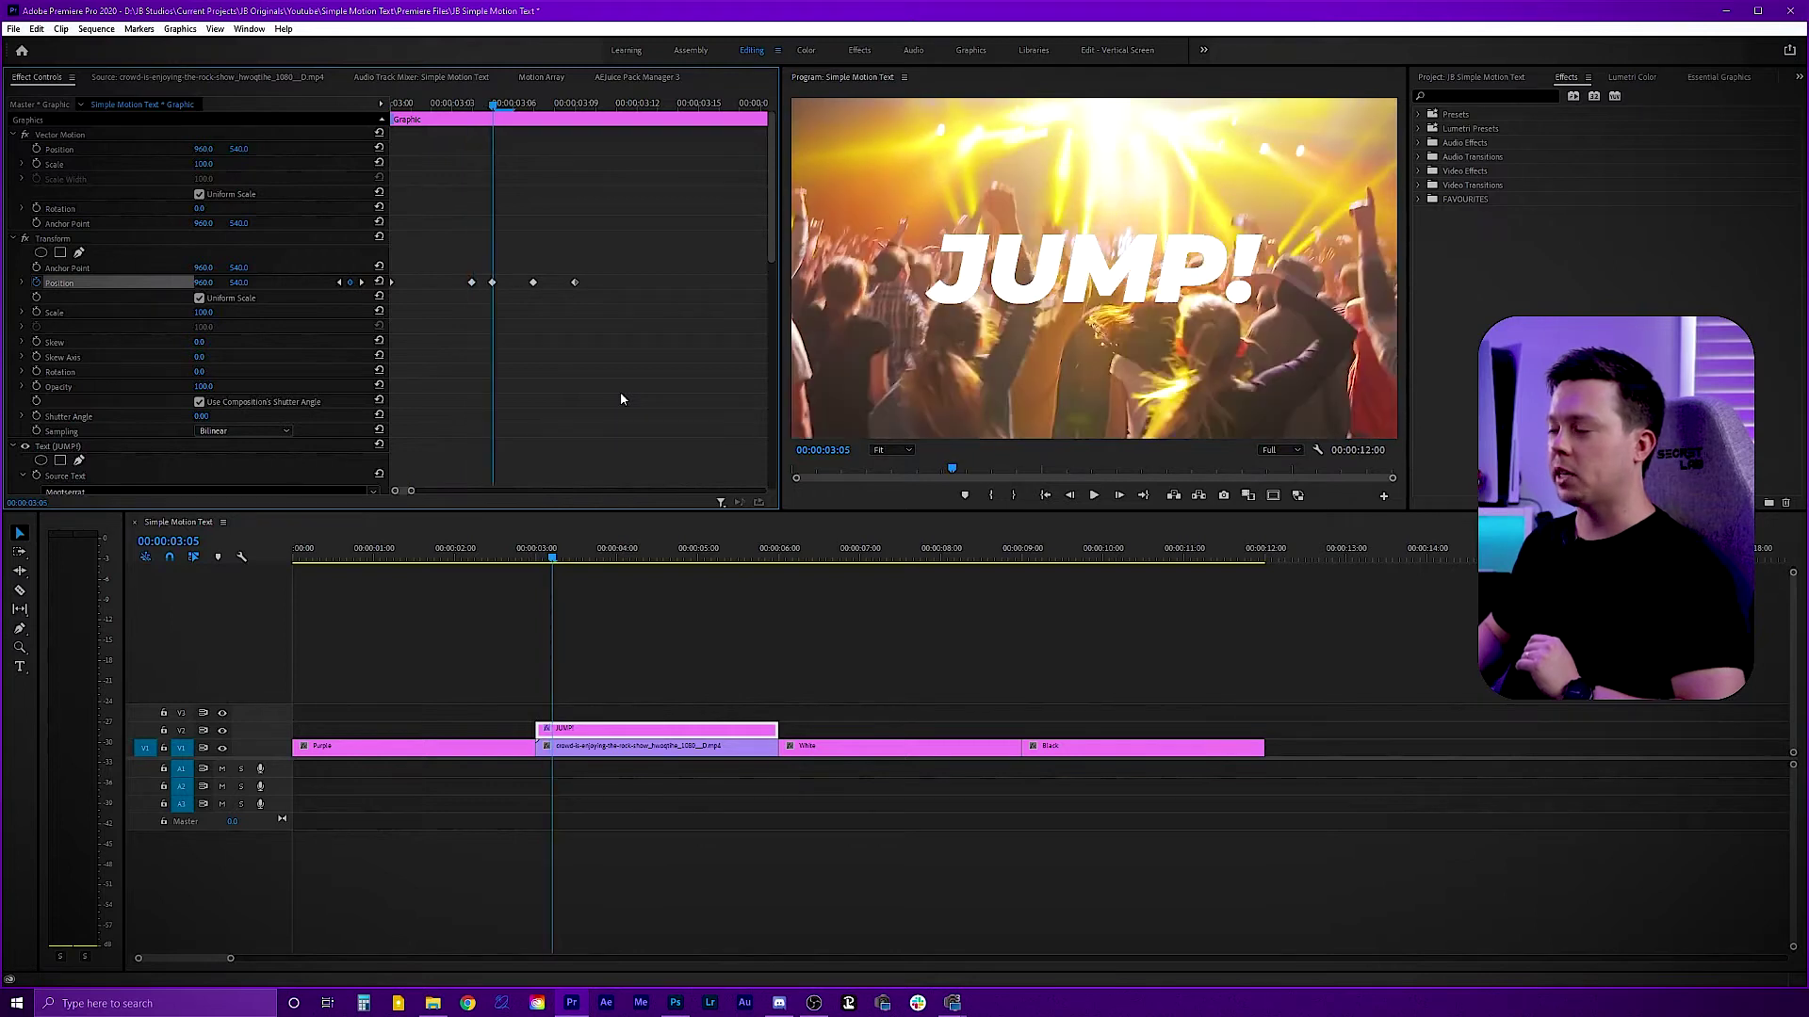
pyautogui.press('Right')
pyautogui.press('Right')
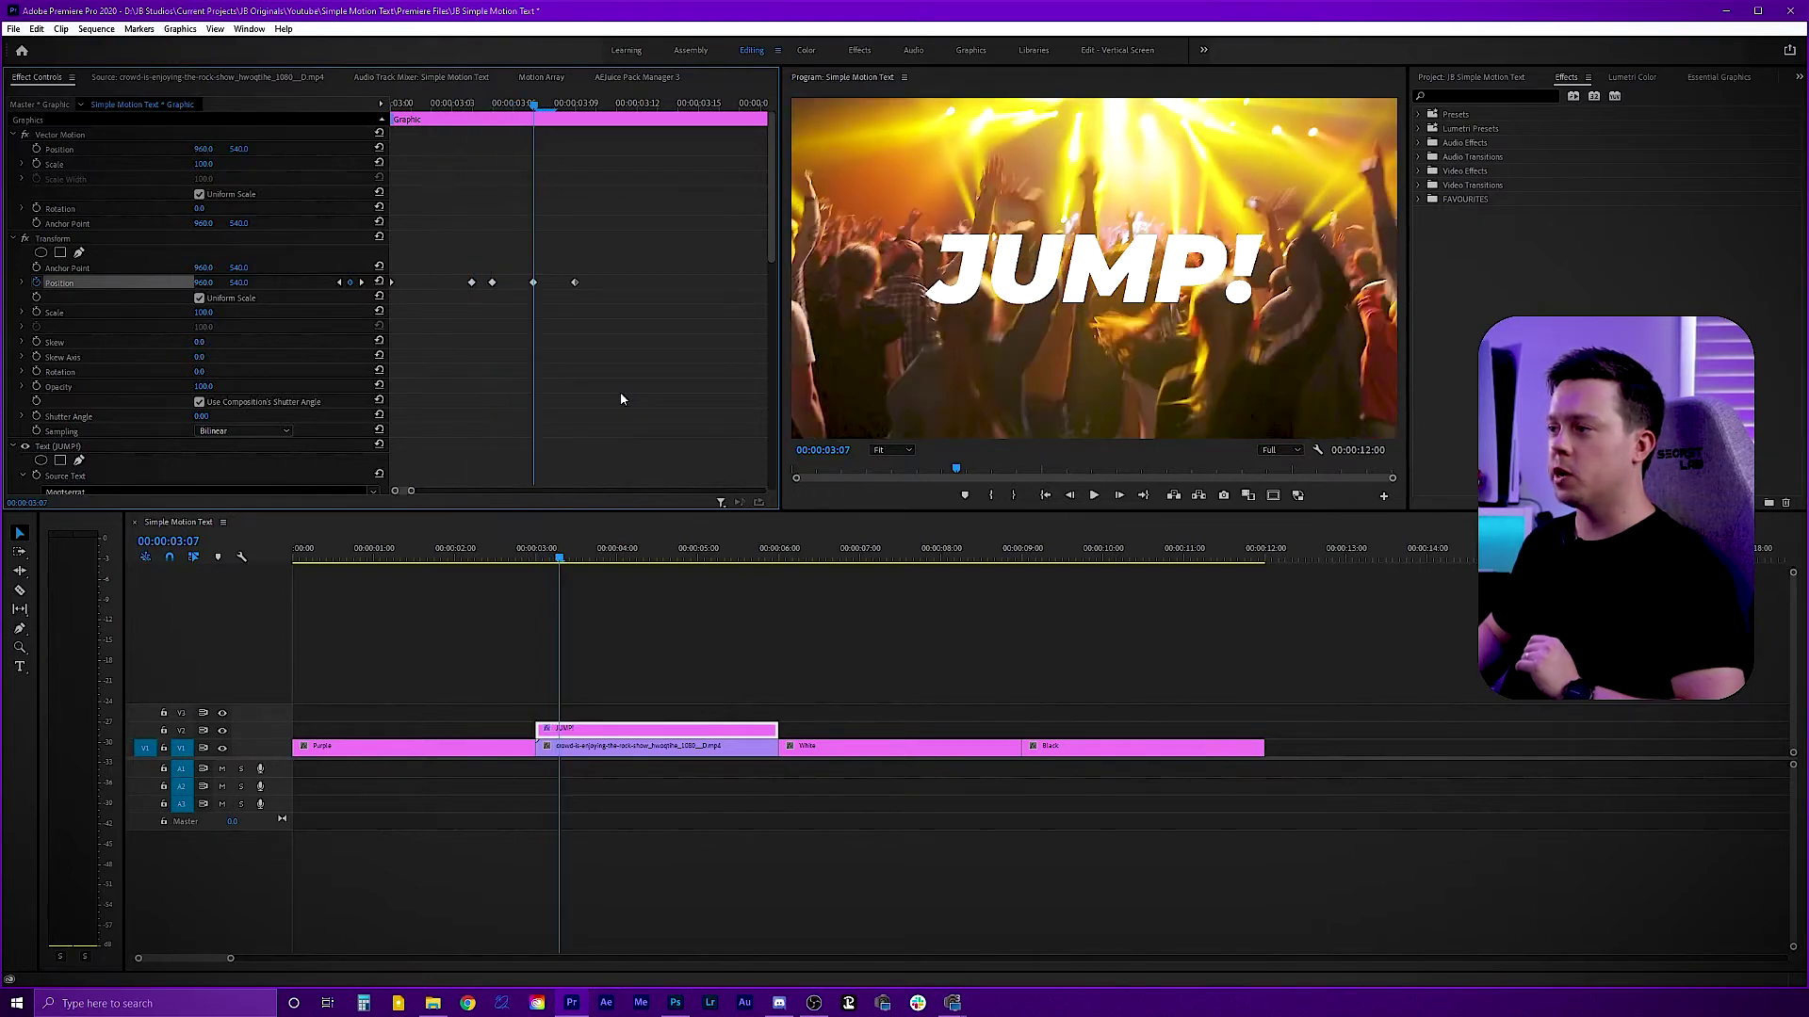
pyautogui.press('Right')
pyautogui.press('Right')
# Set the Transform Position's vertical value to 1200 at the 00:00:03:00 keyframe, moving JUMP! below the frame
pyautogui.click(410, 103)
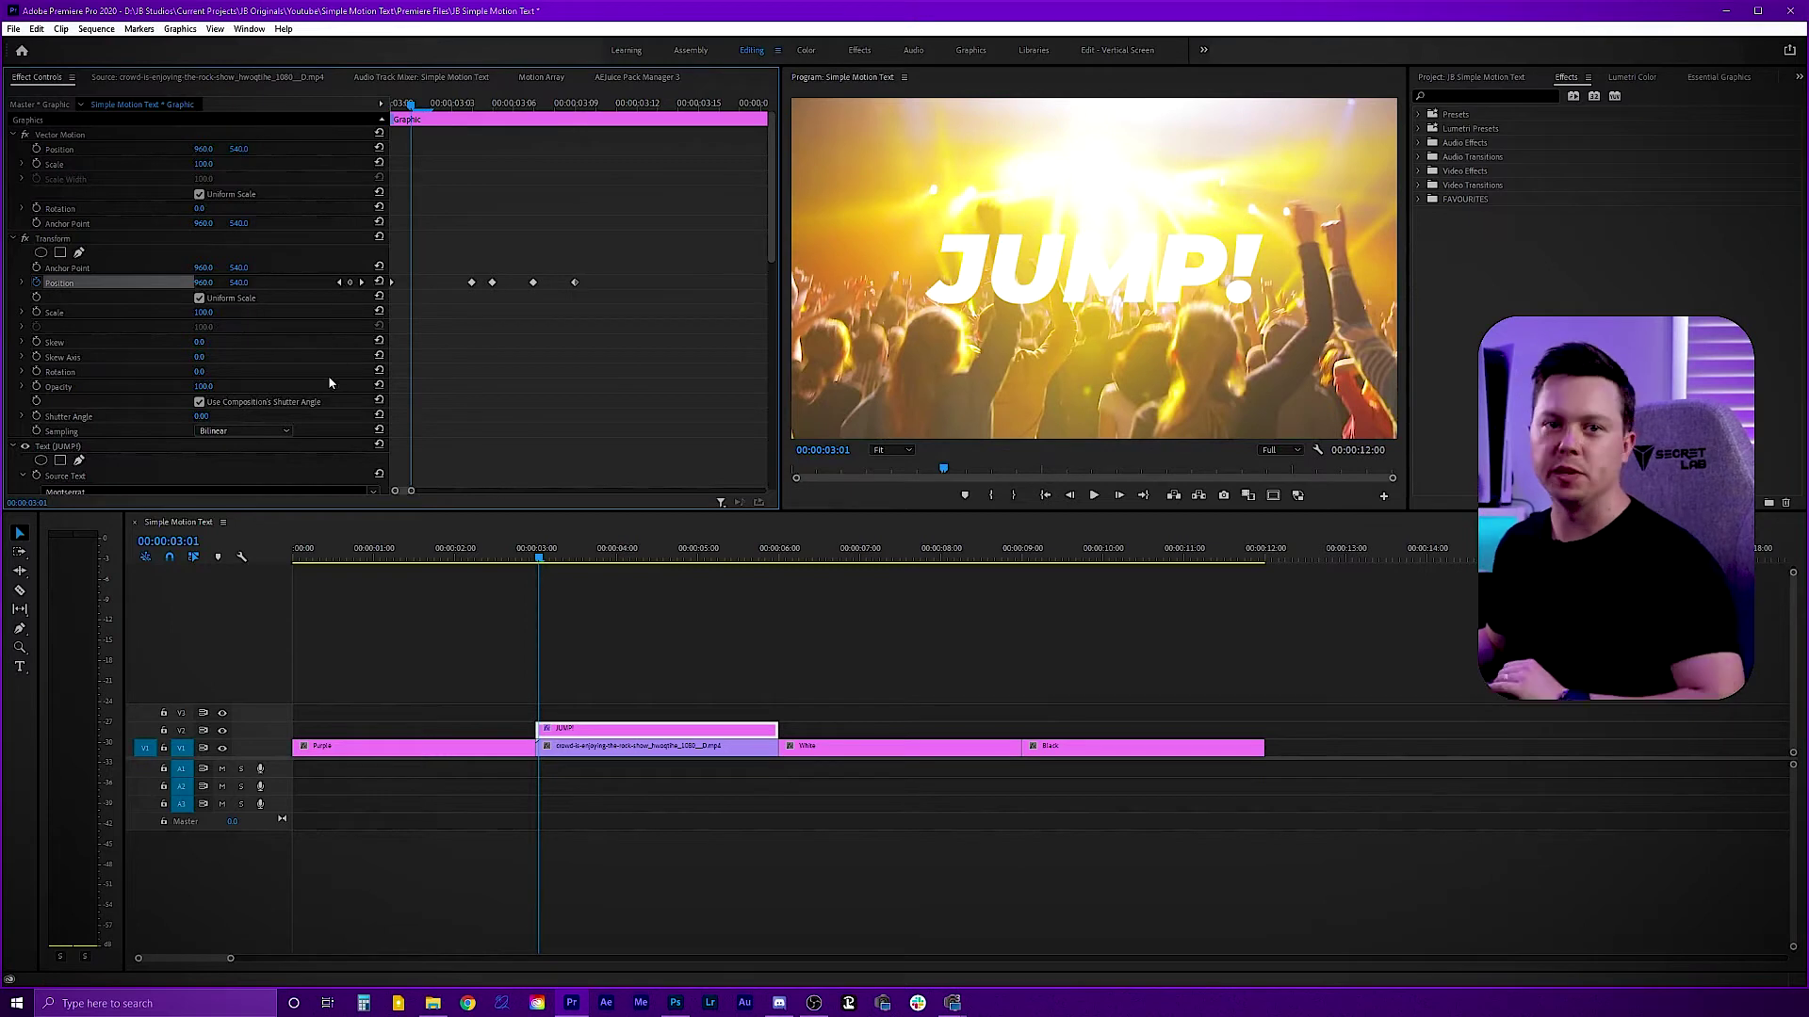
pyautogui.press('Left')
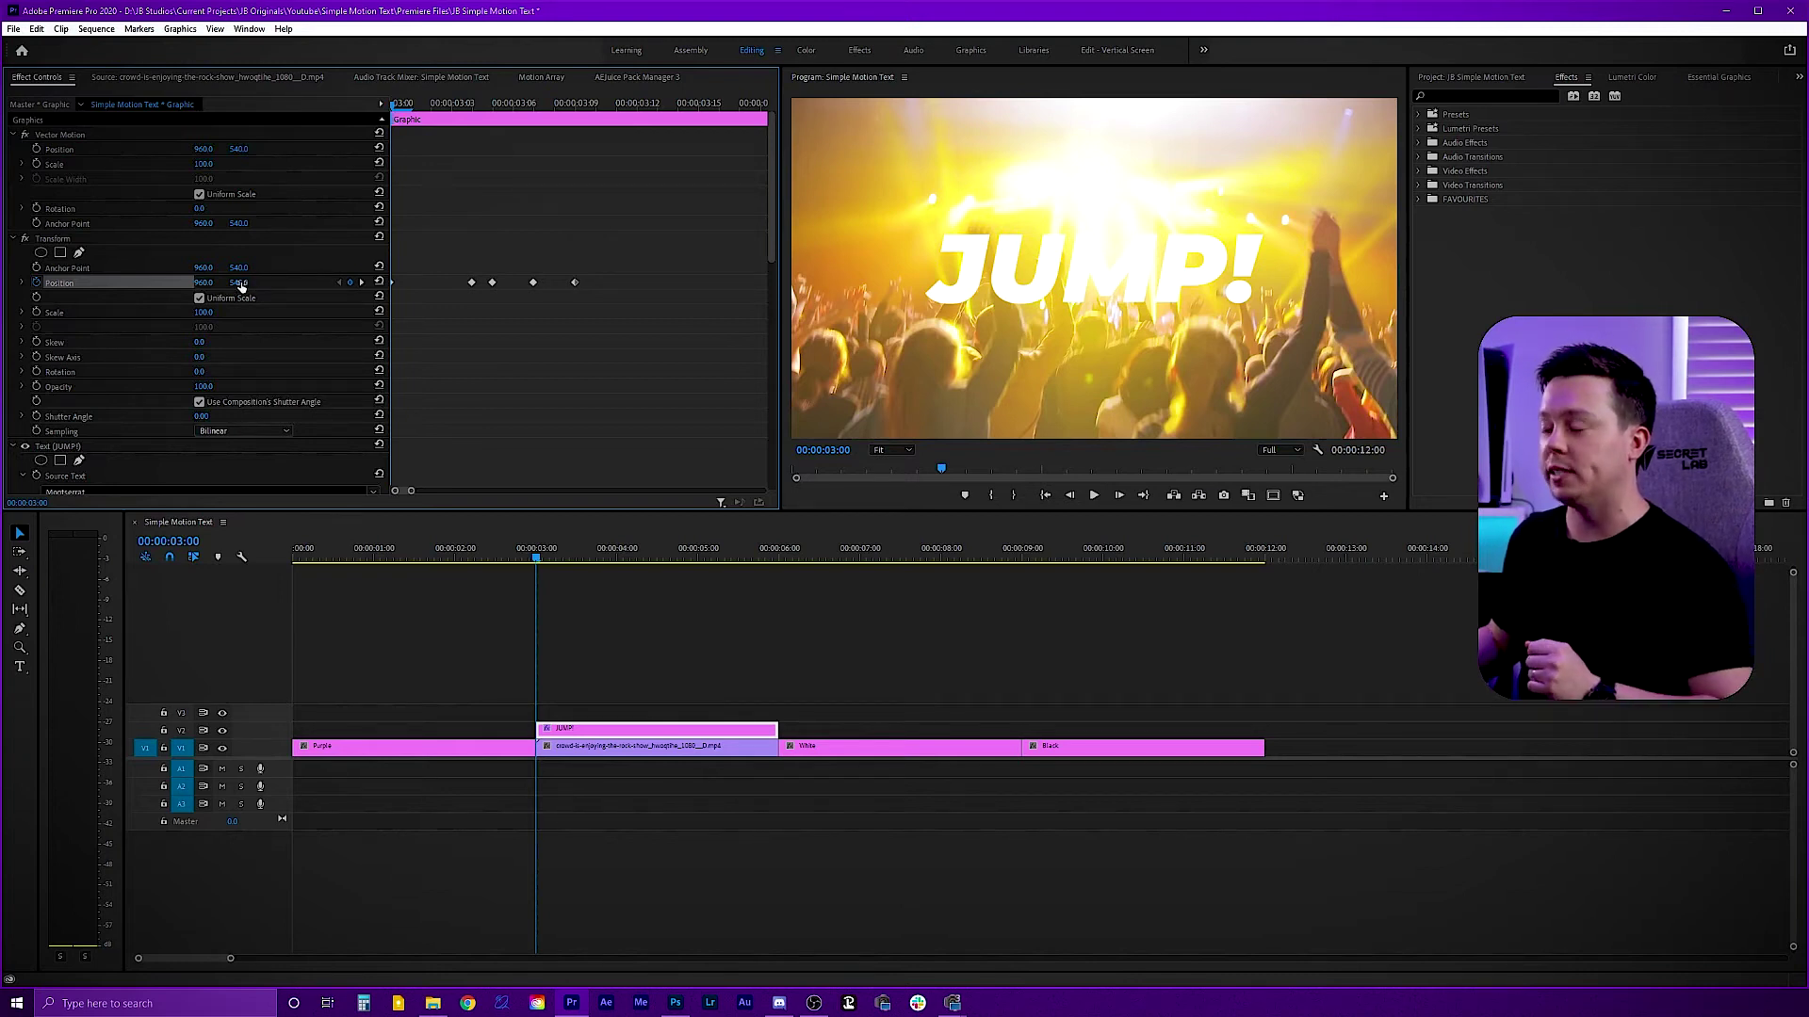
pyautogui.moveTo(239, 282); pyautogui.dragTo(443, 282)
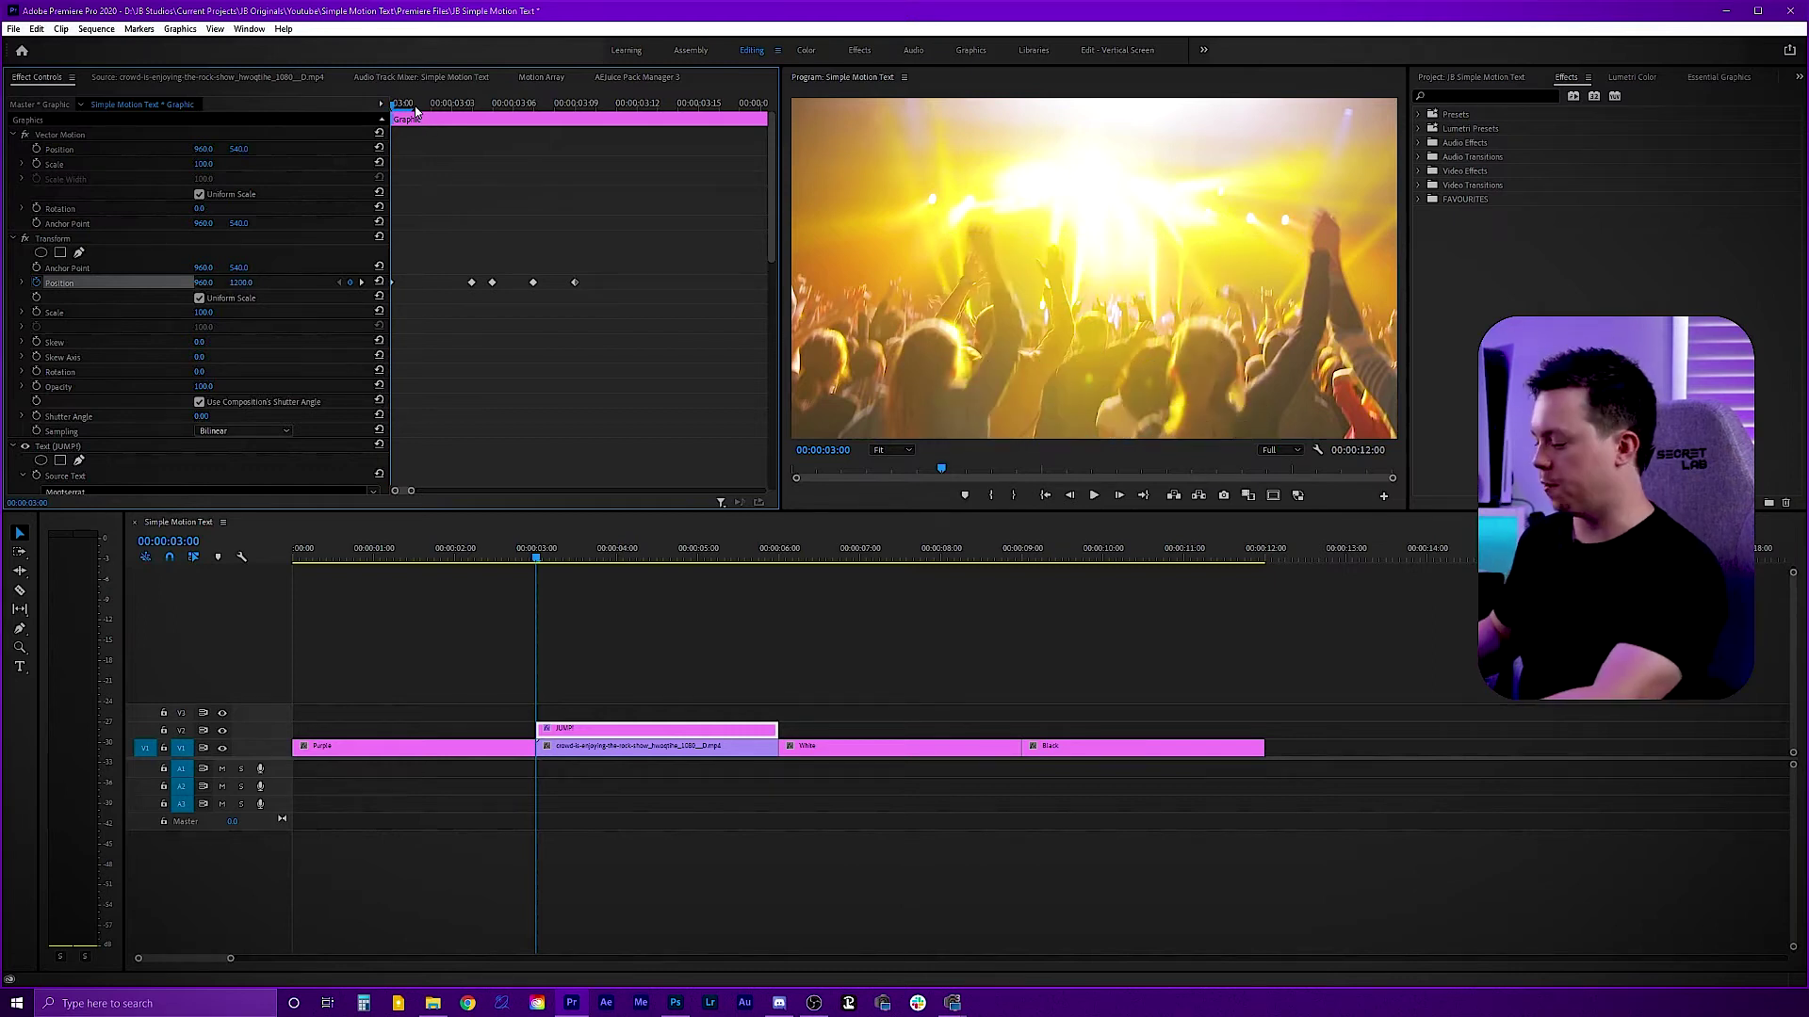
# Nudge the JUMP! text vertically by changing the Transform Position's Y value at the 00:00:03:04 keyframe
pyautogui.press('Right')
pyautogui.press('Right')
pyautogui.press('Right')
pyautogui.press('Right')
pyautogui.press('Right')
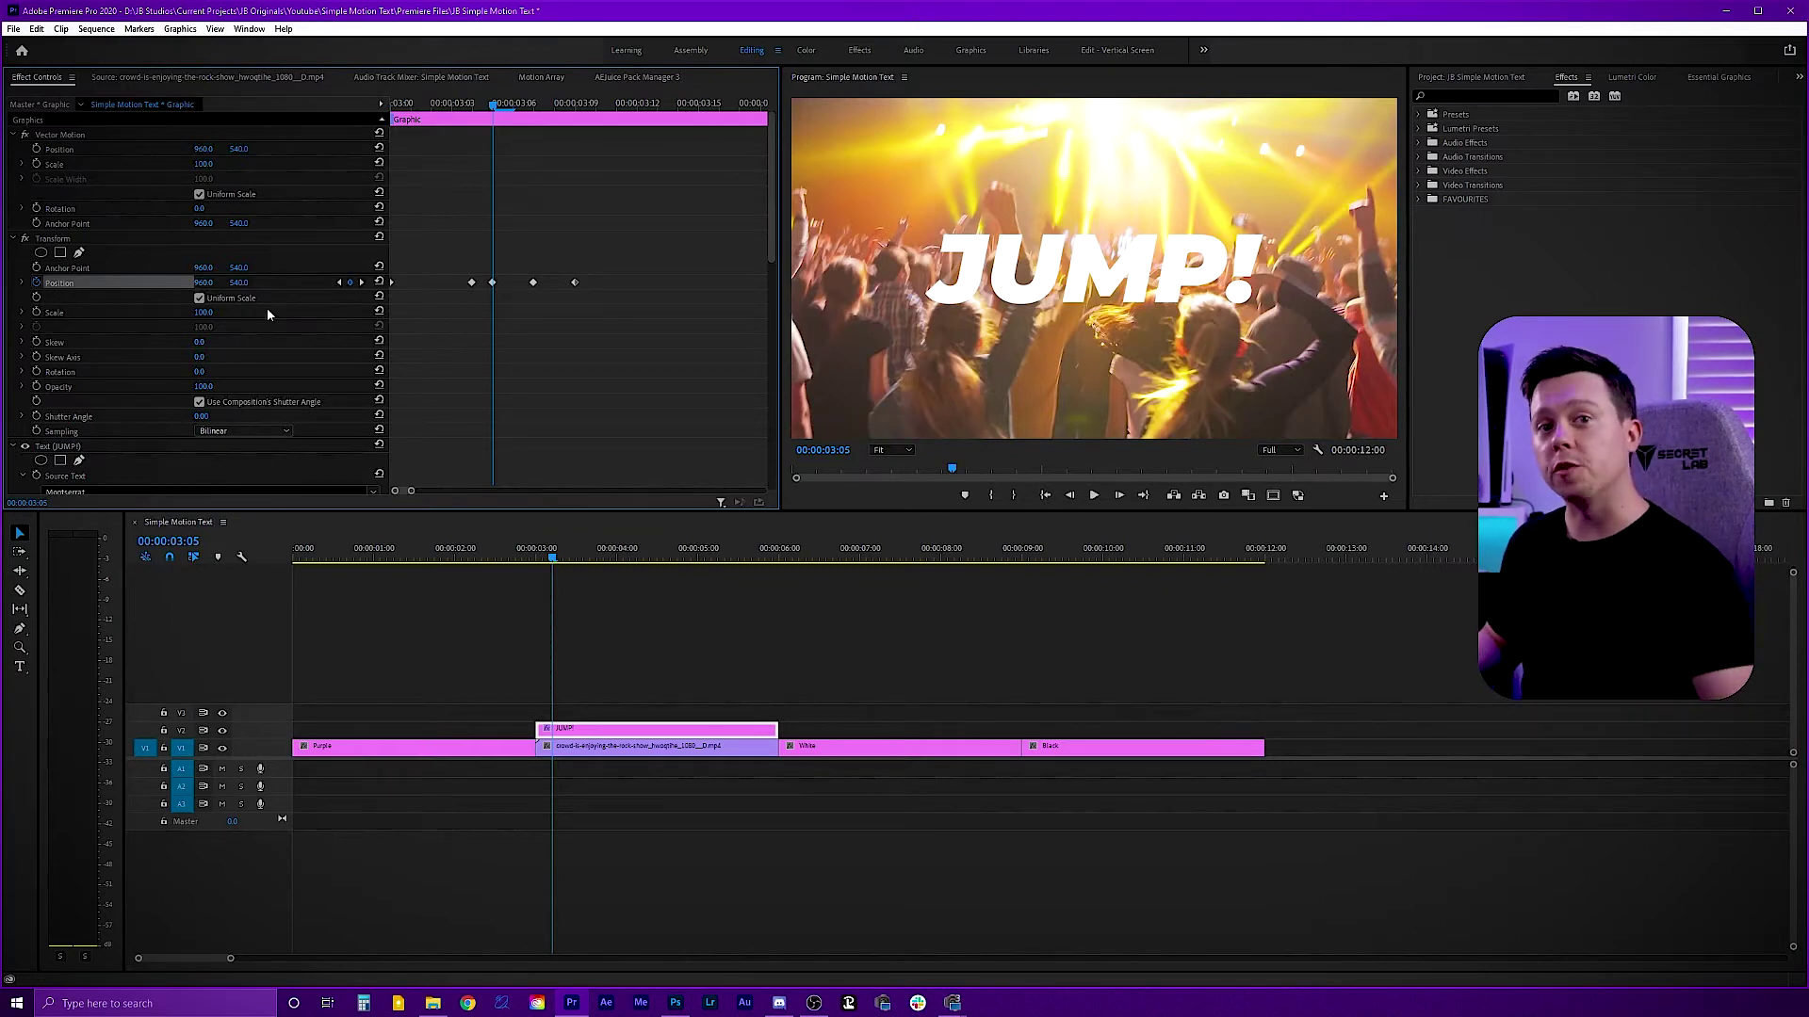
pyautogui.press('Left')
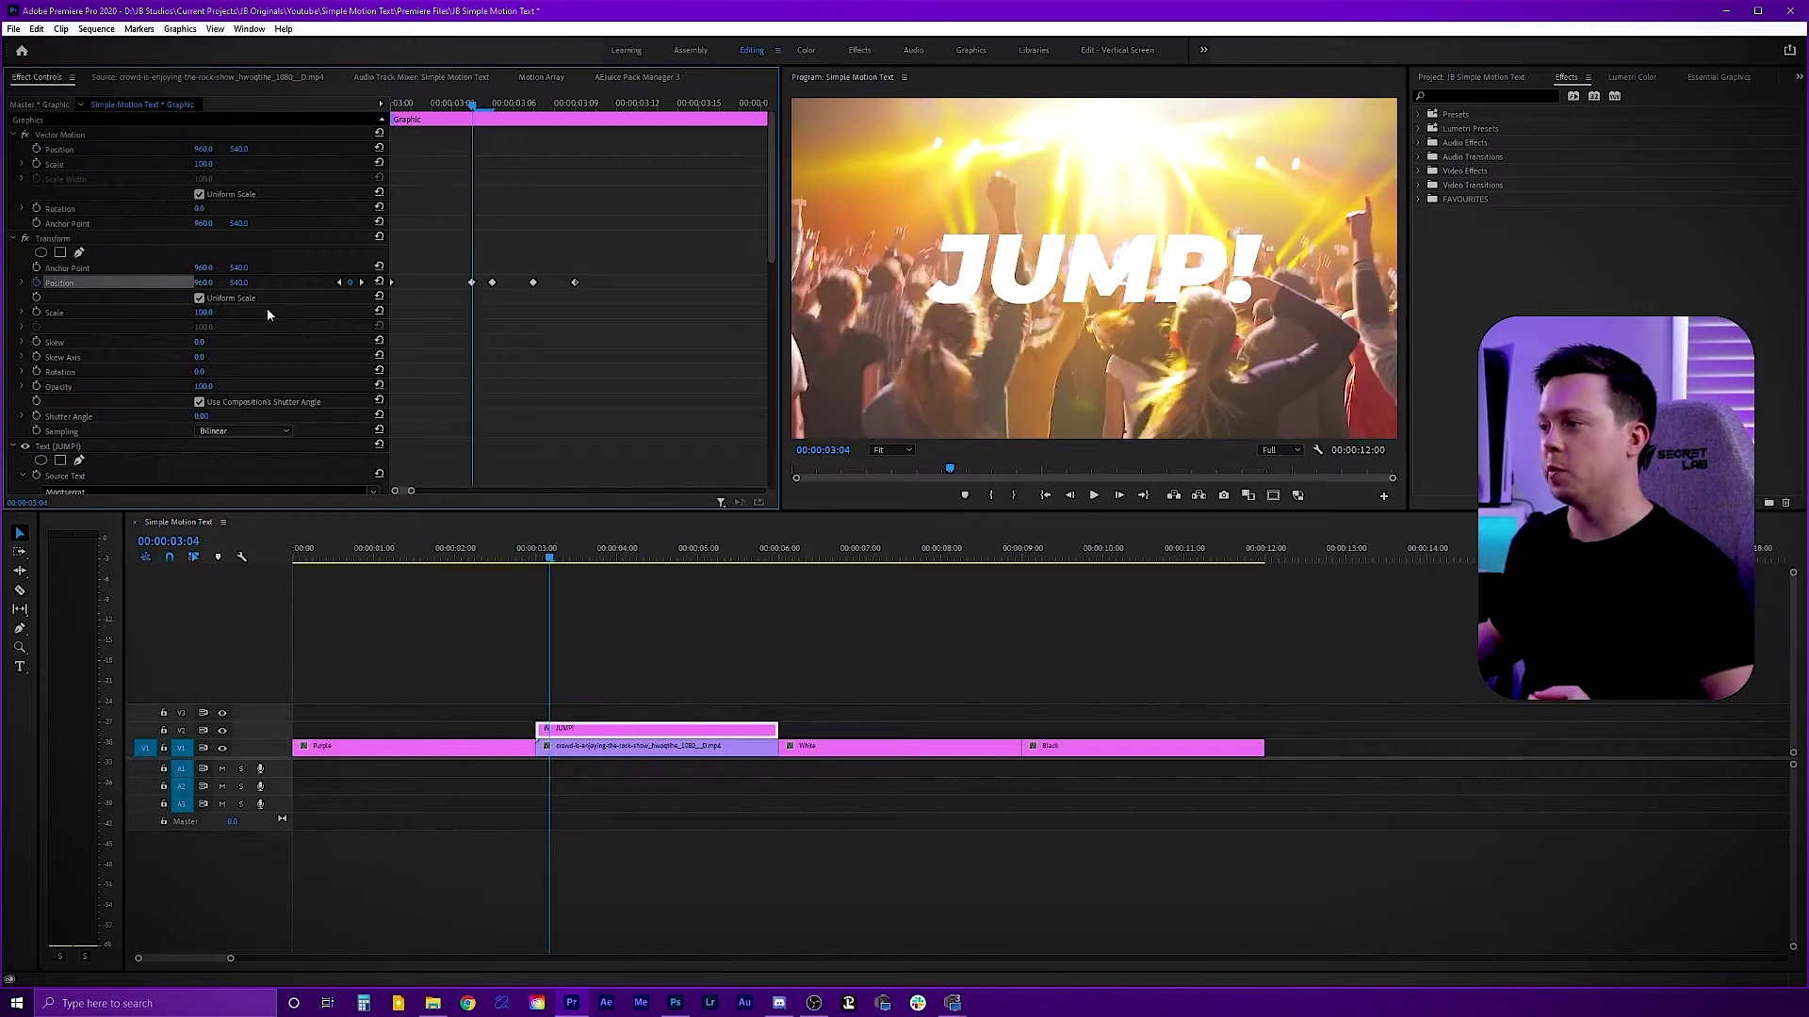
pyautogui.click(240, 283)
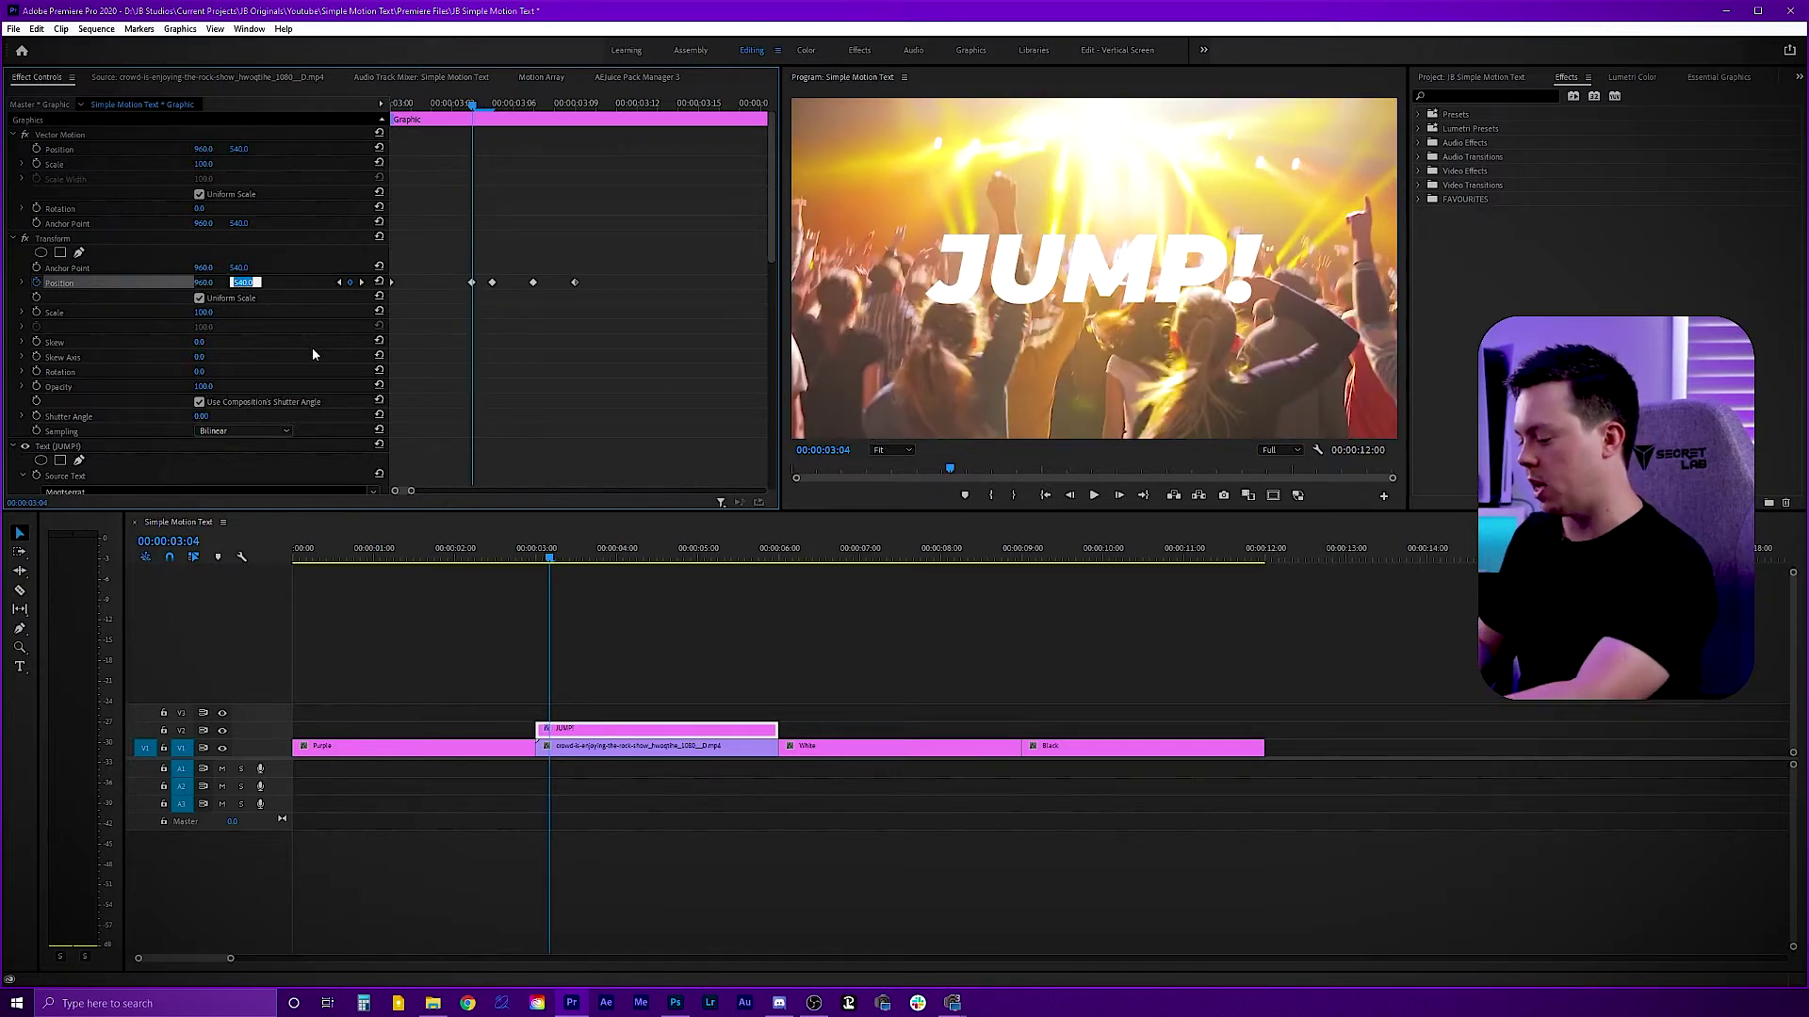
pyautogui.write('1200')
pyautogui.press('Return')
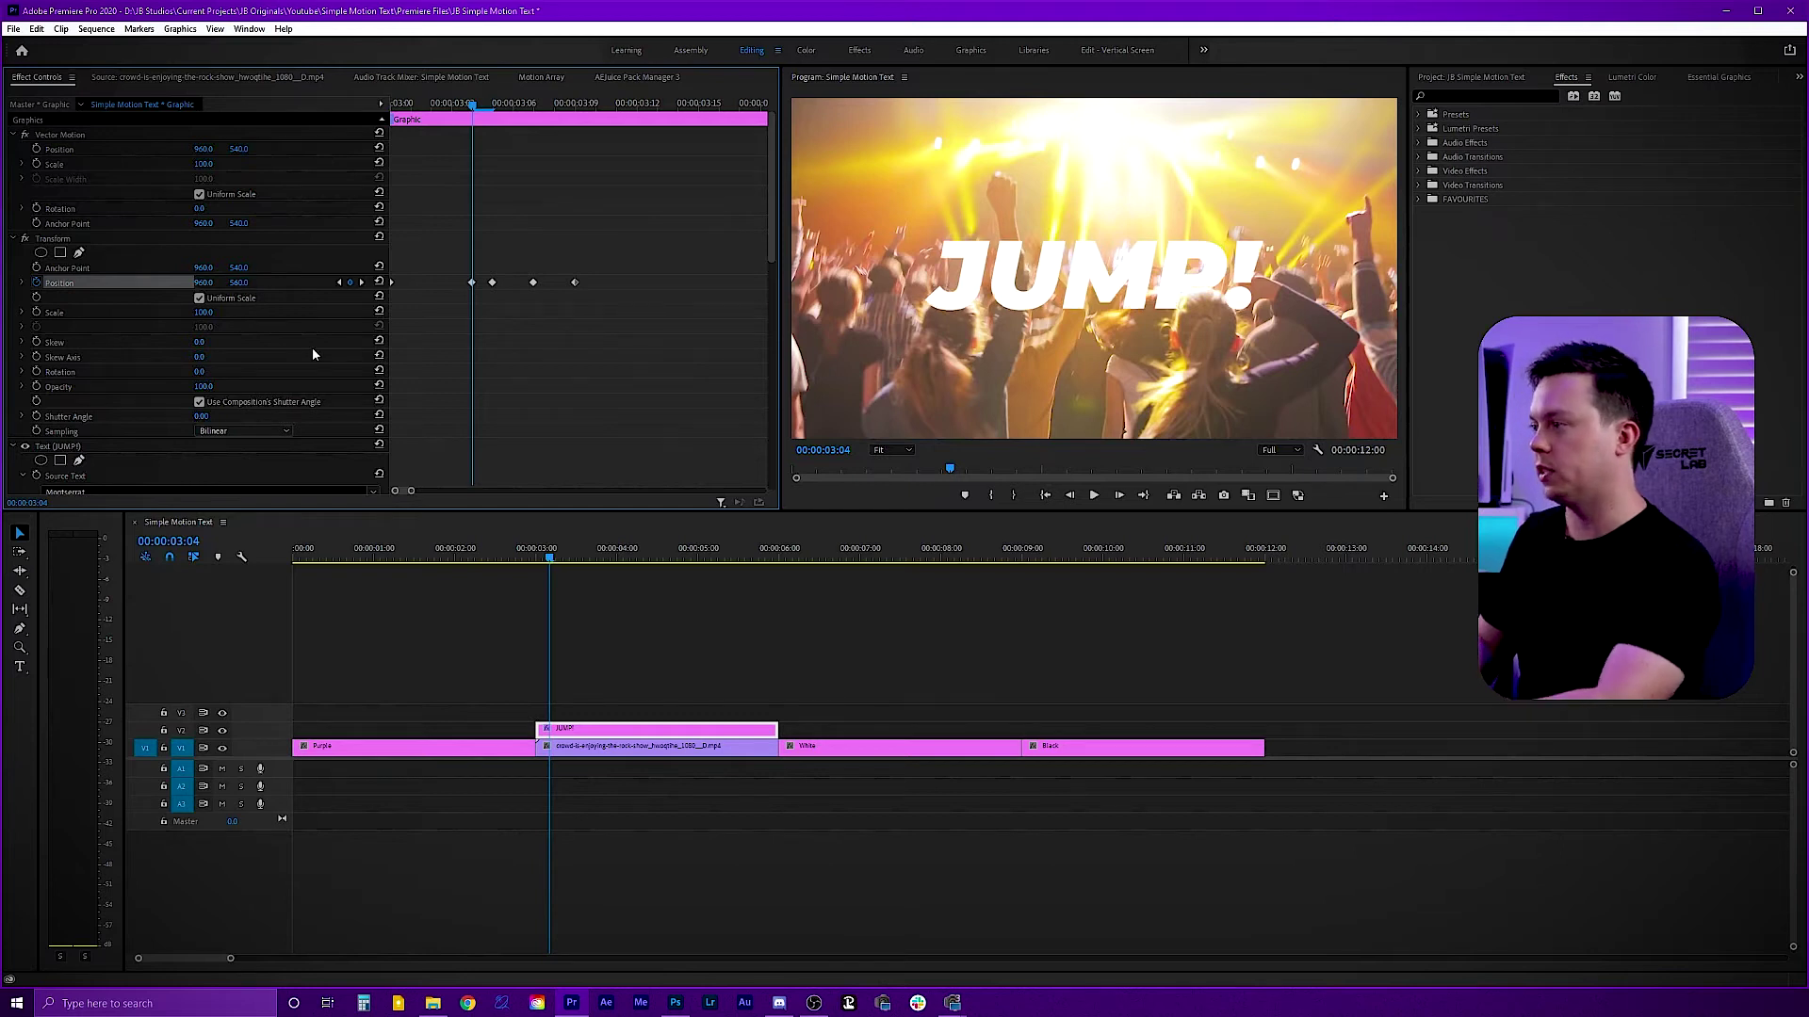
# Examine the JUMP! text's movement frame by frame across its Transform Position keyframes up to 00:00:03:09
pyautogui.click(387, 105)
pyautogui.moveTo(407, 111); pyautogui.dragTo(496, 110)
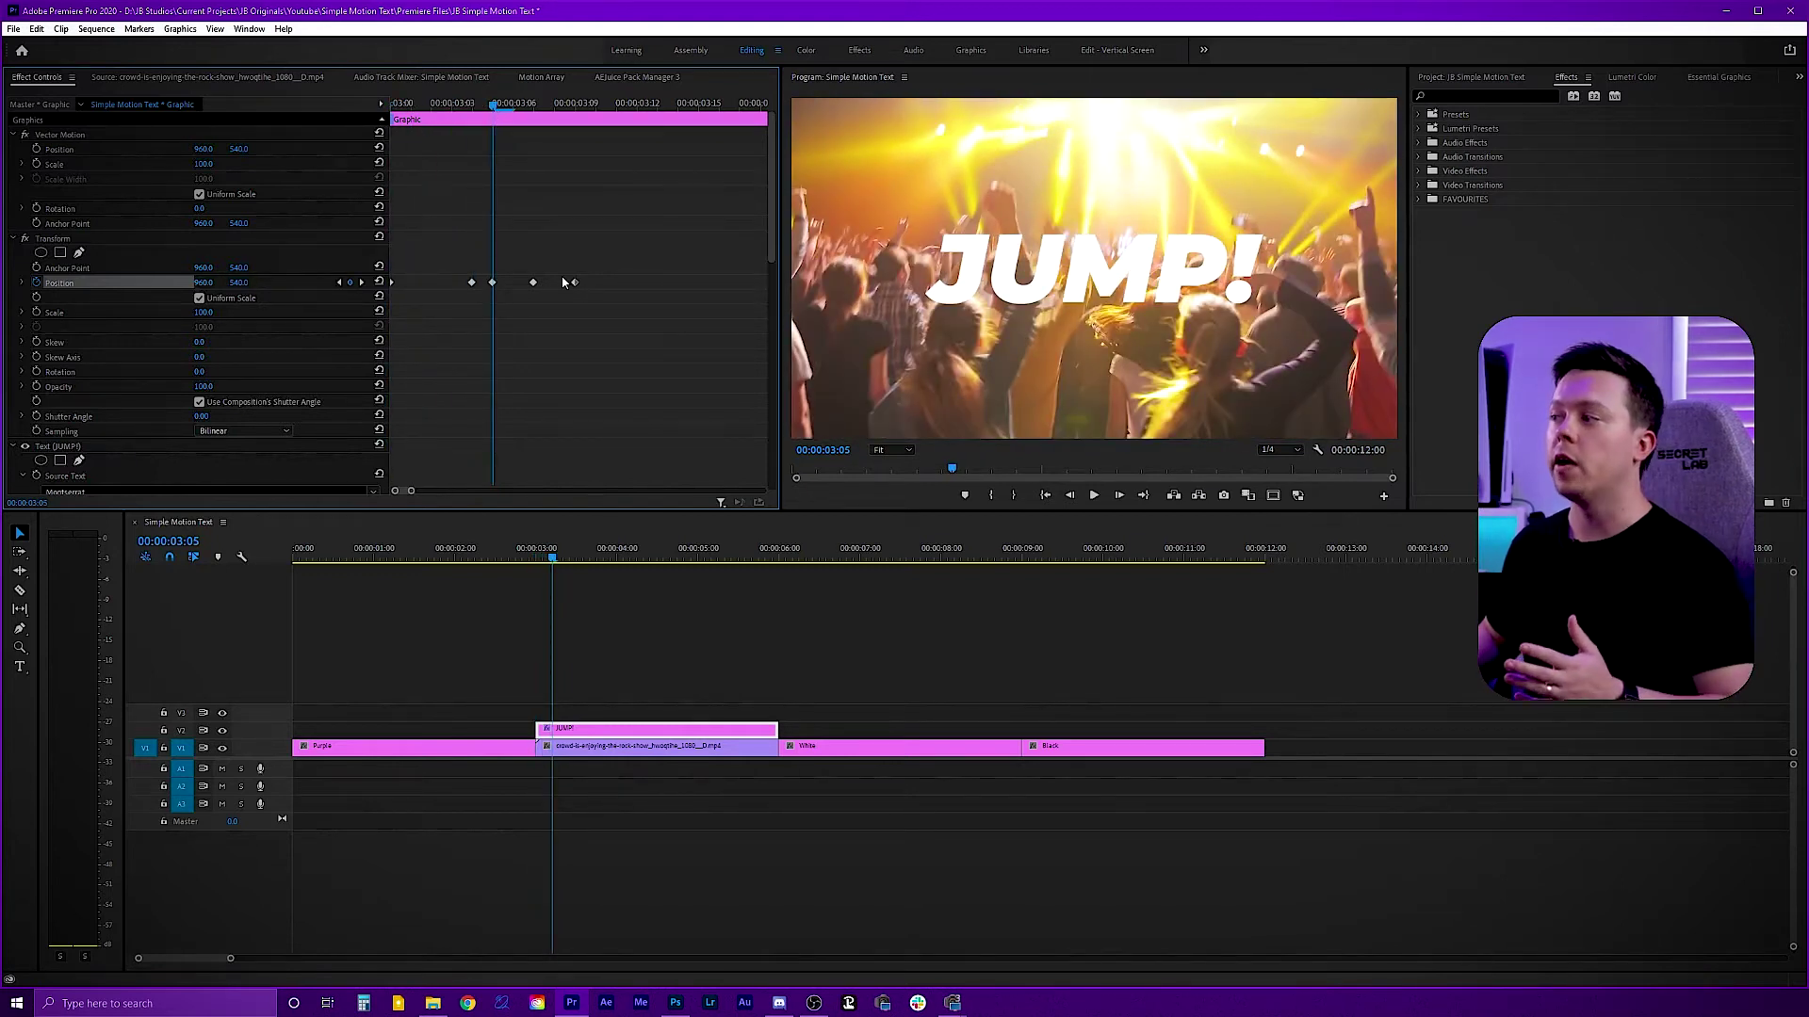
pyautogui.press('Right')
pyautogui.press('Right')
pyautogui.press('Right')
pyautogui.press('Right')
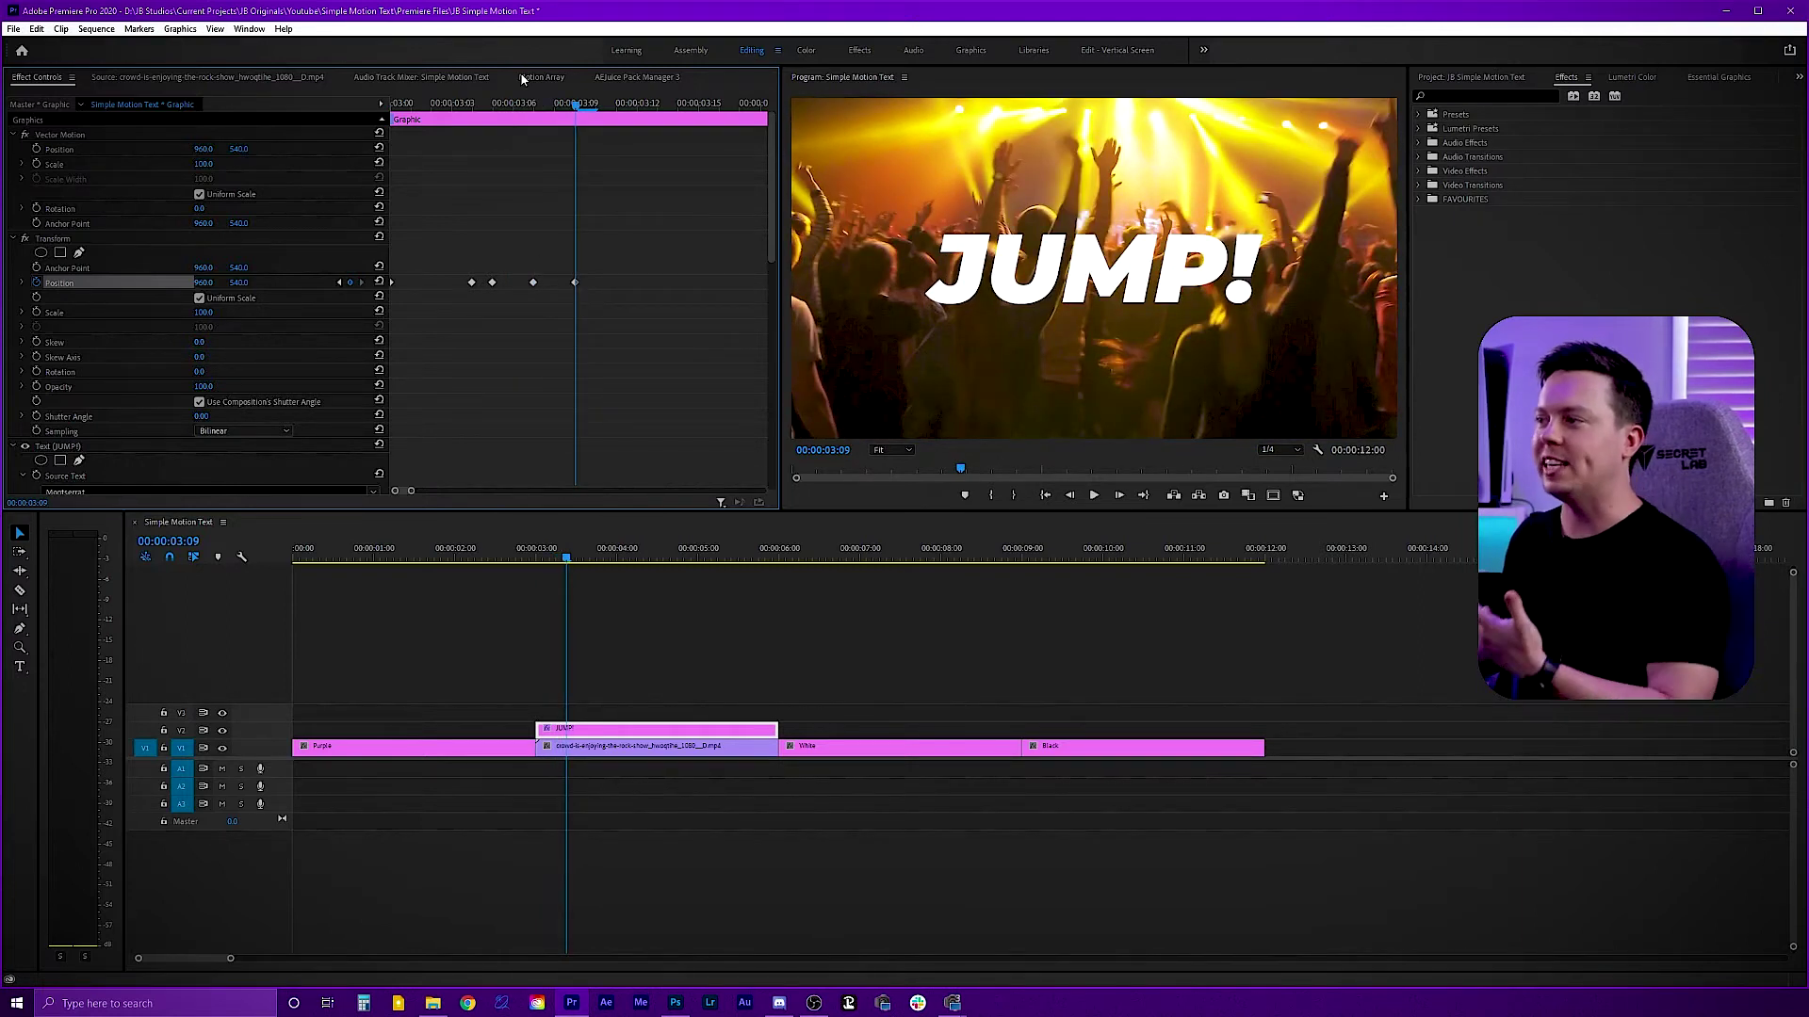
pyautogui.press('Up')
pyautogui.press('Right')
pyautogui.press('Right')
pyautogui.press('Right')
pyautogui.press('Right')
pyautogui.press('Right')
pyautogui.press('Right')
pyautogui.press('Right')
pyautogui.press('Right')
pyautogui.press('Right')
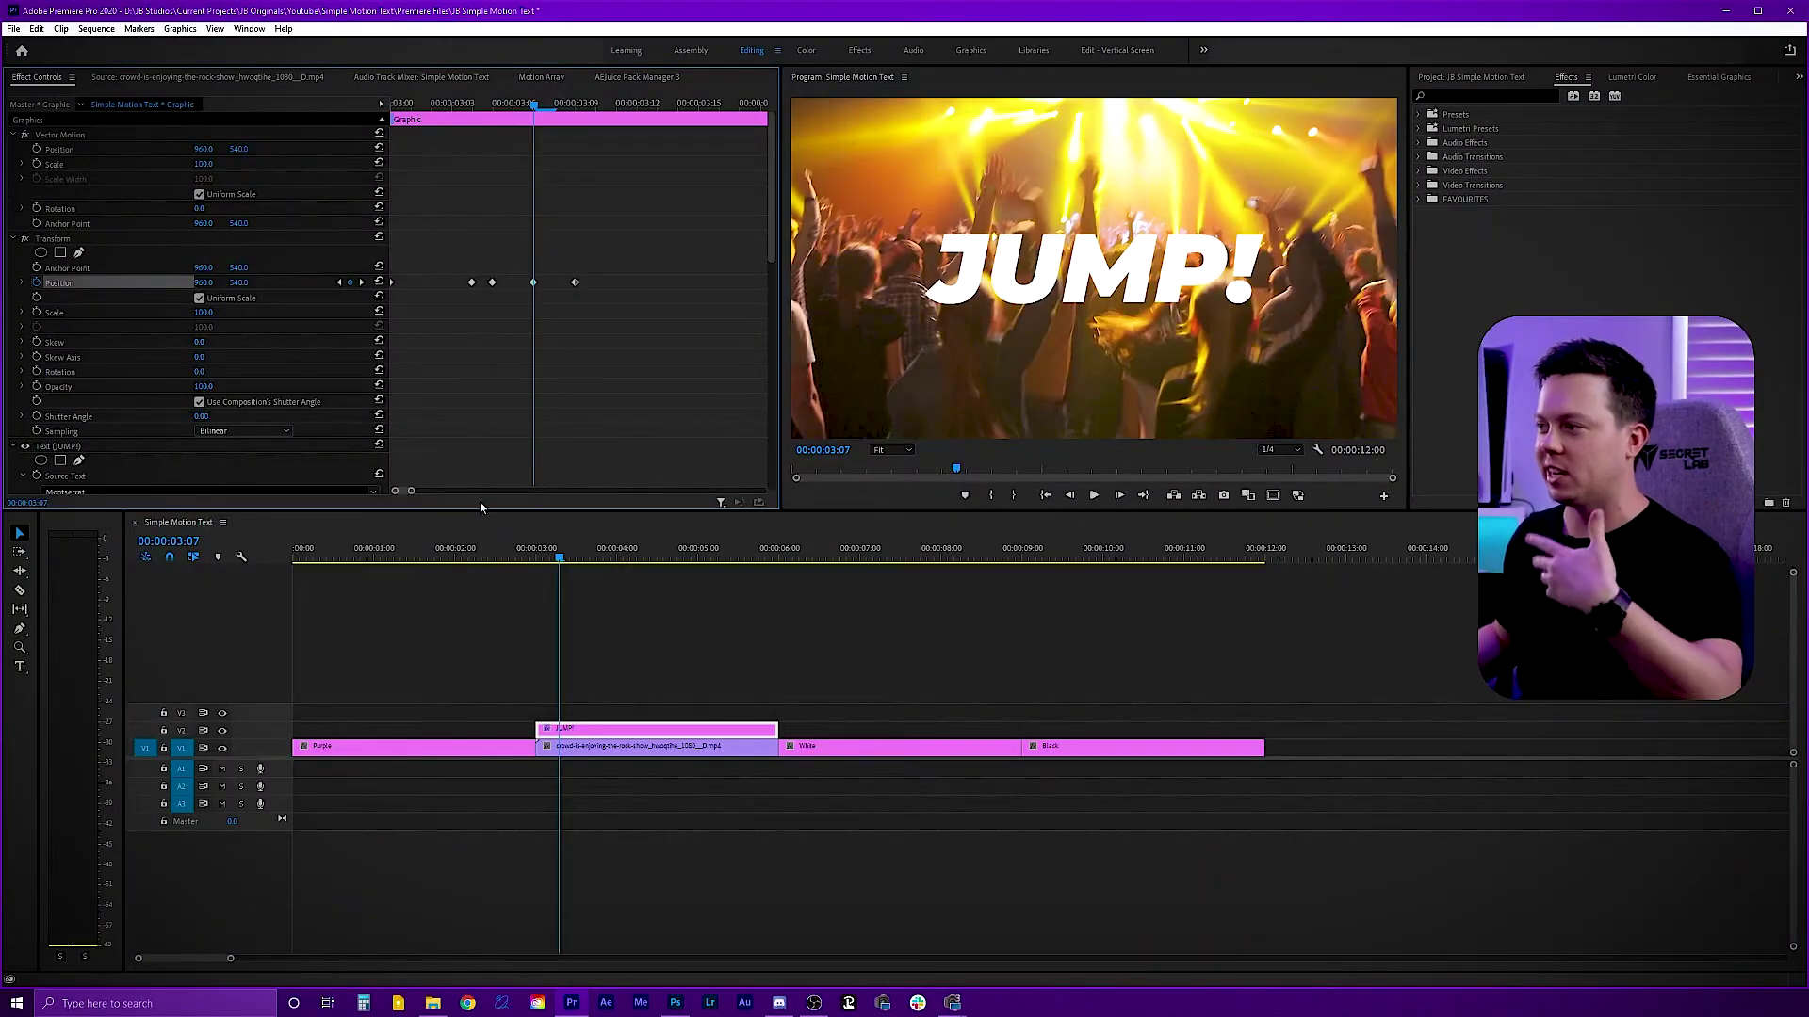
pyautogui.moveTo(527, 108); pyautogui.dragTo(484, 122)
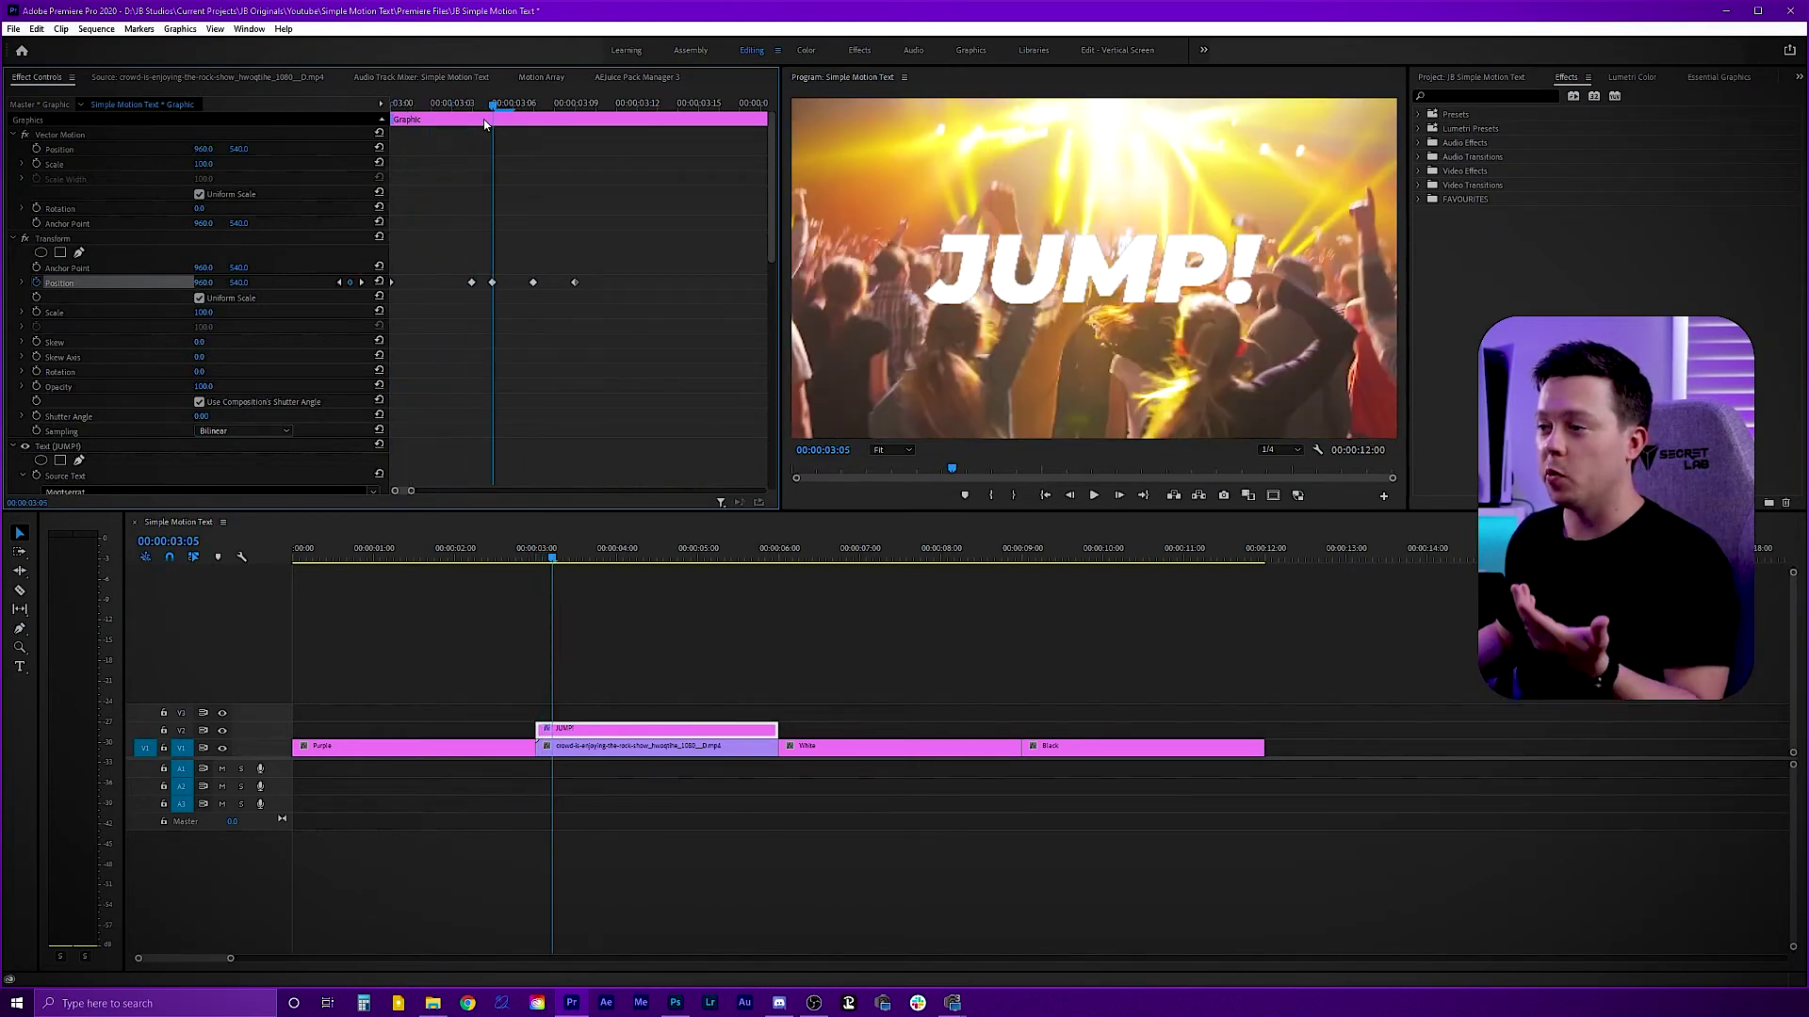
pyautogui.moveTo(484, 118); pyautogui.dragTo(576, 137)
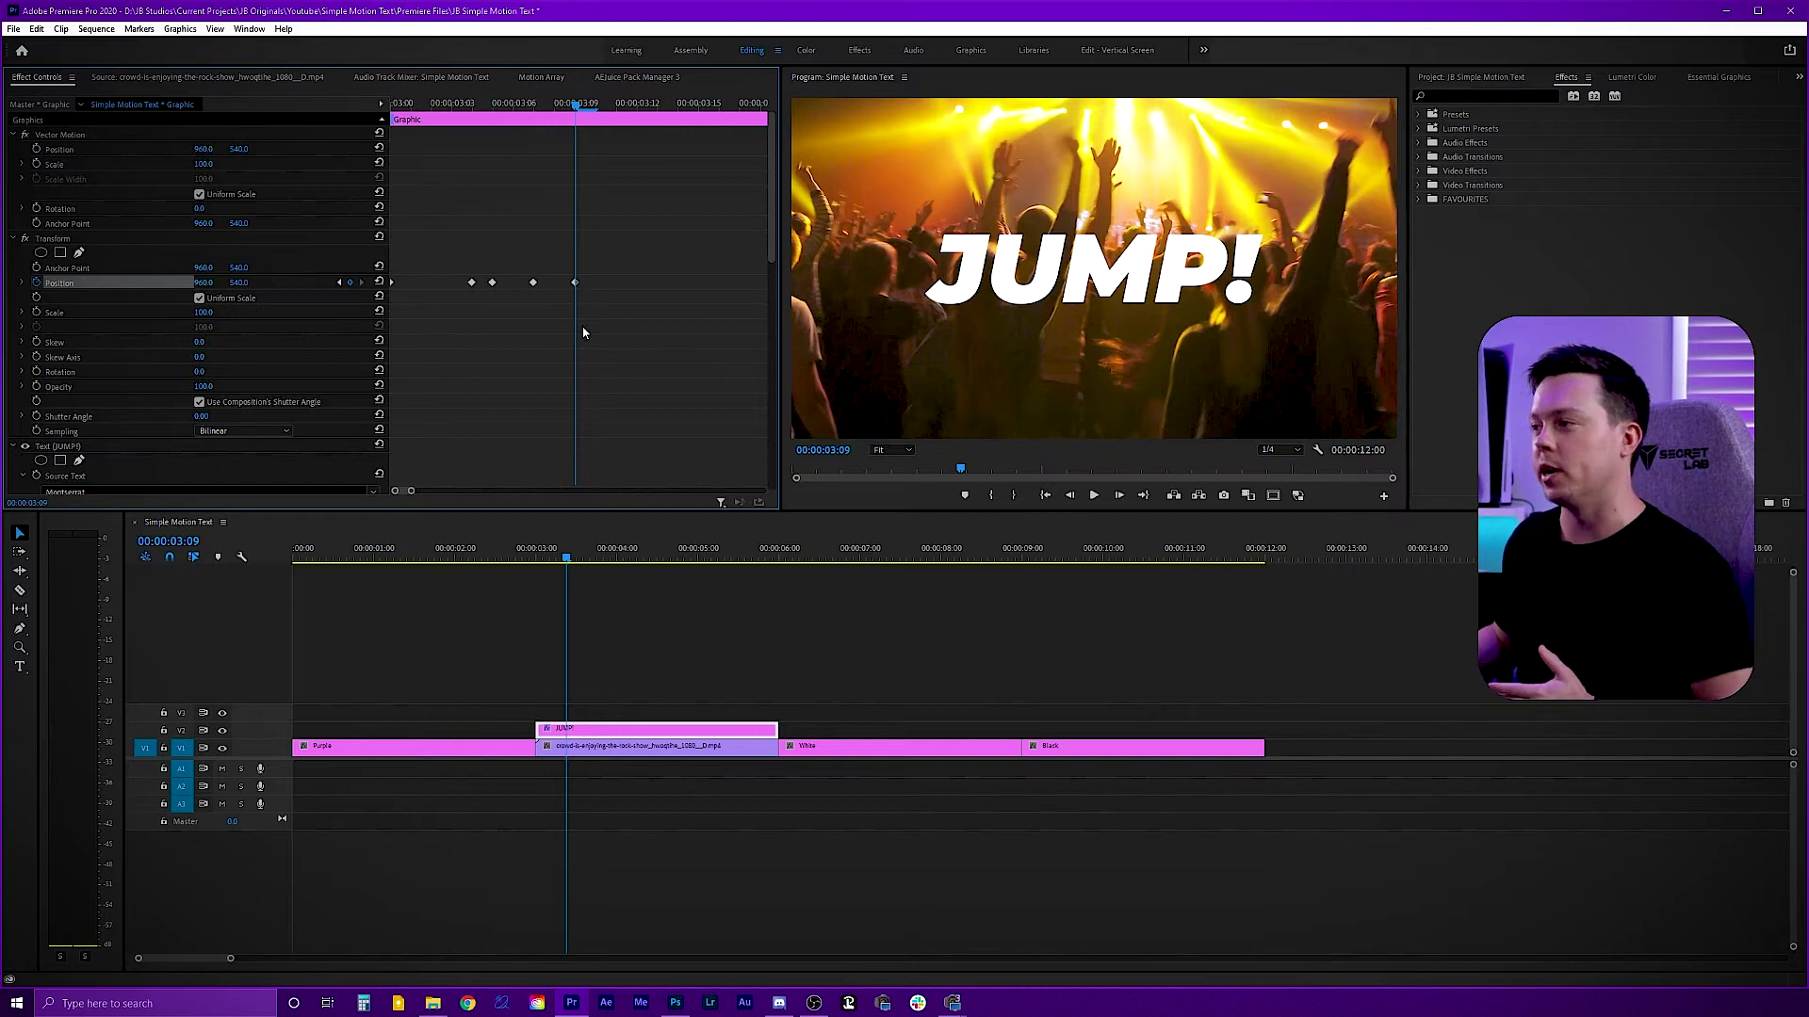
# Set the Transform Position's vertical value to 520 at the 00:00:03:07 keyframe so JUMP! overshoots slightly upward
pyautogui.click(495, 104)
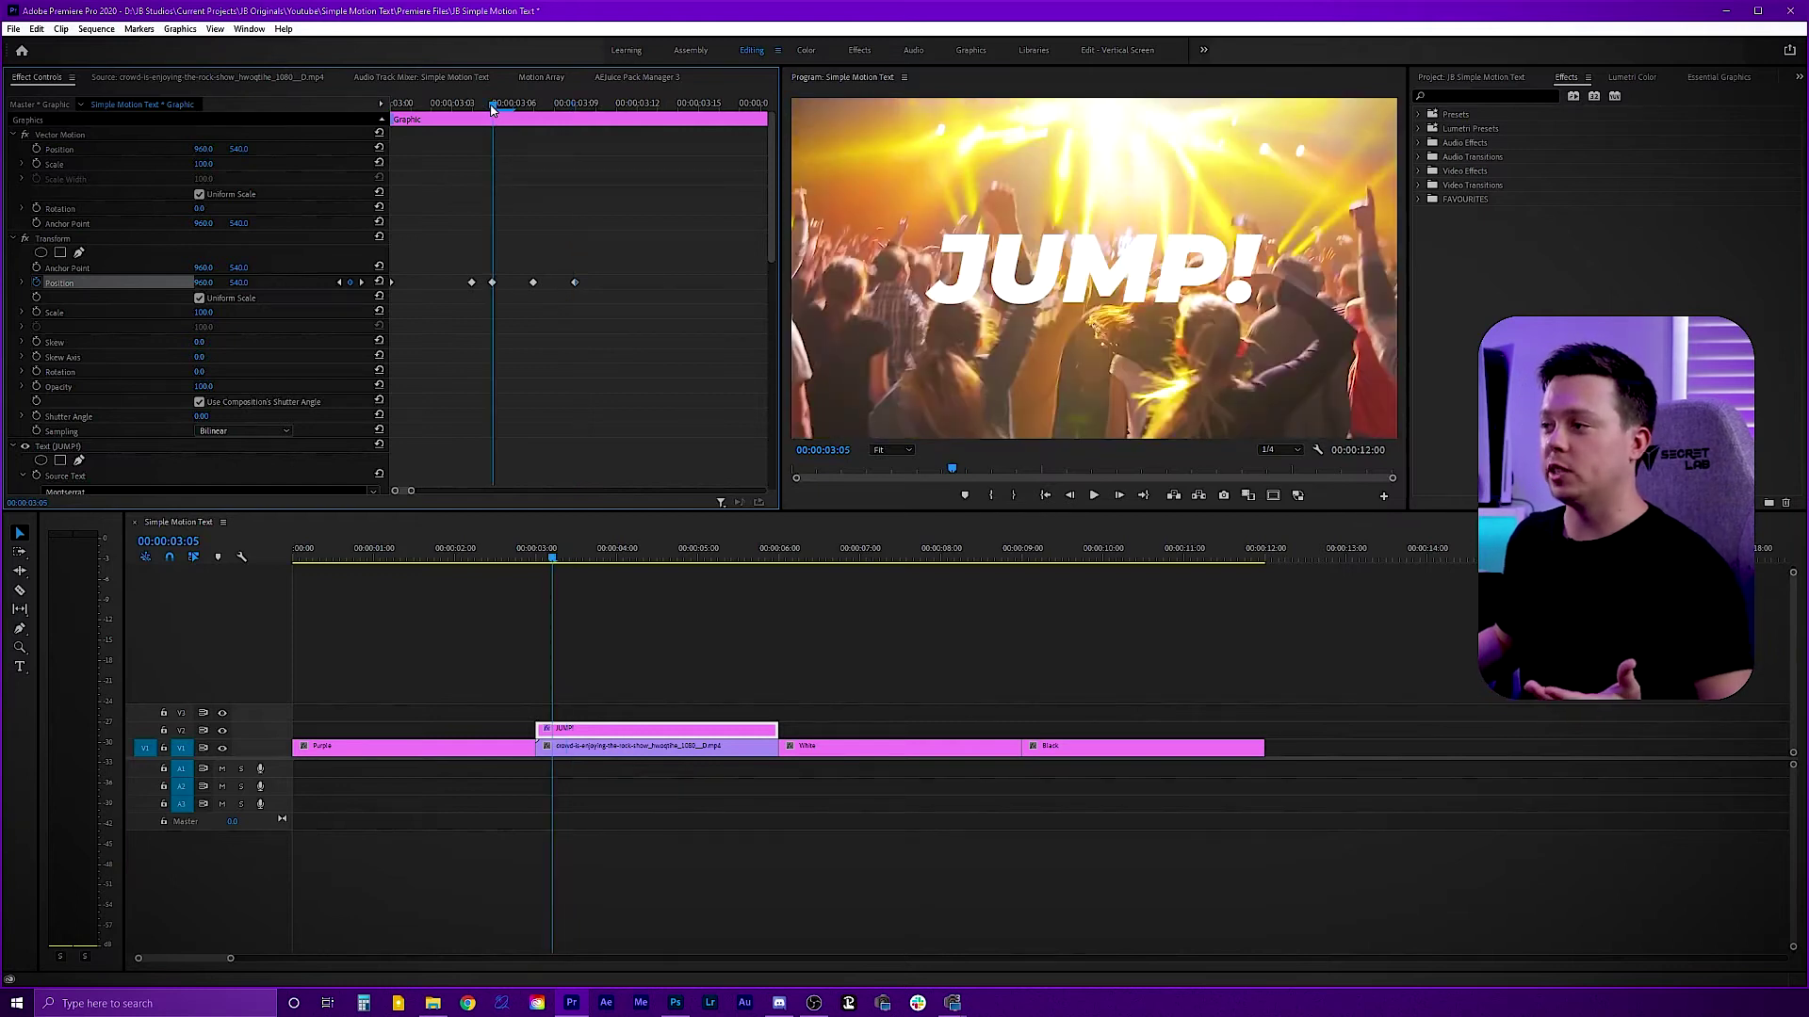
pyautogui.moveTo(489, 105); pyautogui.dragTo(555, 111)
pyautogui.click(533, 105)
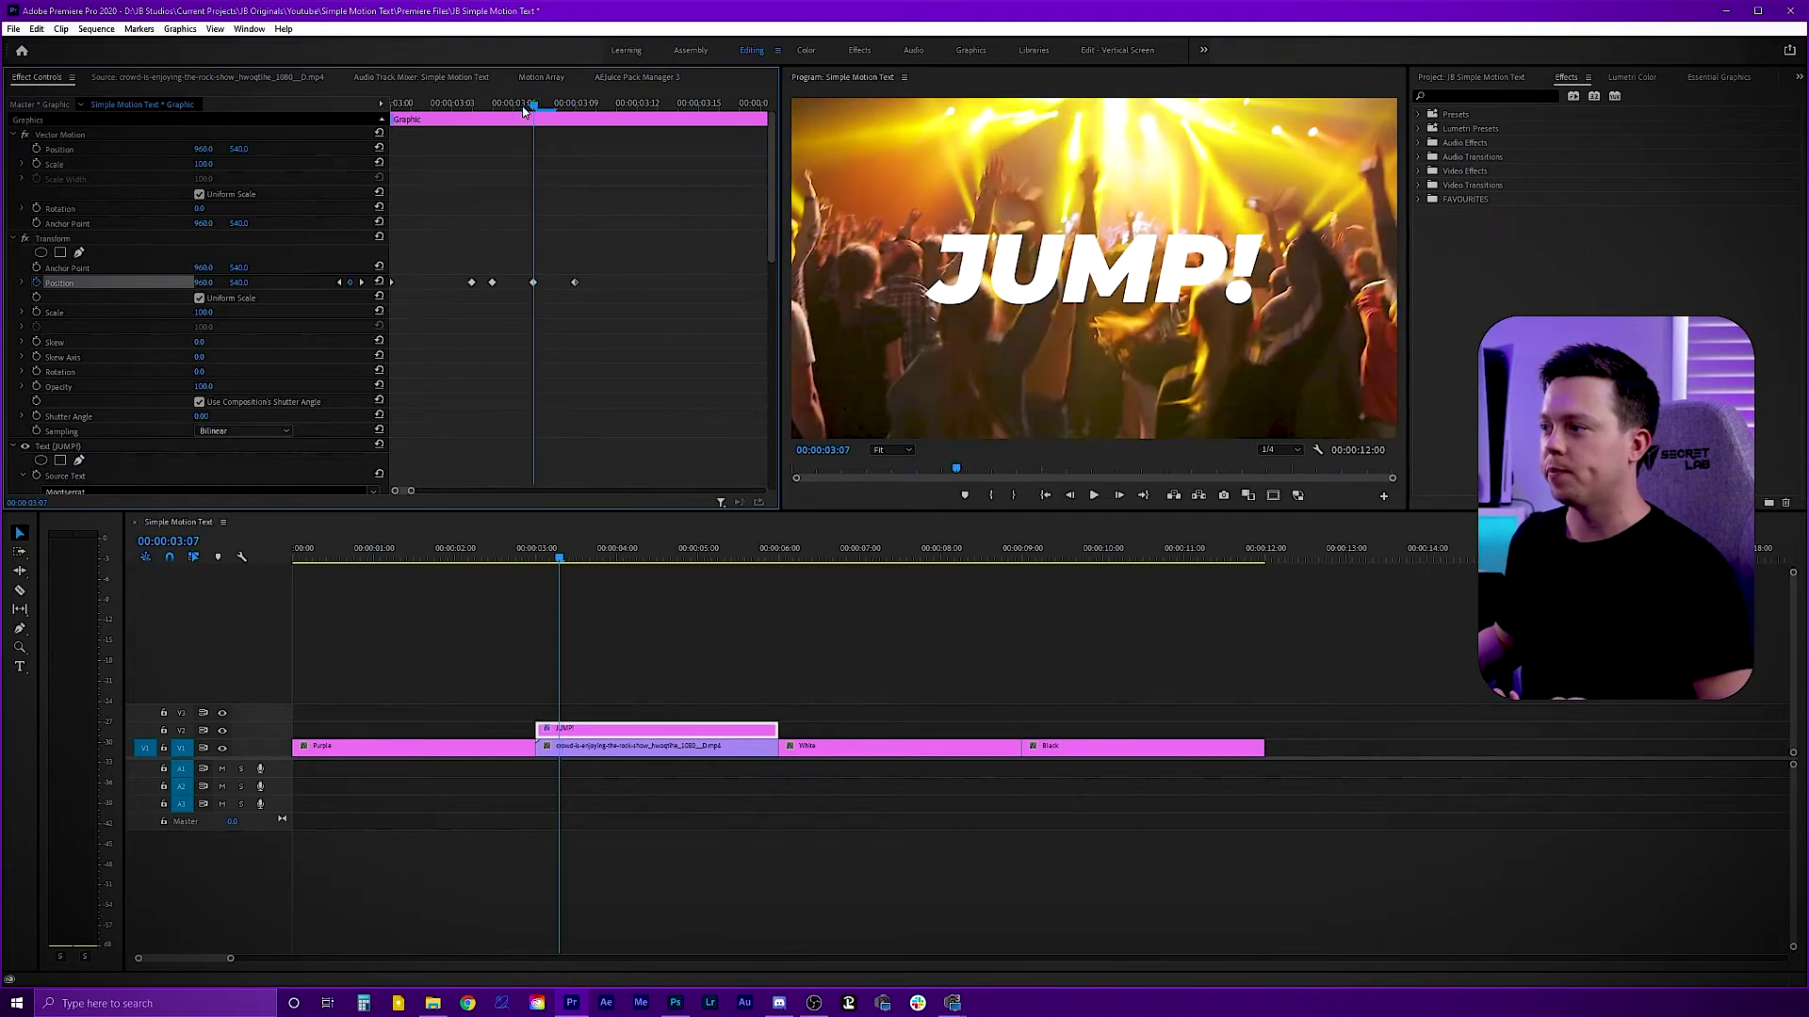
pyautogui.click(242, 281)
pyautogui.write('520')
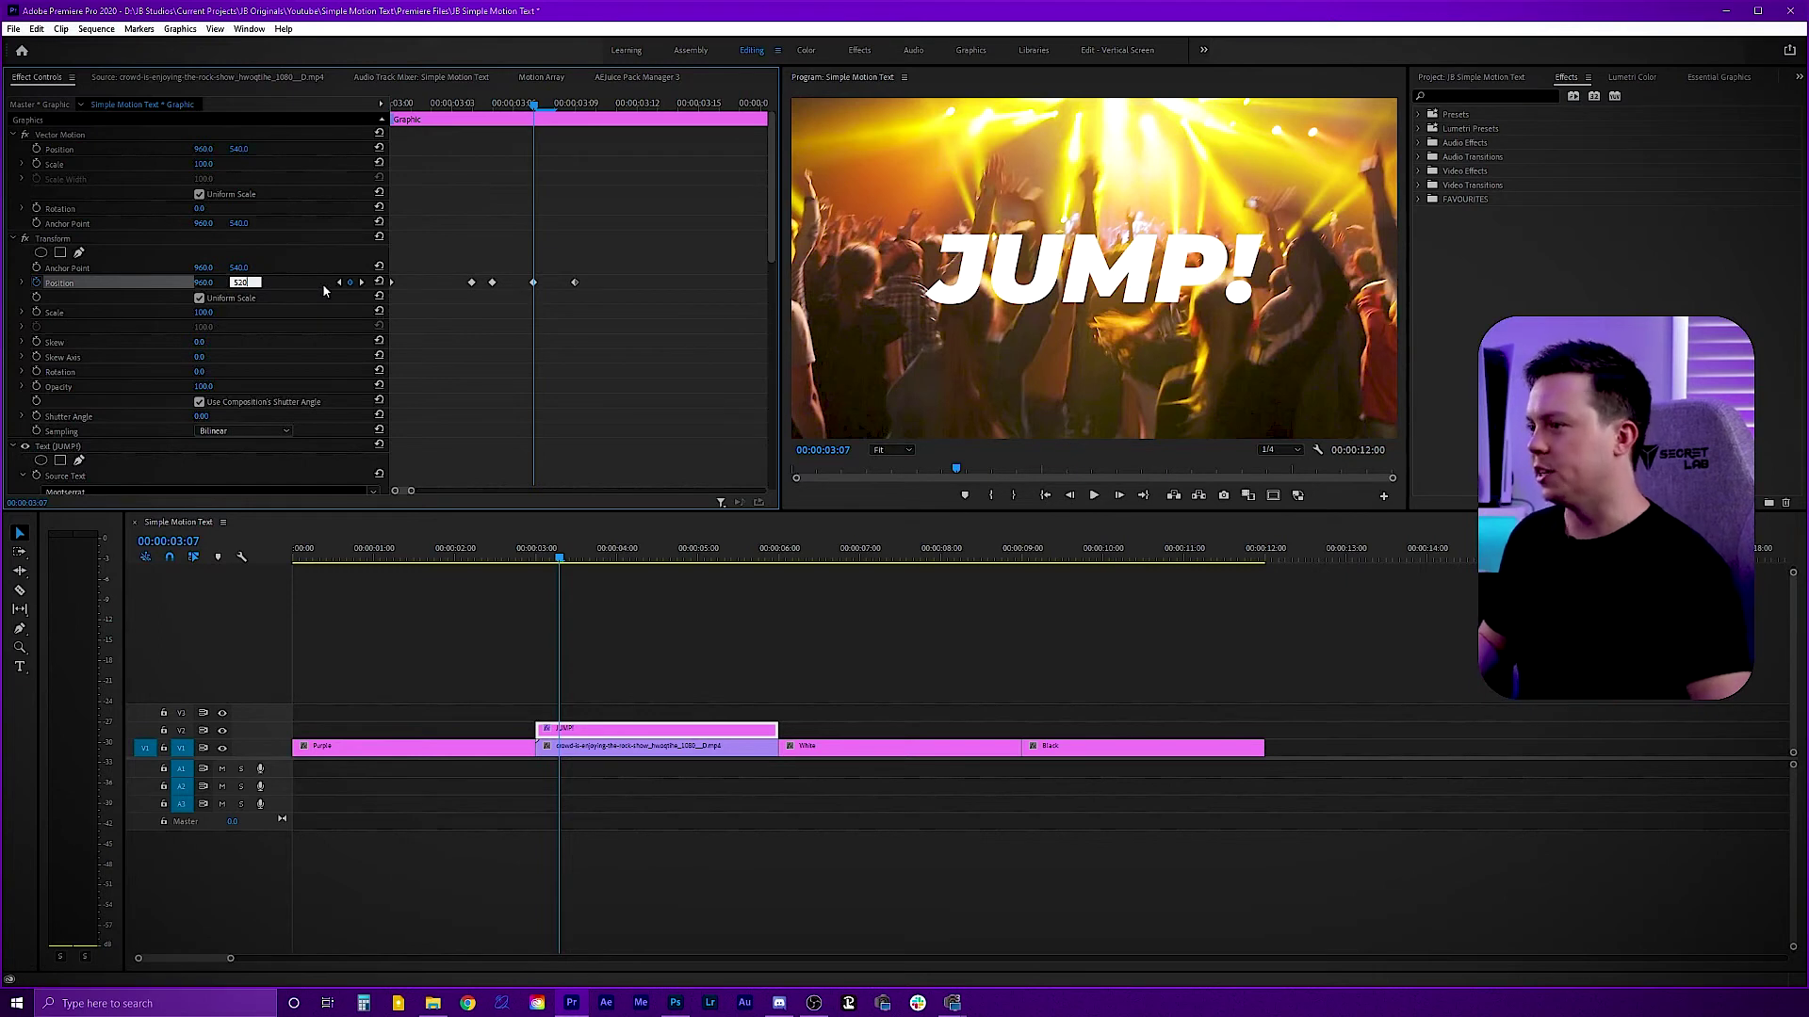
pyautogui.press('Return')
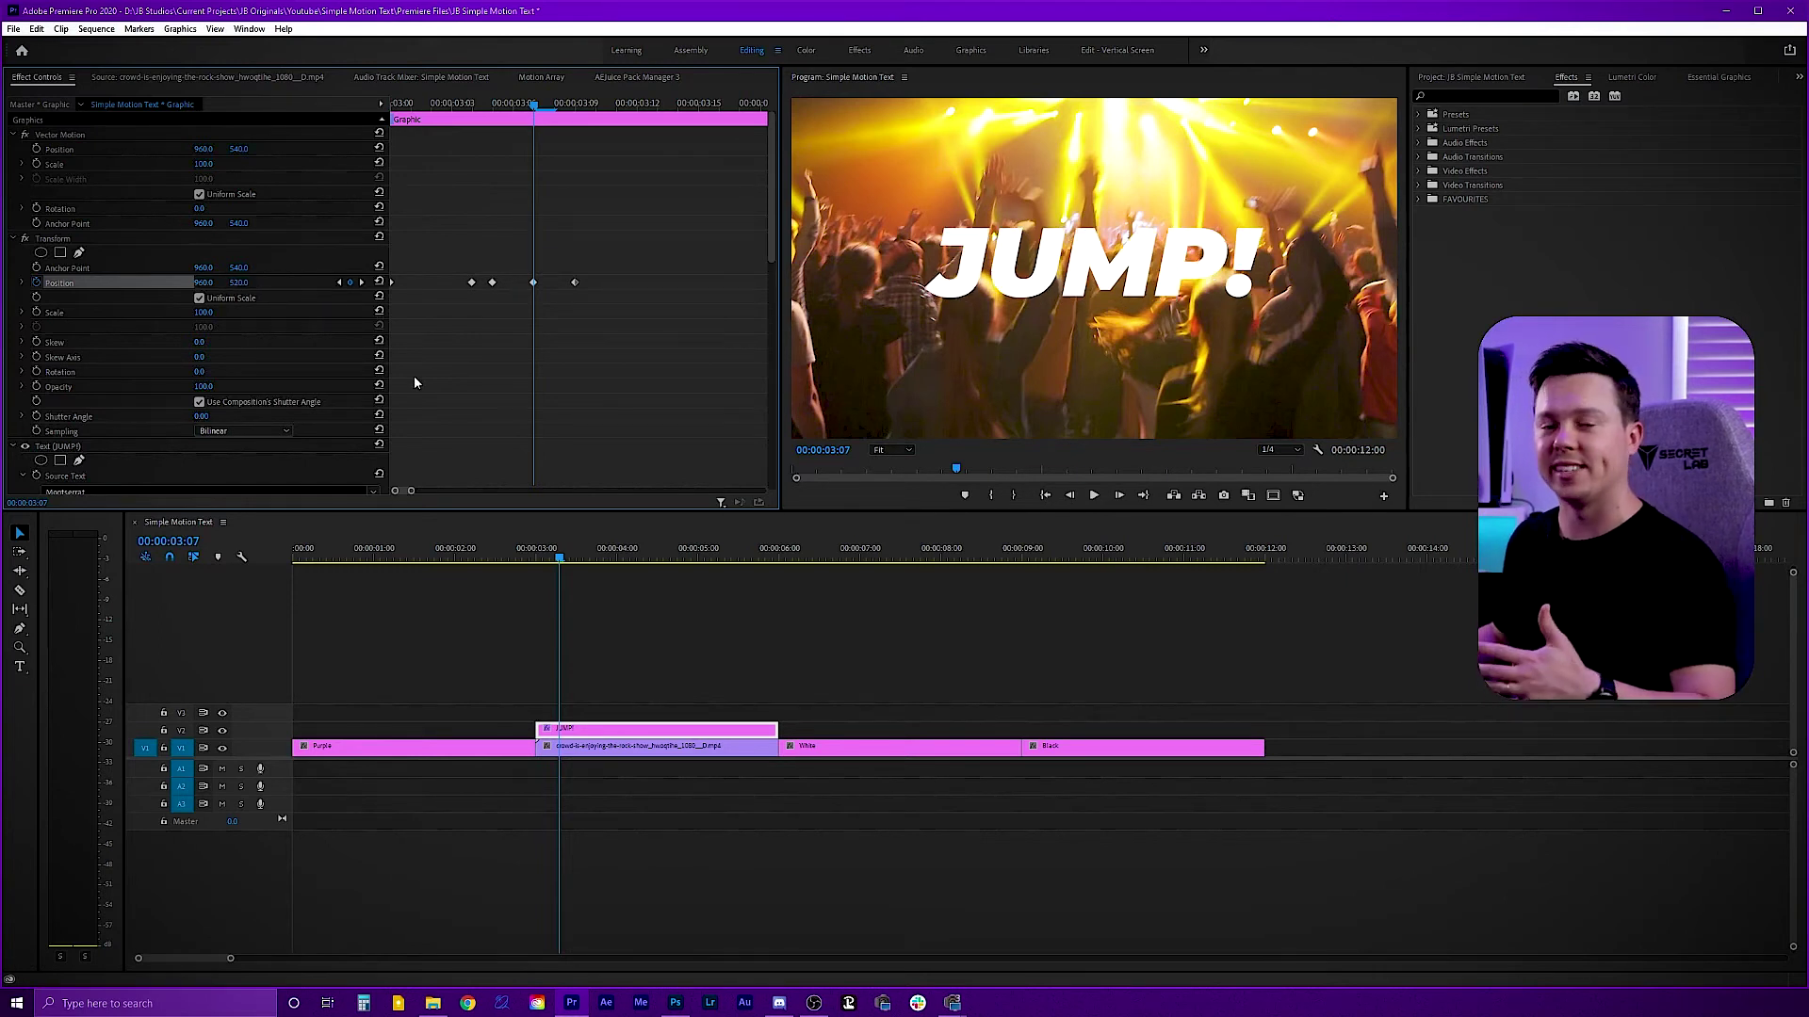
# Preview the JUMP! bounce by playing the clip from 00:00:03:00 past its final Position keyframe
pyautogui.moveTo(539, 103); pyautogui.dragTo(583, 105)
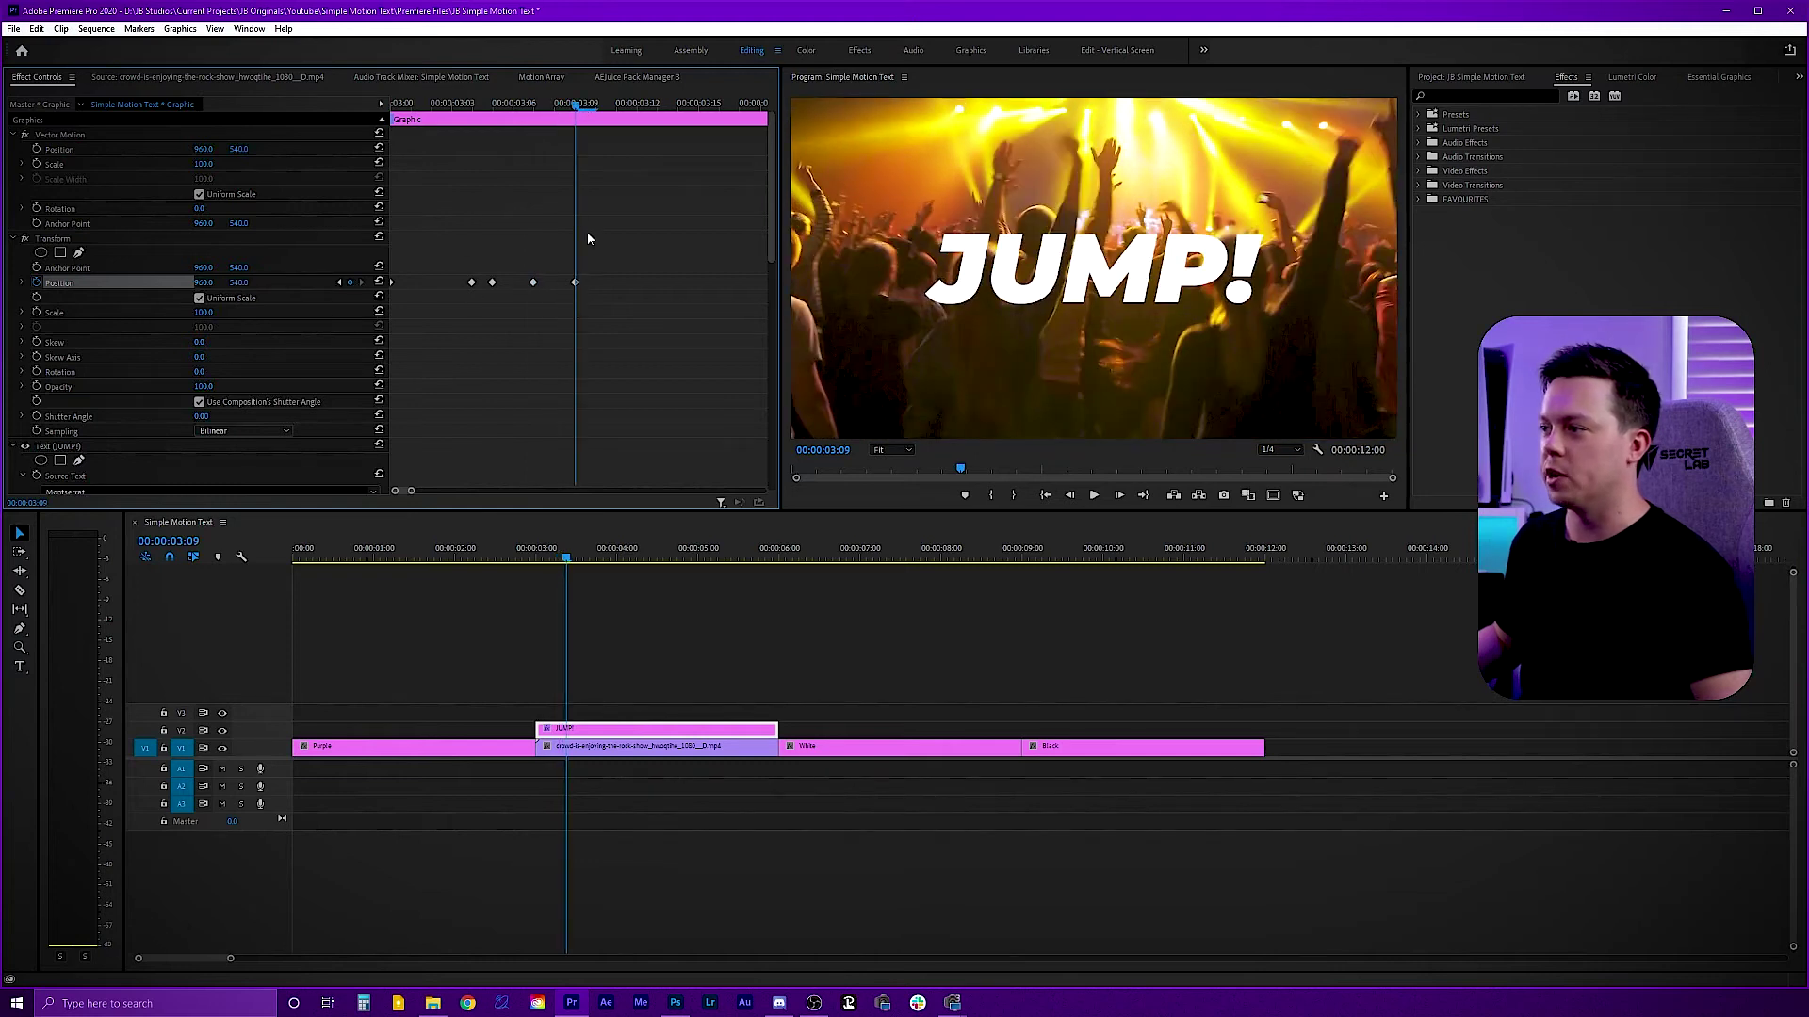
pyautogui.moveTo(559, 108); pyautogui.dragTo(394, 105)
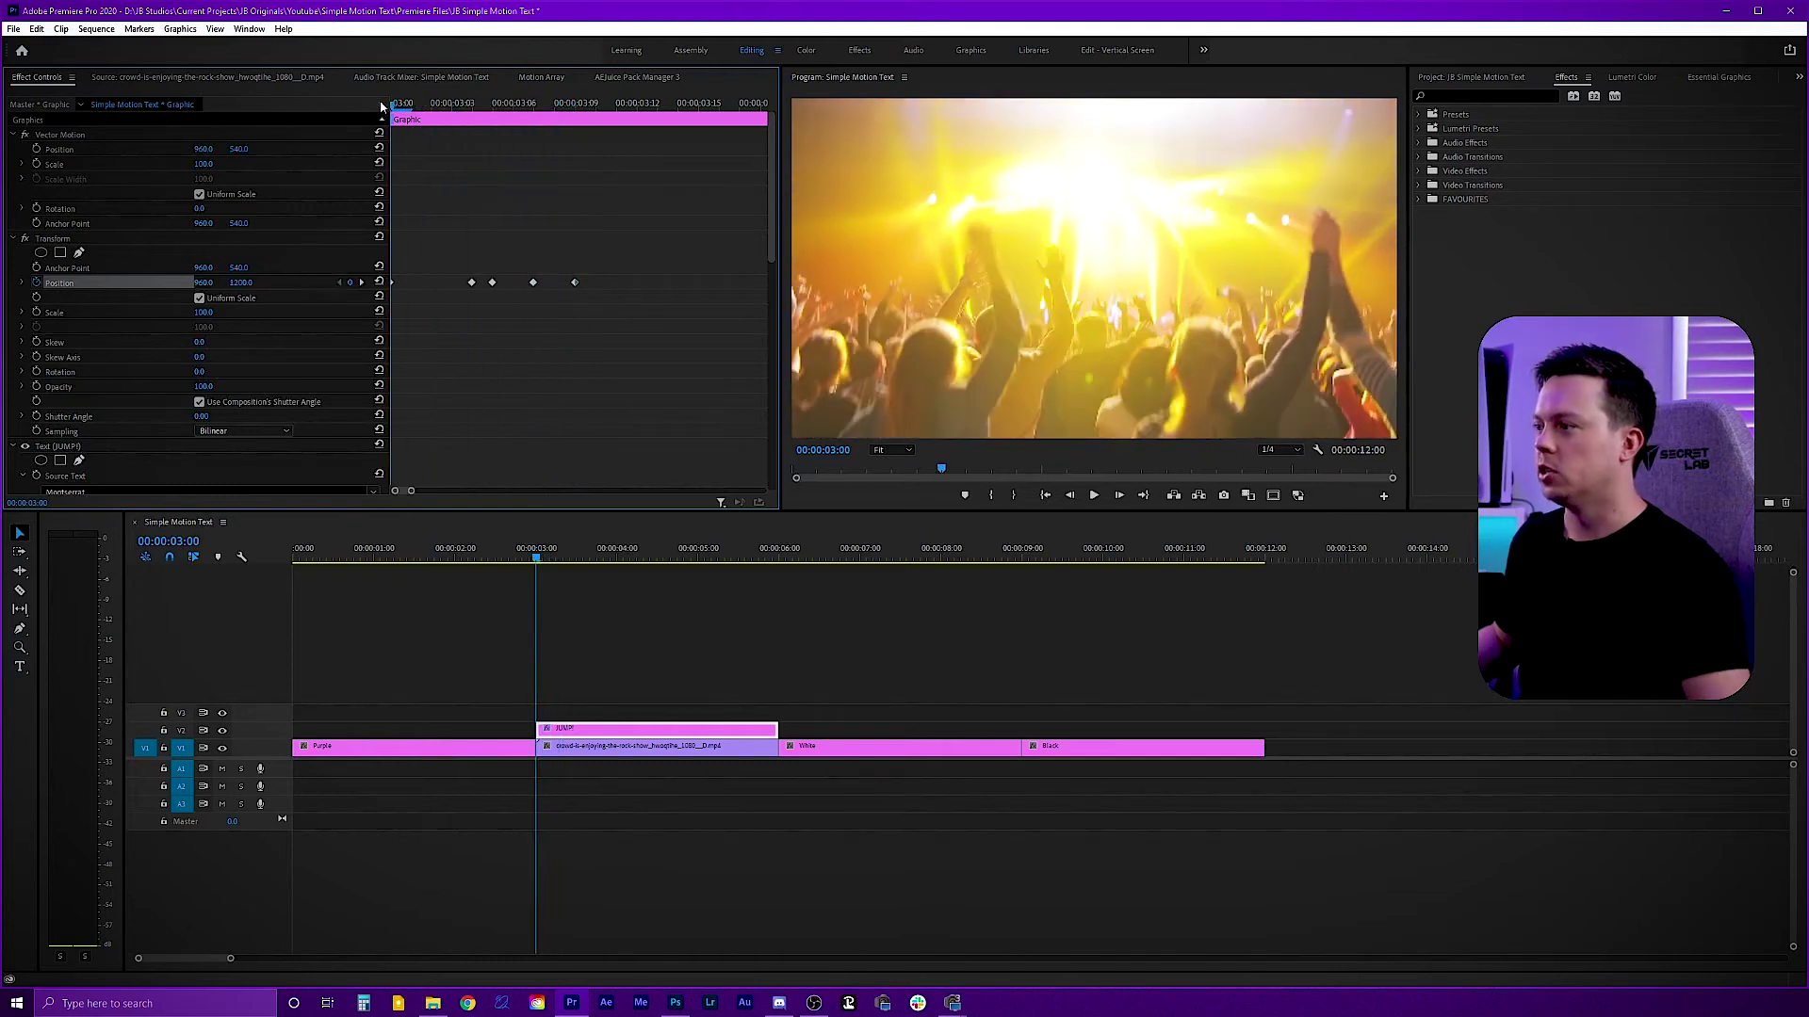
pyautogui.press('space')
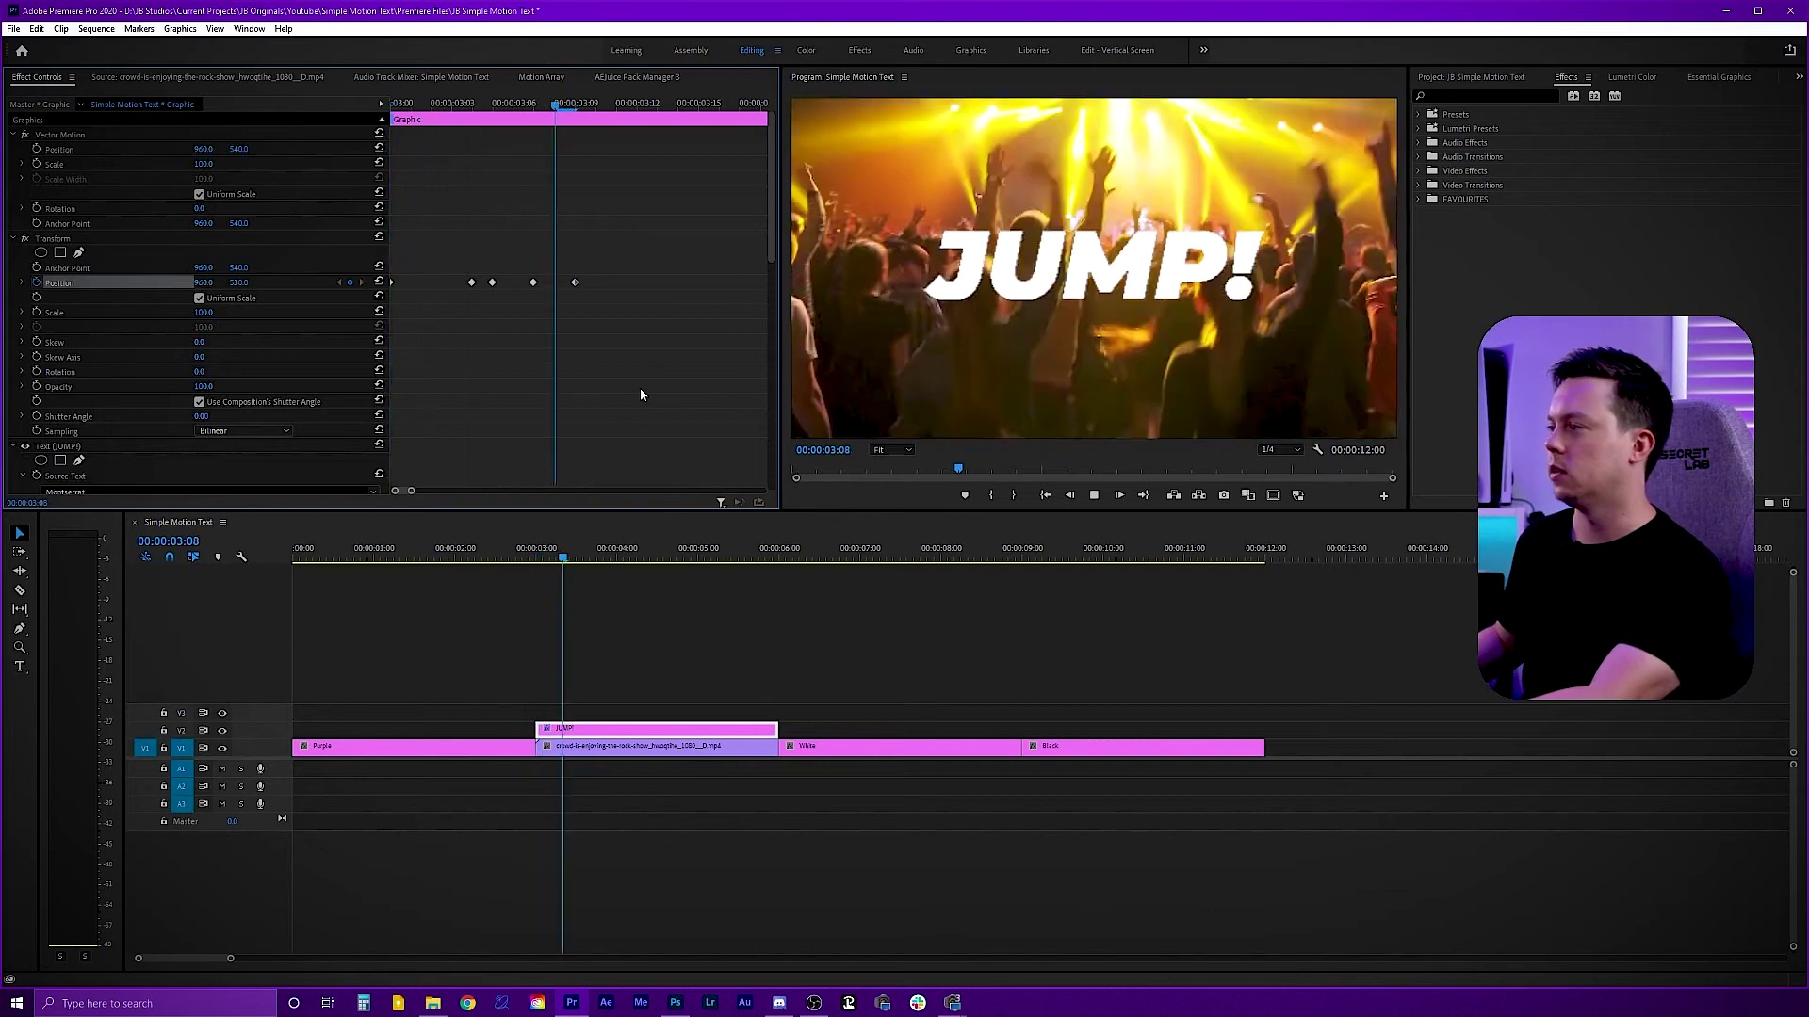
pyautogui.click(395, 105)
pyautogui.moveTo(395, 106); pyautogui.dragTo(330, 129)
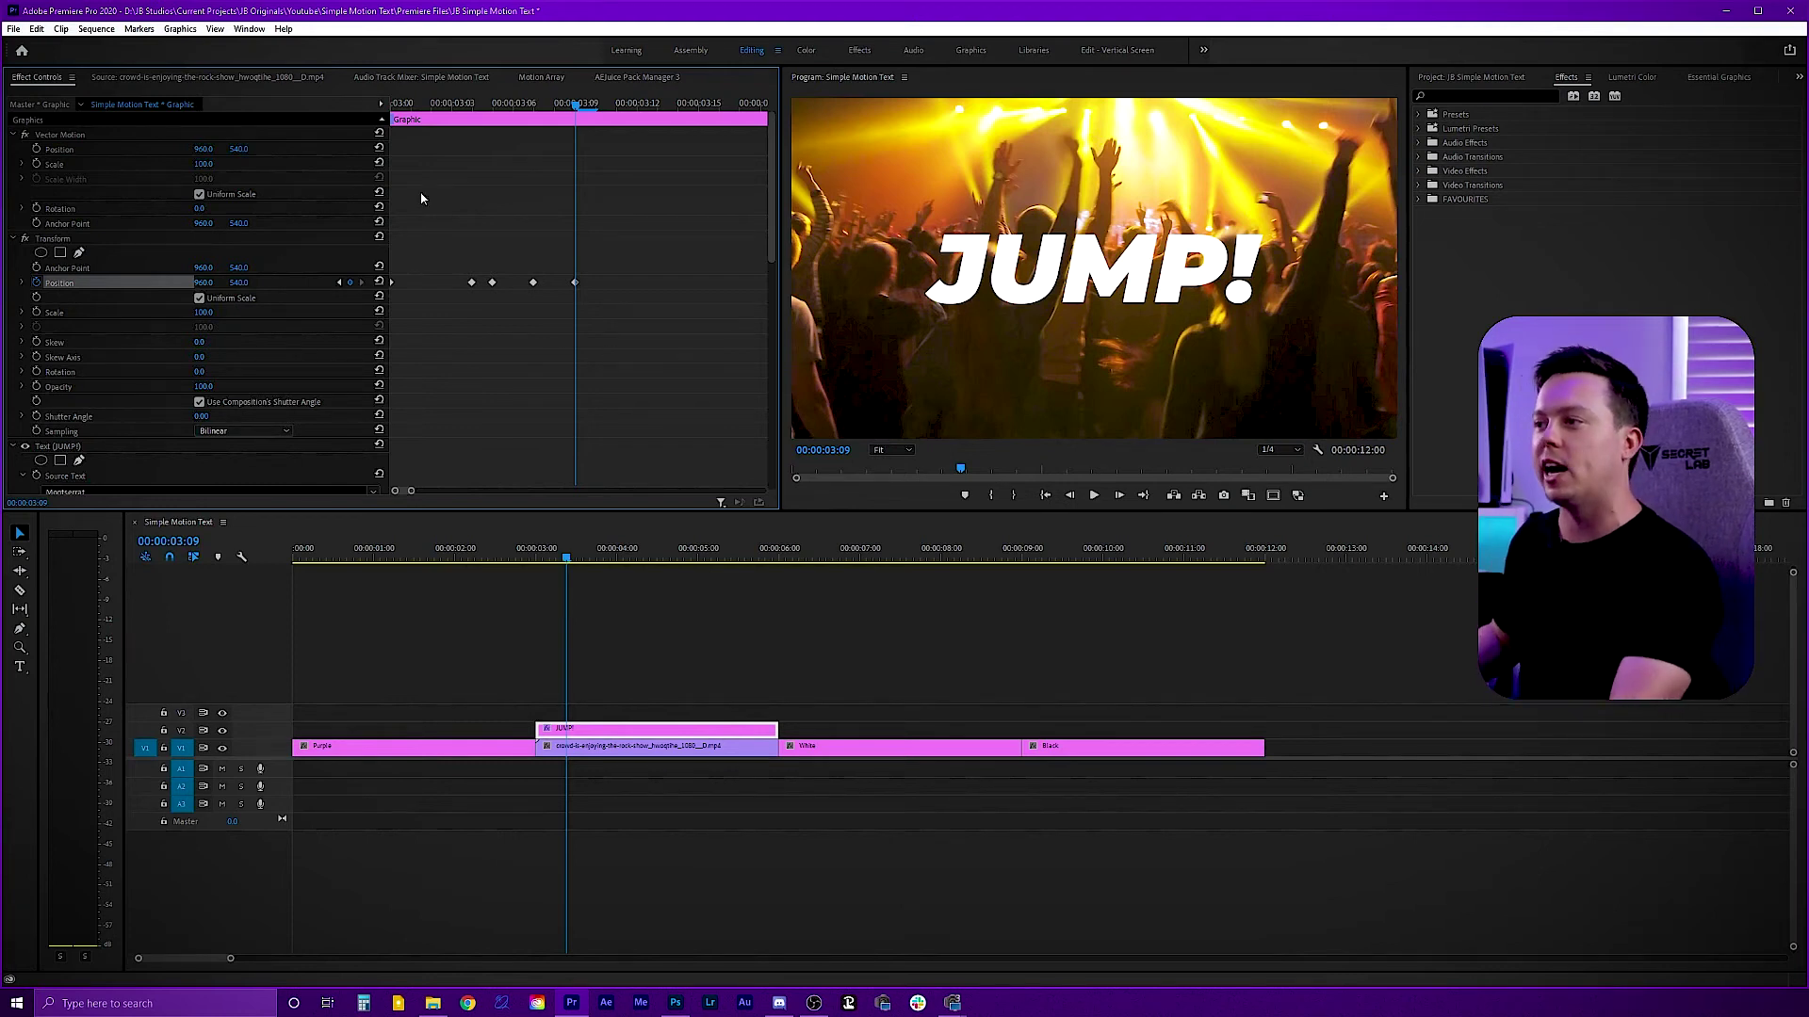
# Exaggerate the JUMP! bounce by setting the Transform Position's vertical value to 600 at 00:00:03:04 and 500 at 00:00:03:07
pyautogui.click(471, 103)
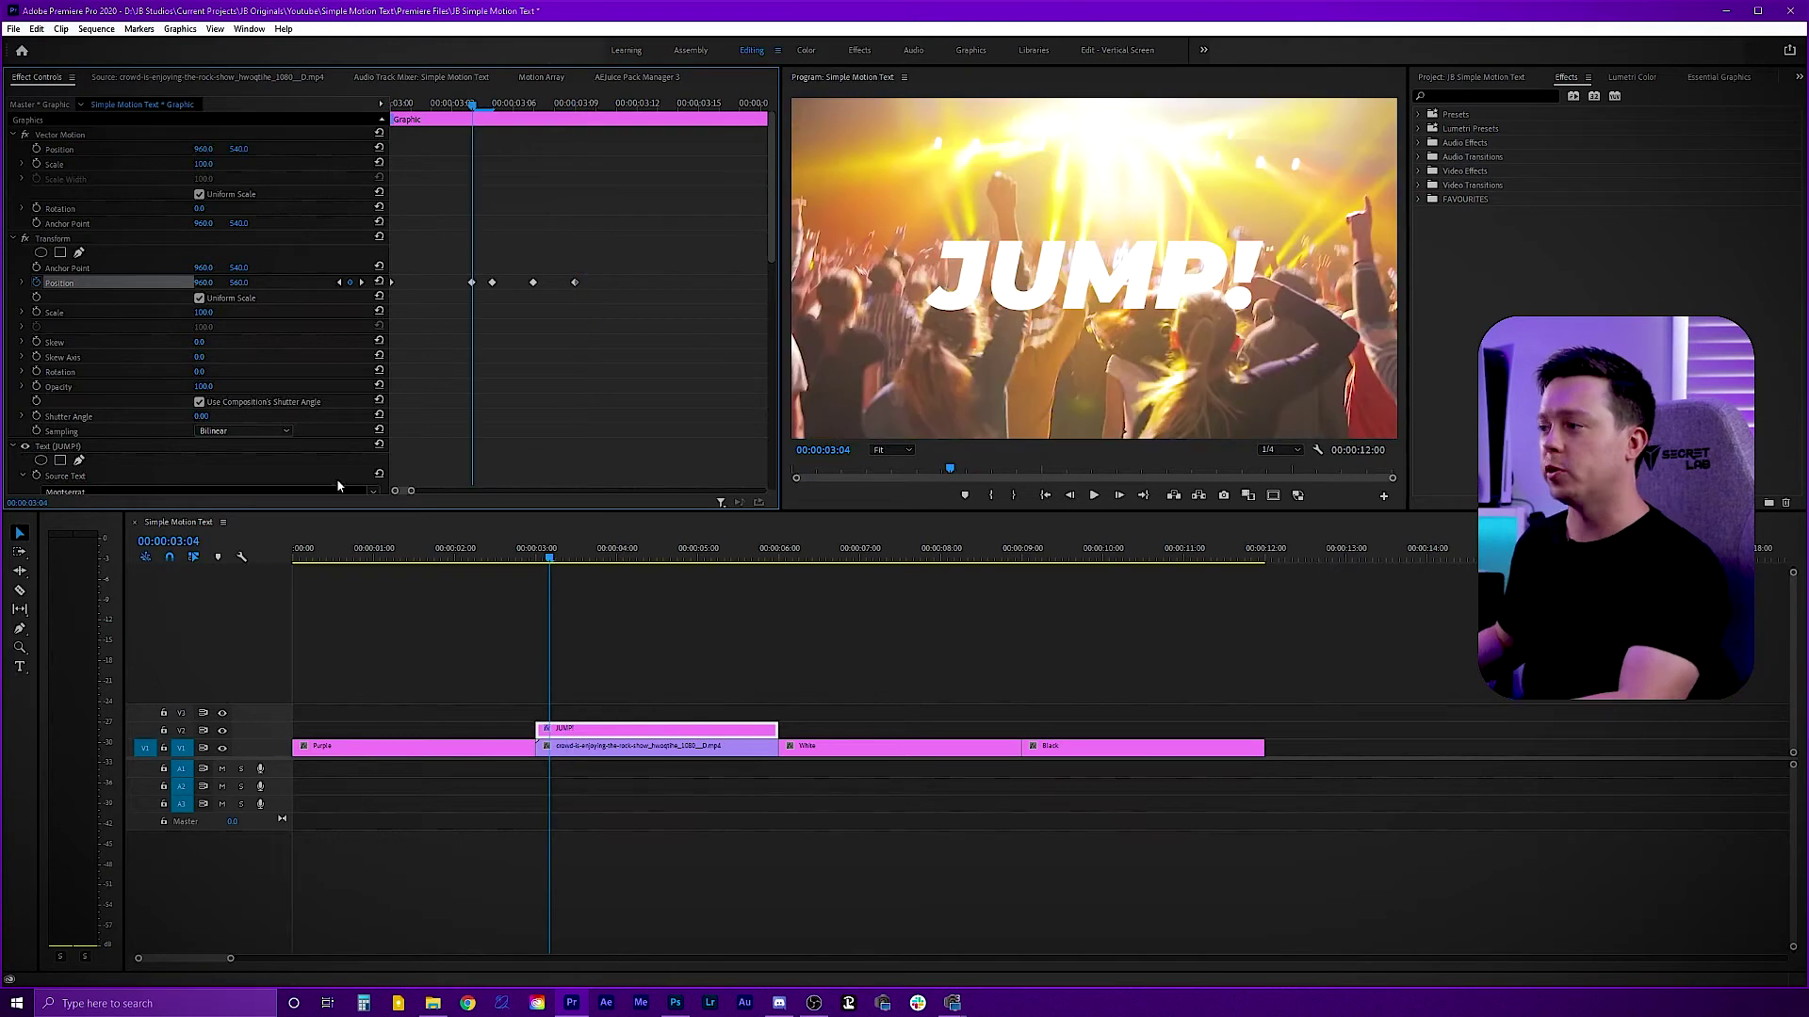
pyautogui.click(243, 282)
pyautogui.write('600')
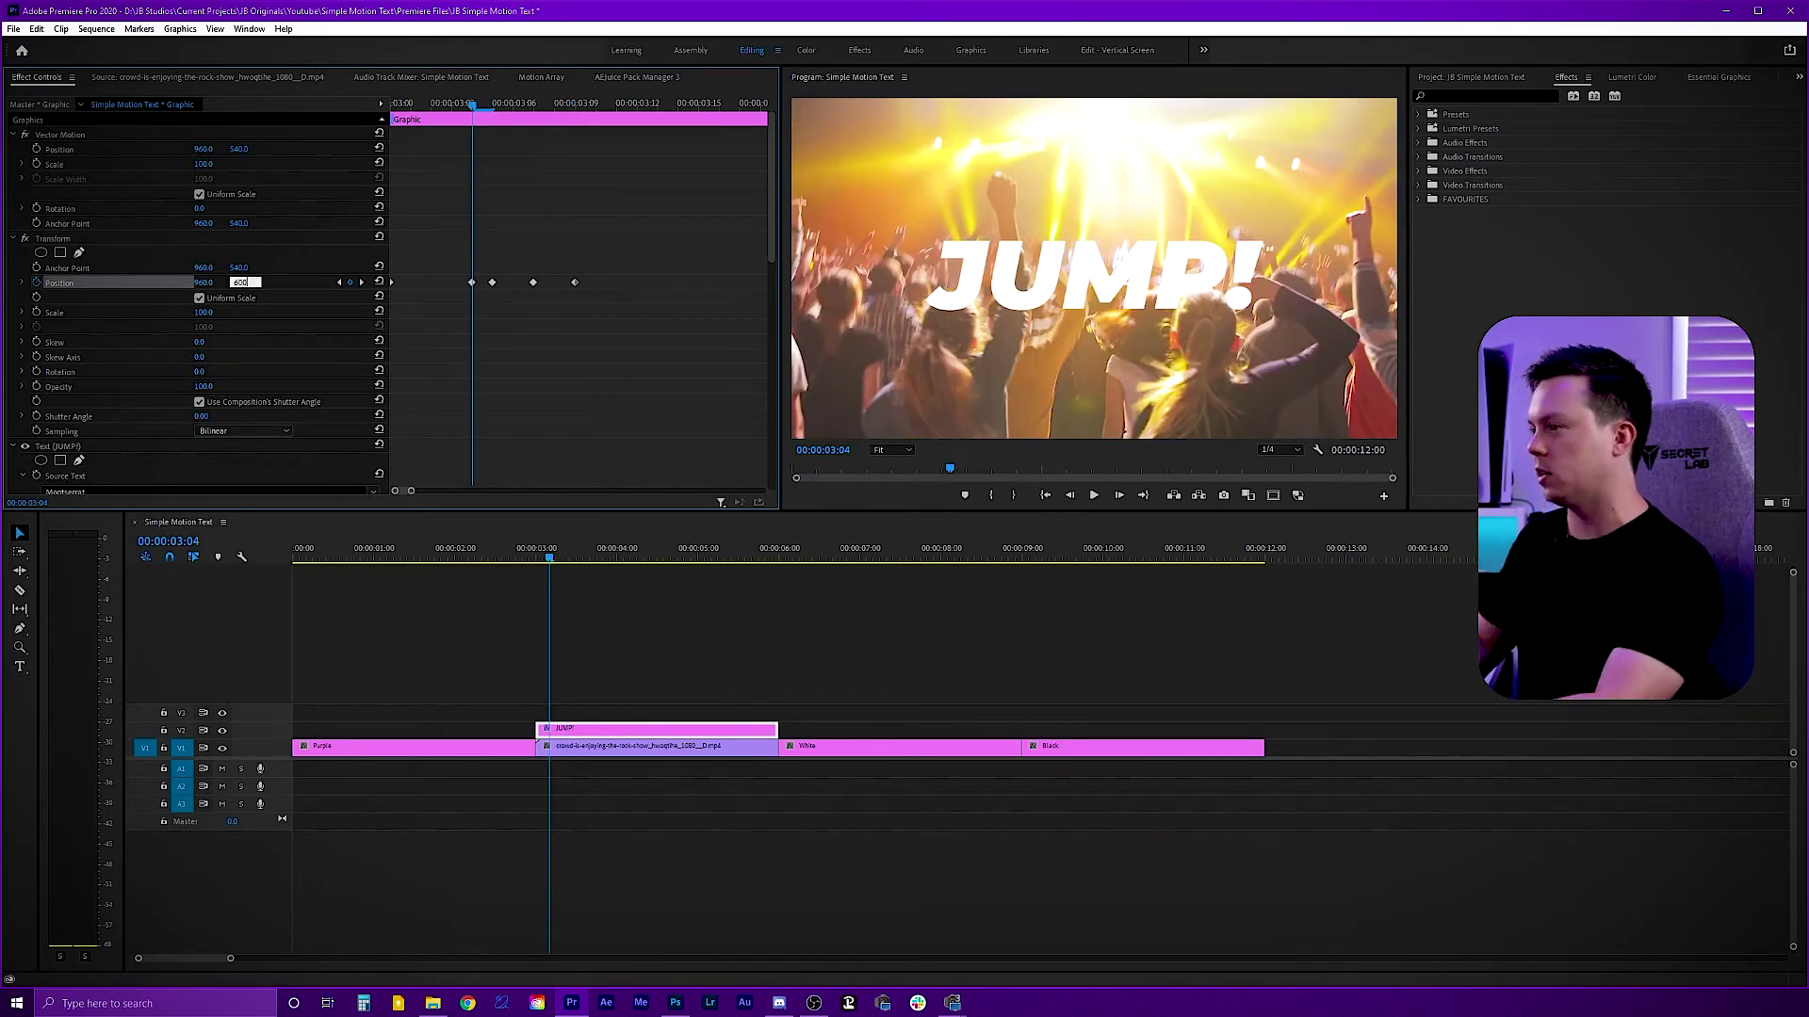
pyautogui.press('Return')
pyautogui.click(542, 103)
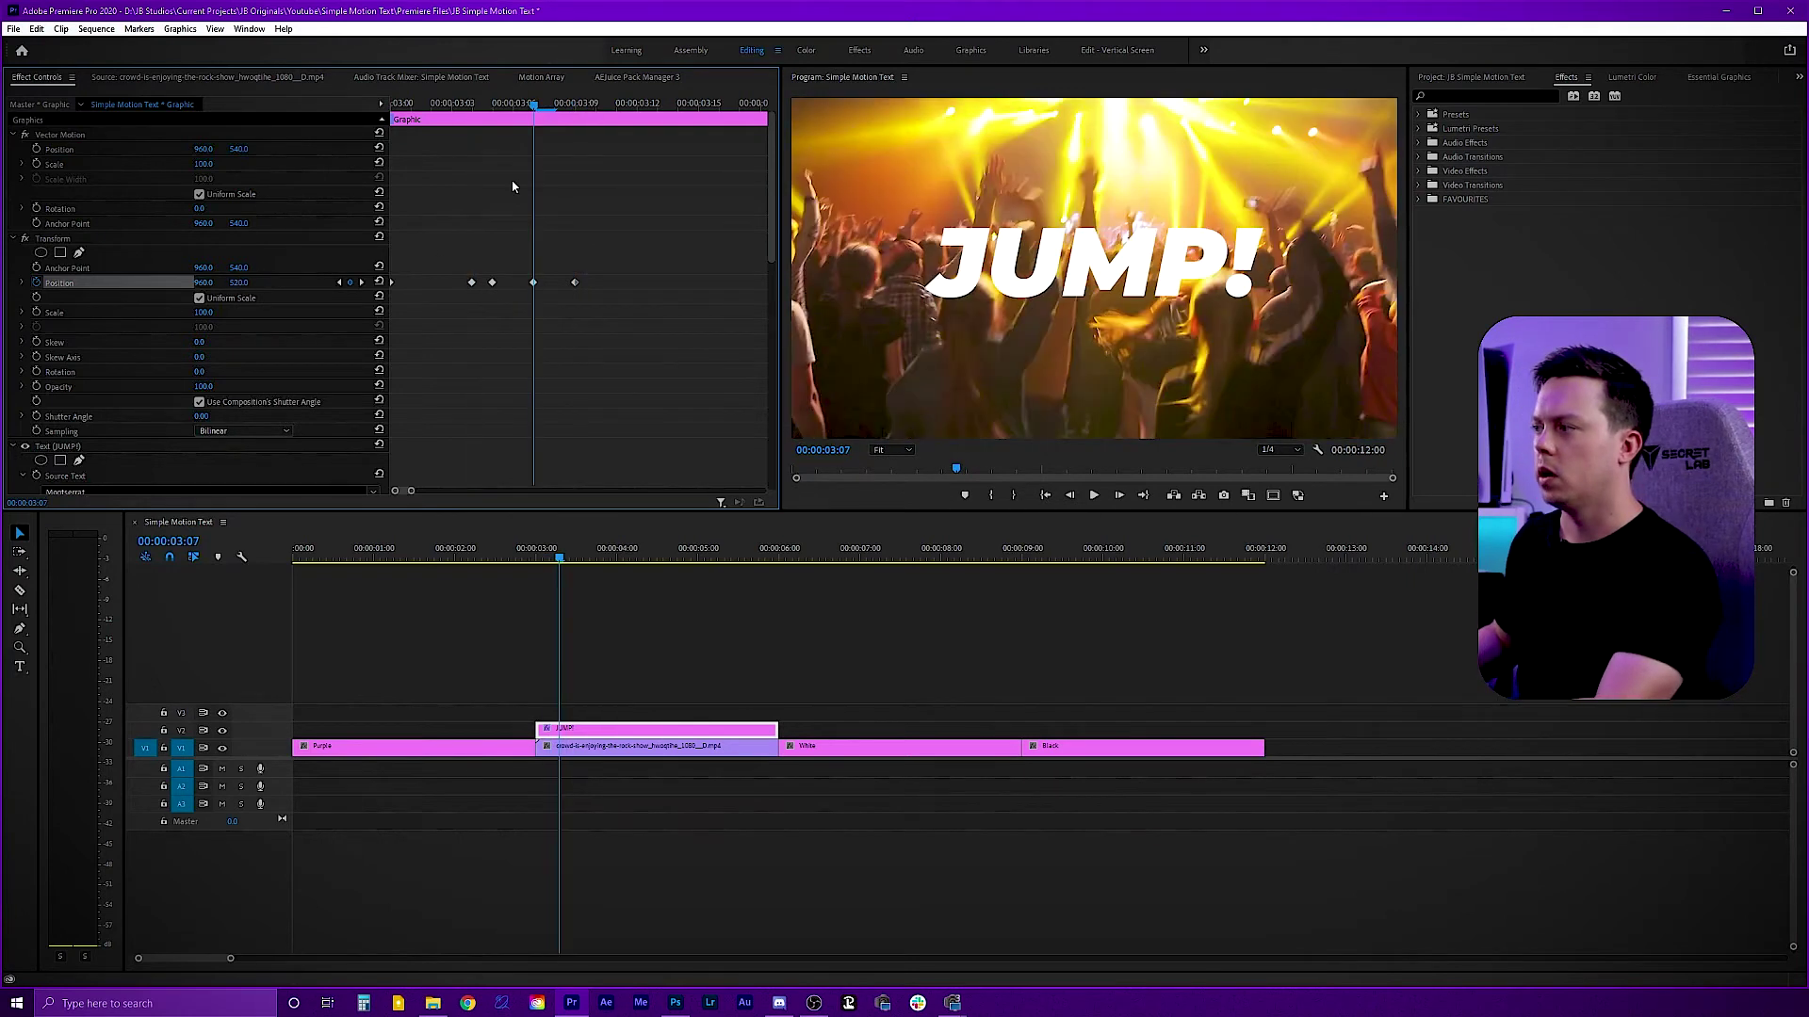
pyautogui.click(237, 283)
pyautogui.write('500')
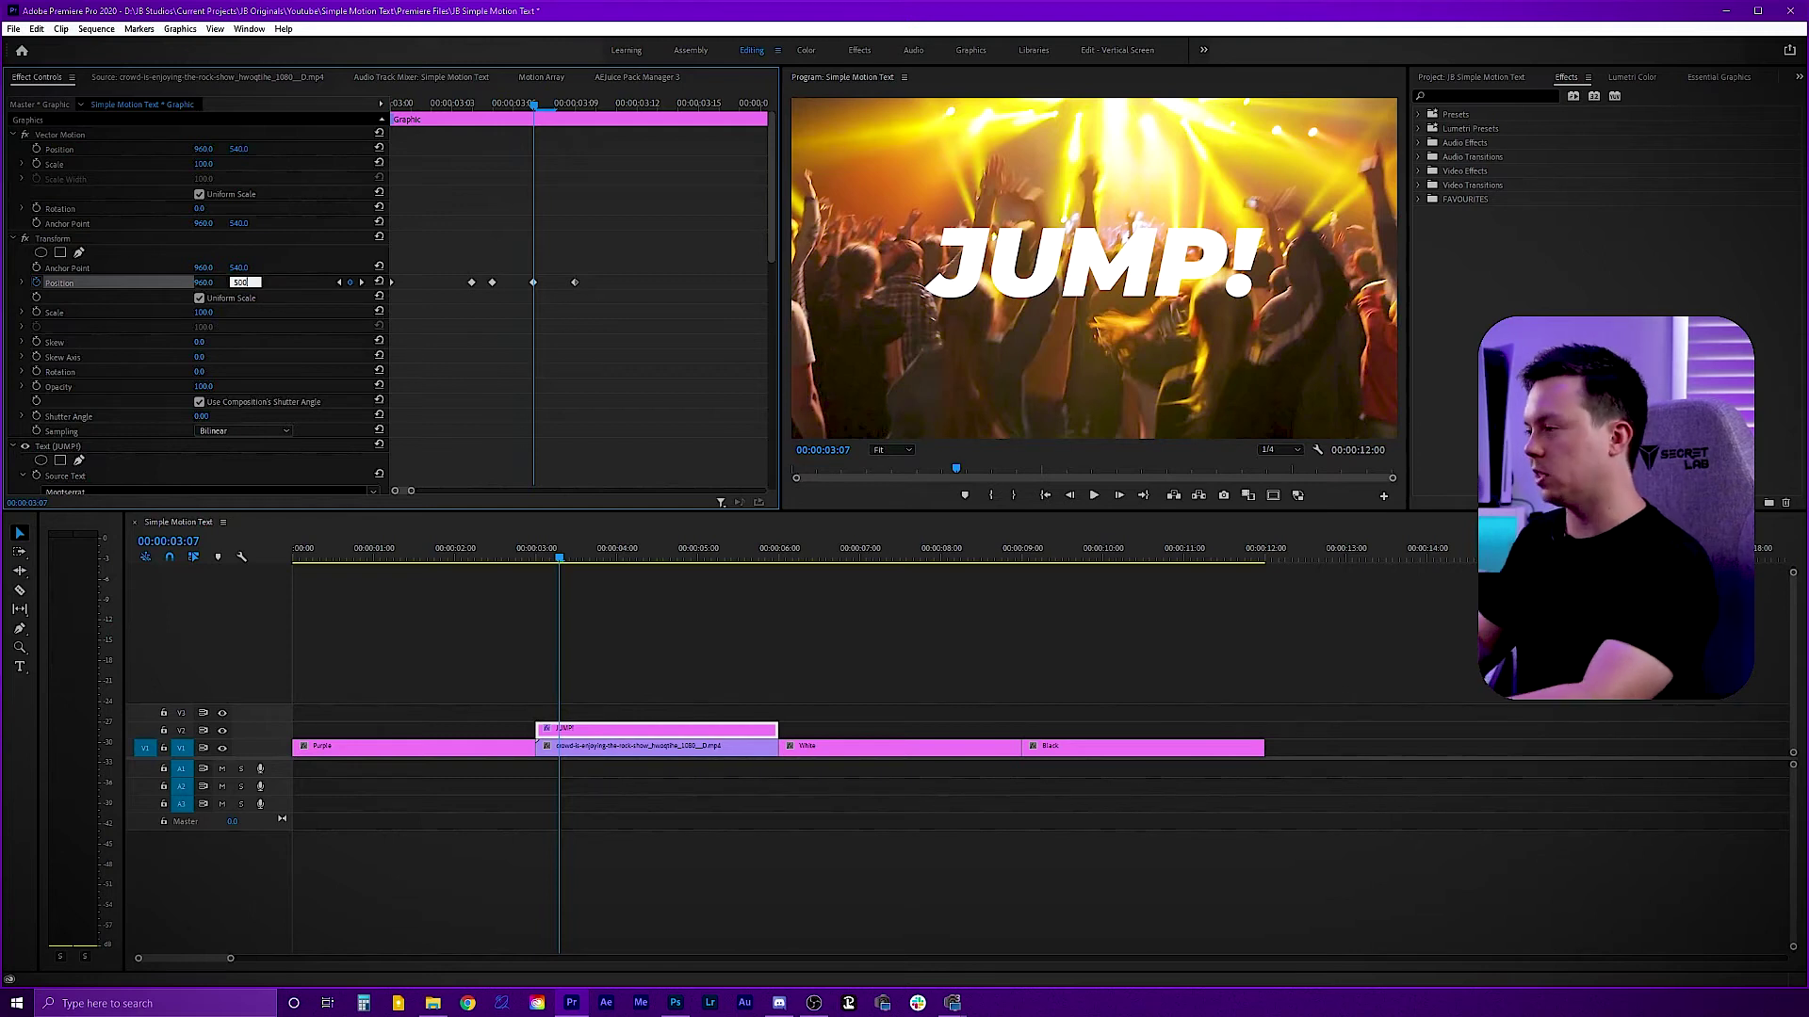
pyautogui.press('Return')
# Play and scrub the JUMP! clip from its start to examine the exaggerated bounce across all Position keyframes
pyautogui.press('space')
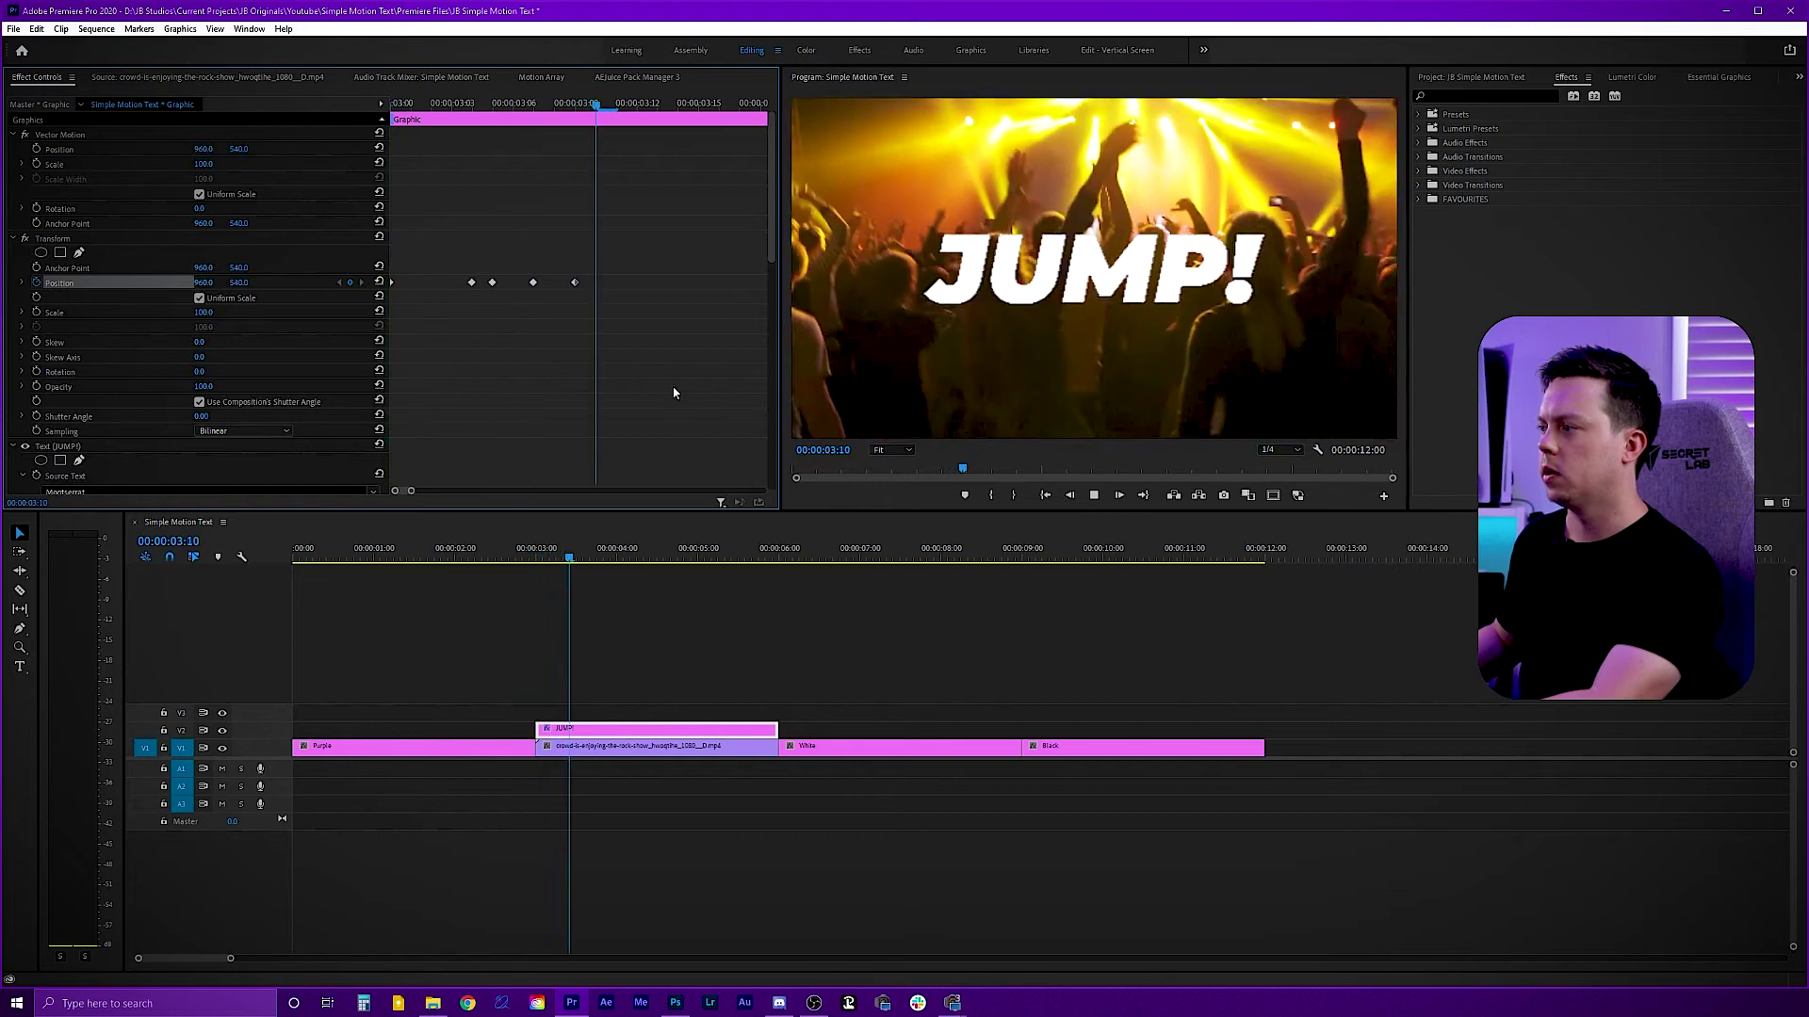
pyautogui.press('space')
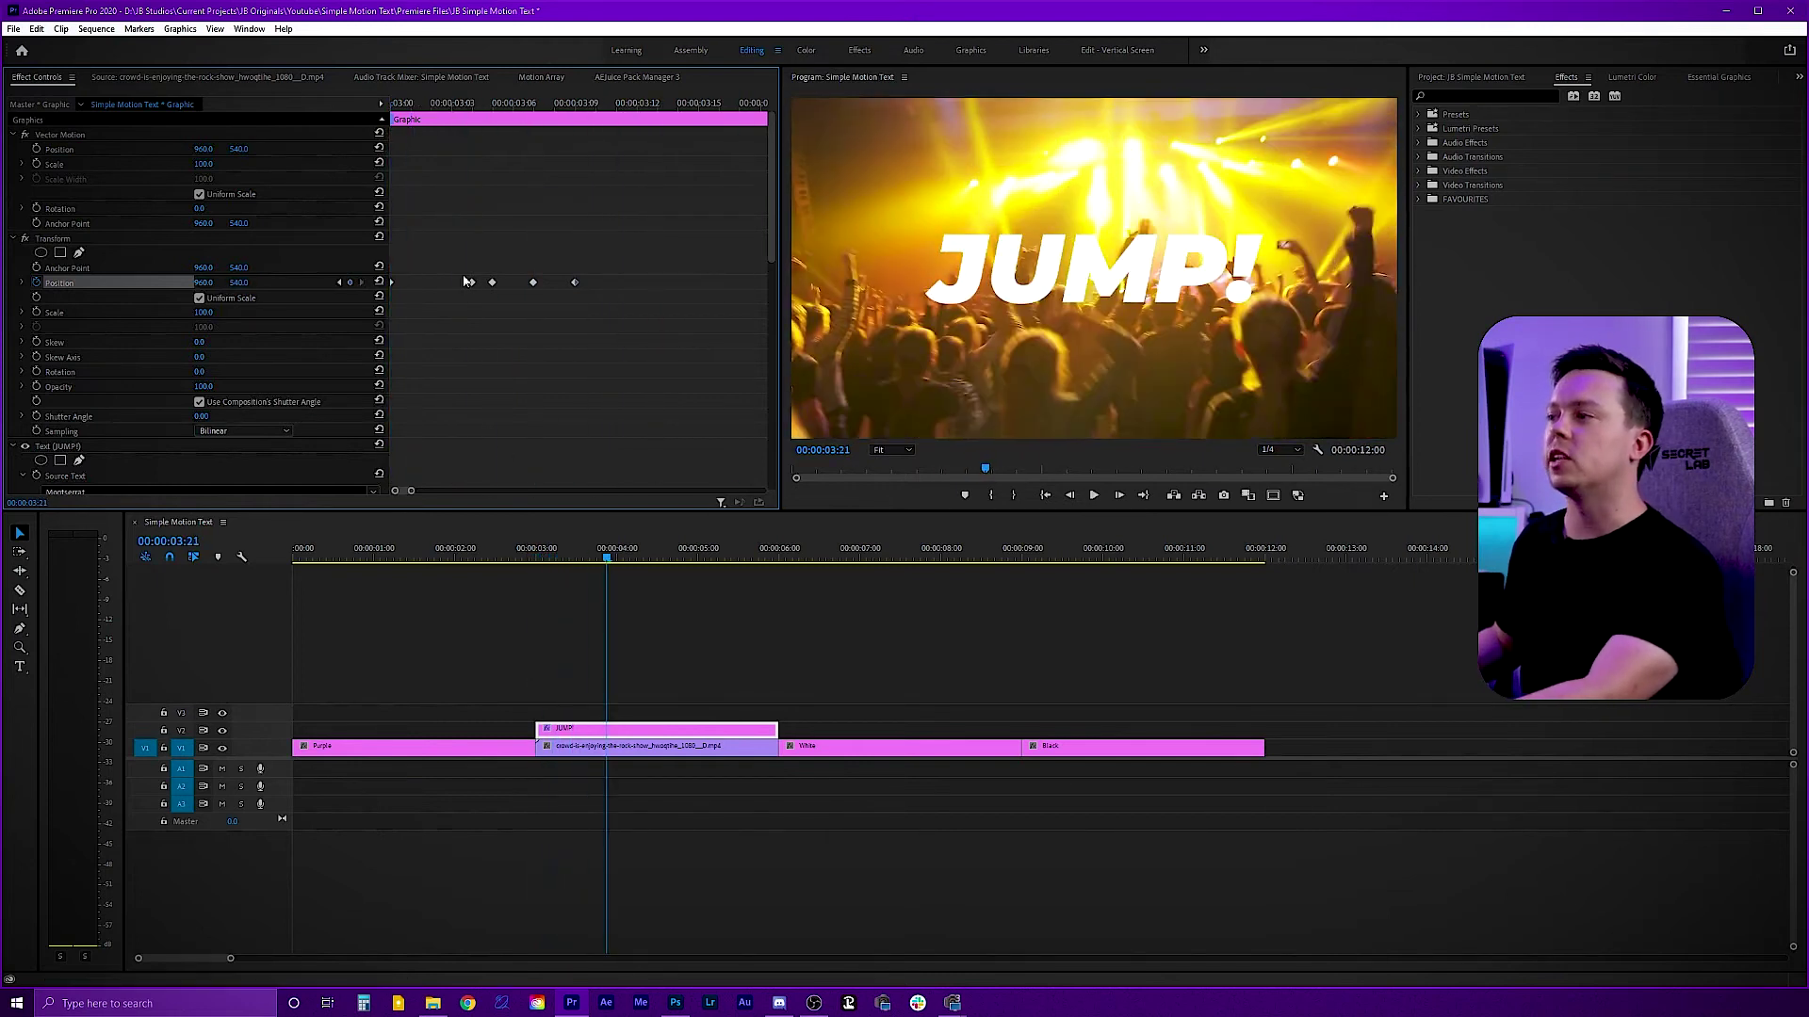
pyautogui.moveTo(450, 102); pyautogui.dragTo(302, 119)
pyautogui.press('space')
pyautogui.press('space')
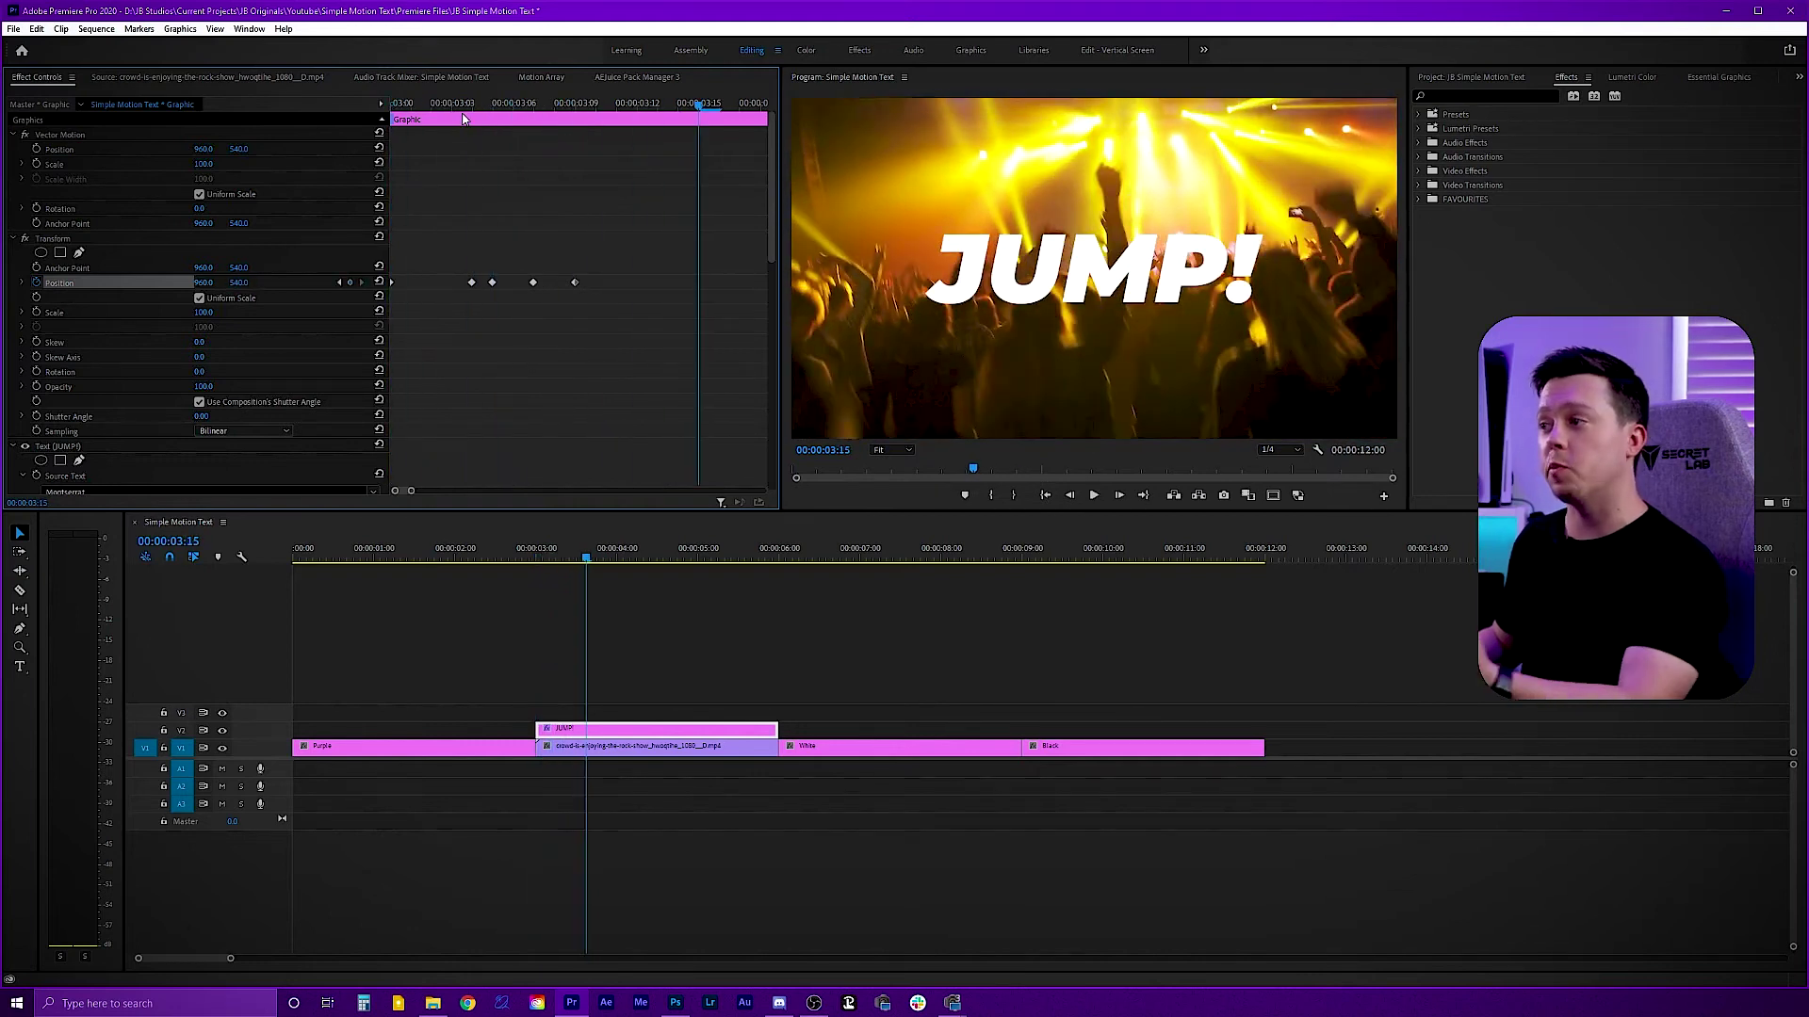
pyautogui.moveTo(452, 106); pyautogui.dragTo(591, 113)
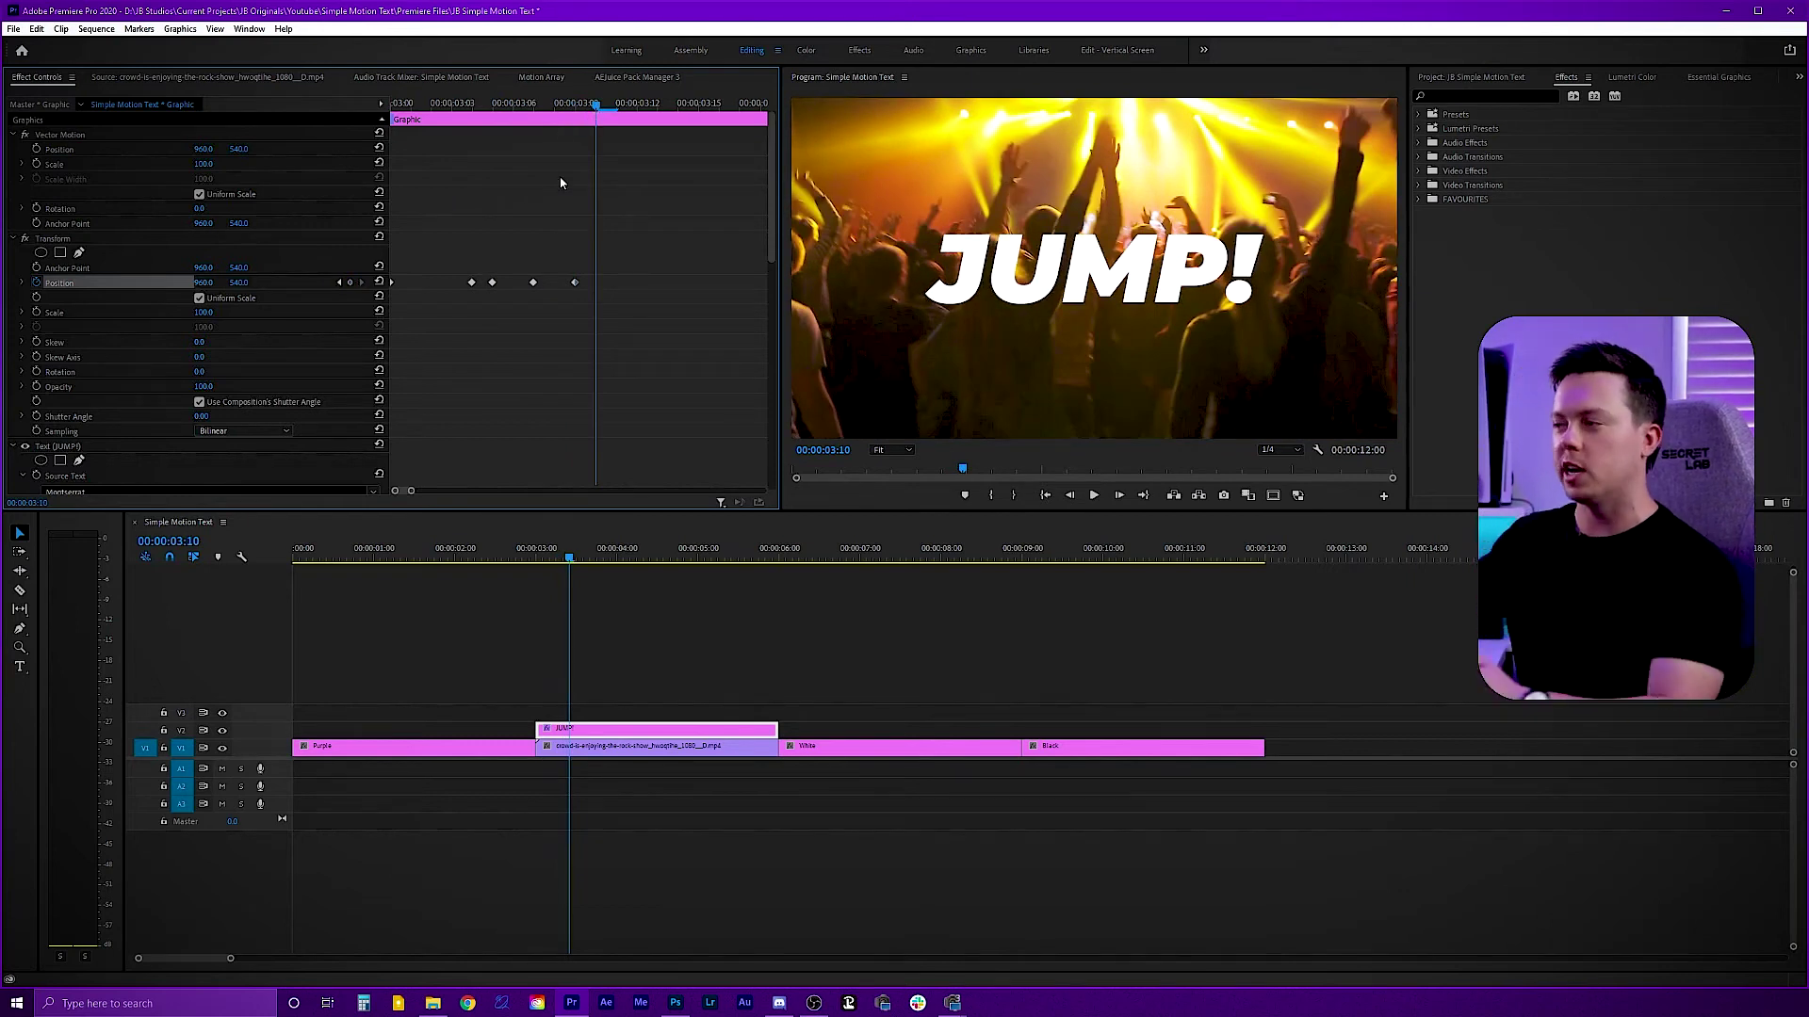
pyautogui.moveTo(466, 104); pyautogui.dragTo(585, 108)
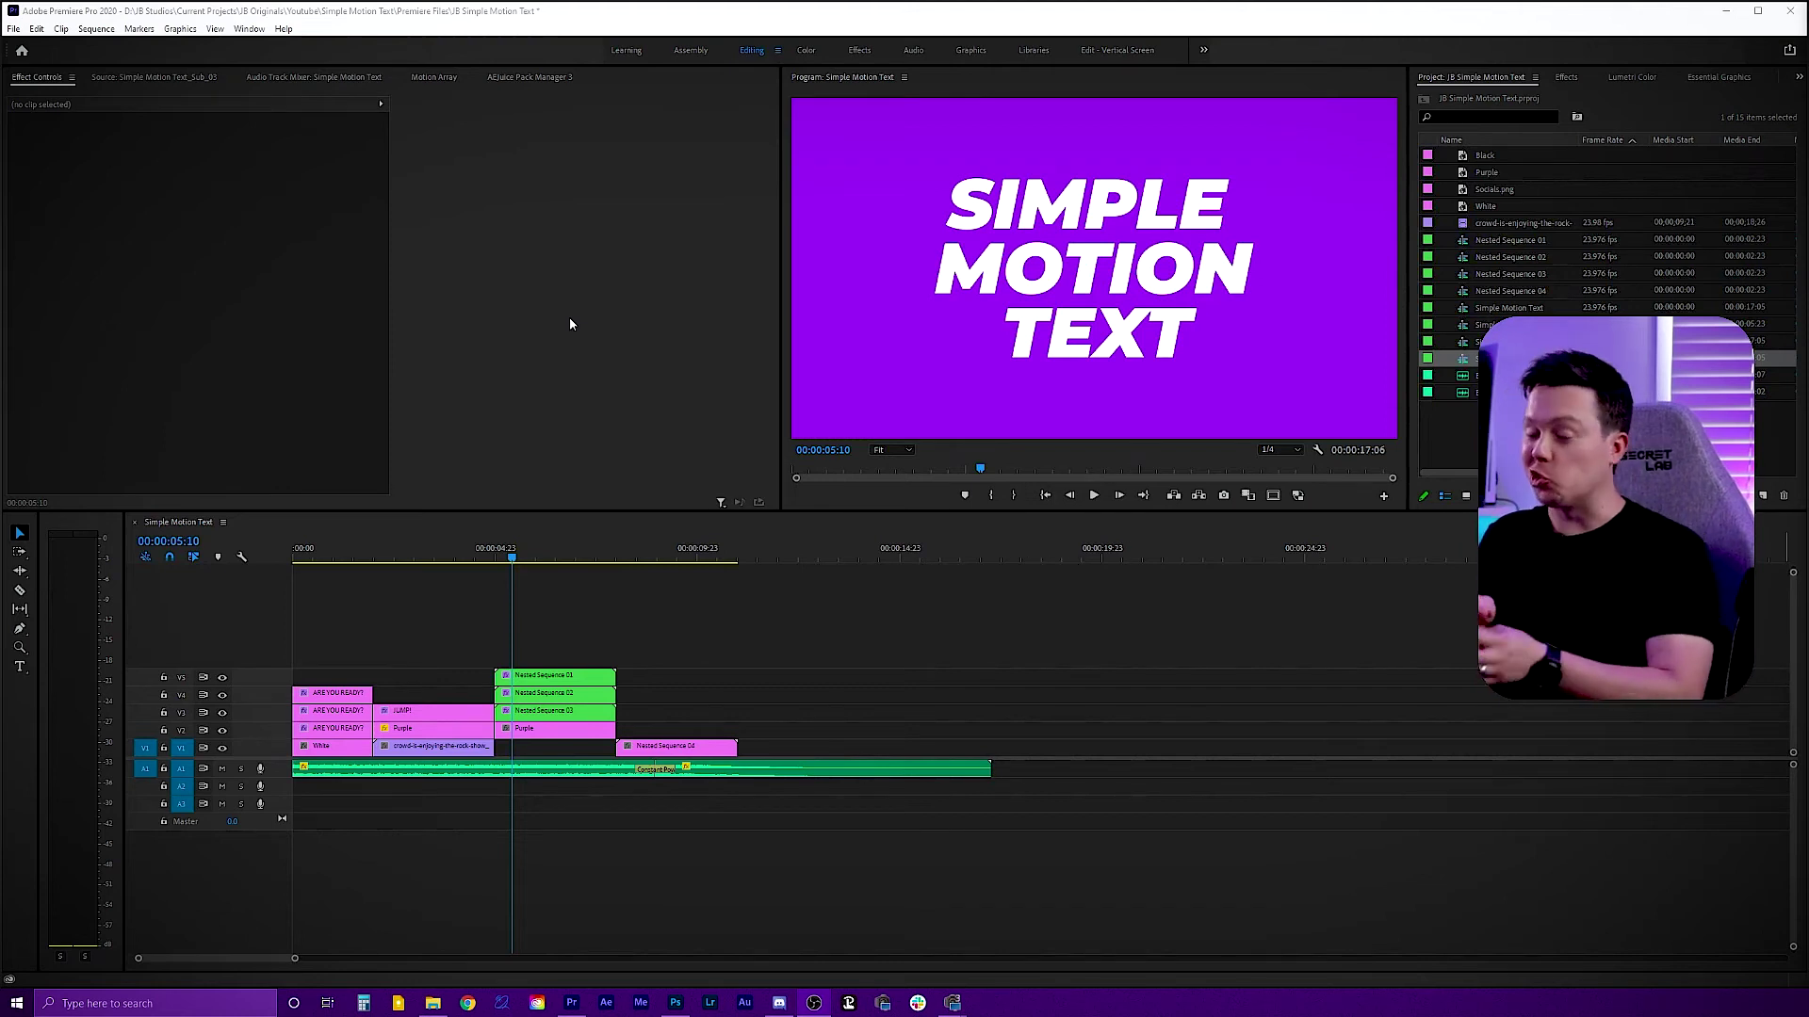
# Scrub the finished example sequence to examine how ARE YOU READY?, SIMPLE MOTION TEXT and JUMP! are animated
pyautogui.moveTo(515, 557); pyautogui.dragTo(226, 563)
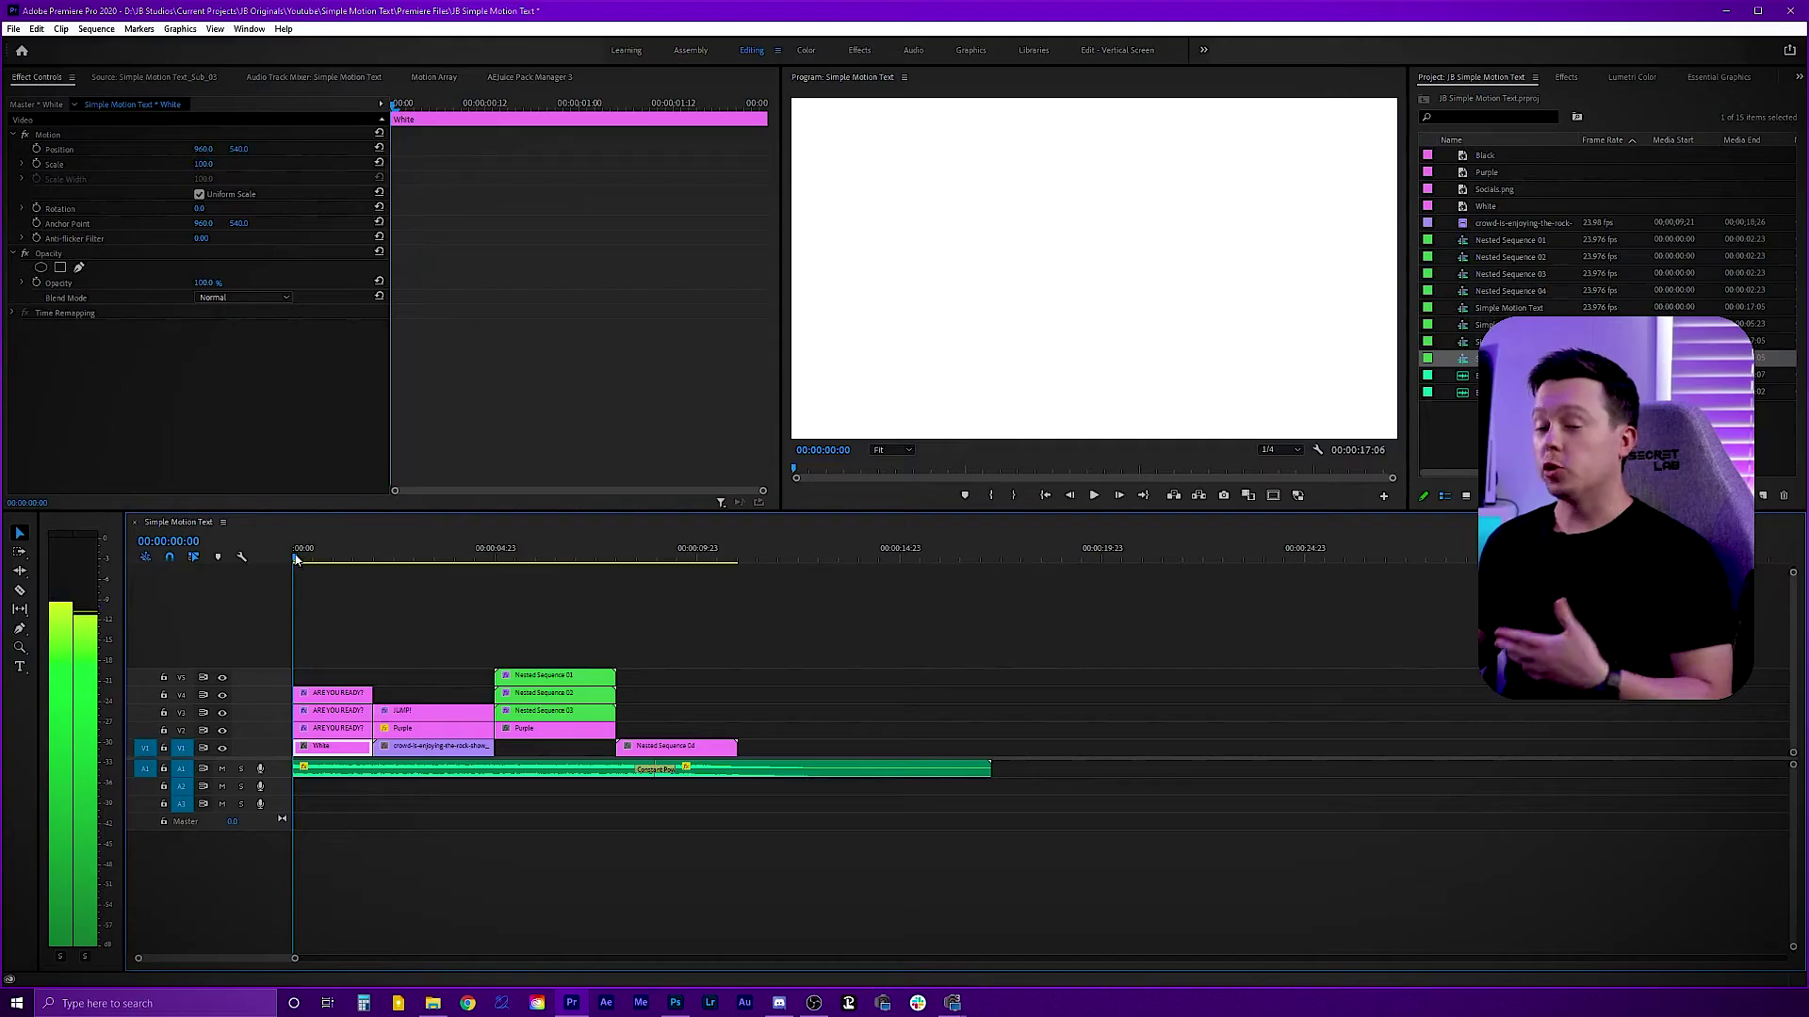
pyautogui.click(300, 558)
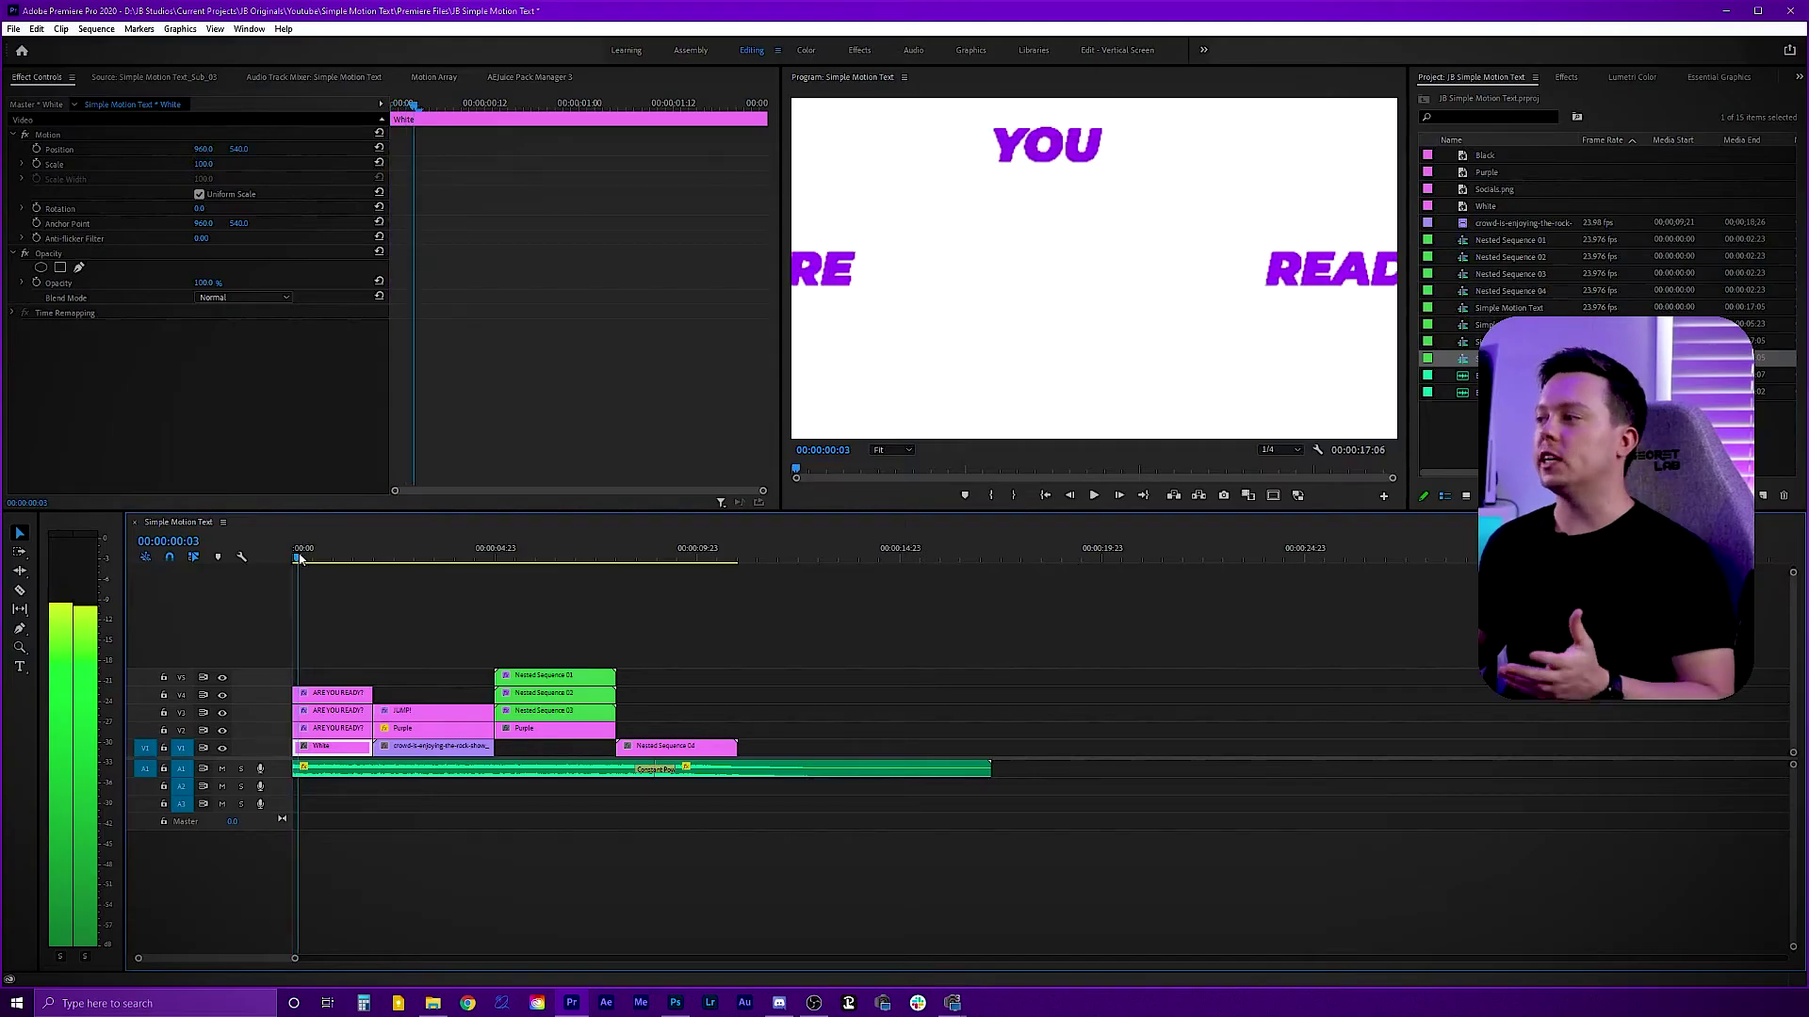
pyautogui.moveTo(300, 558); pyautogui.dragTo(302, 558)
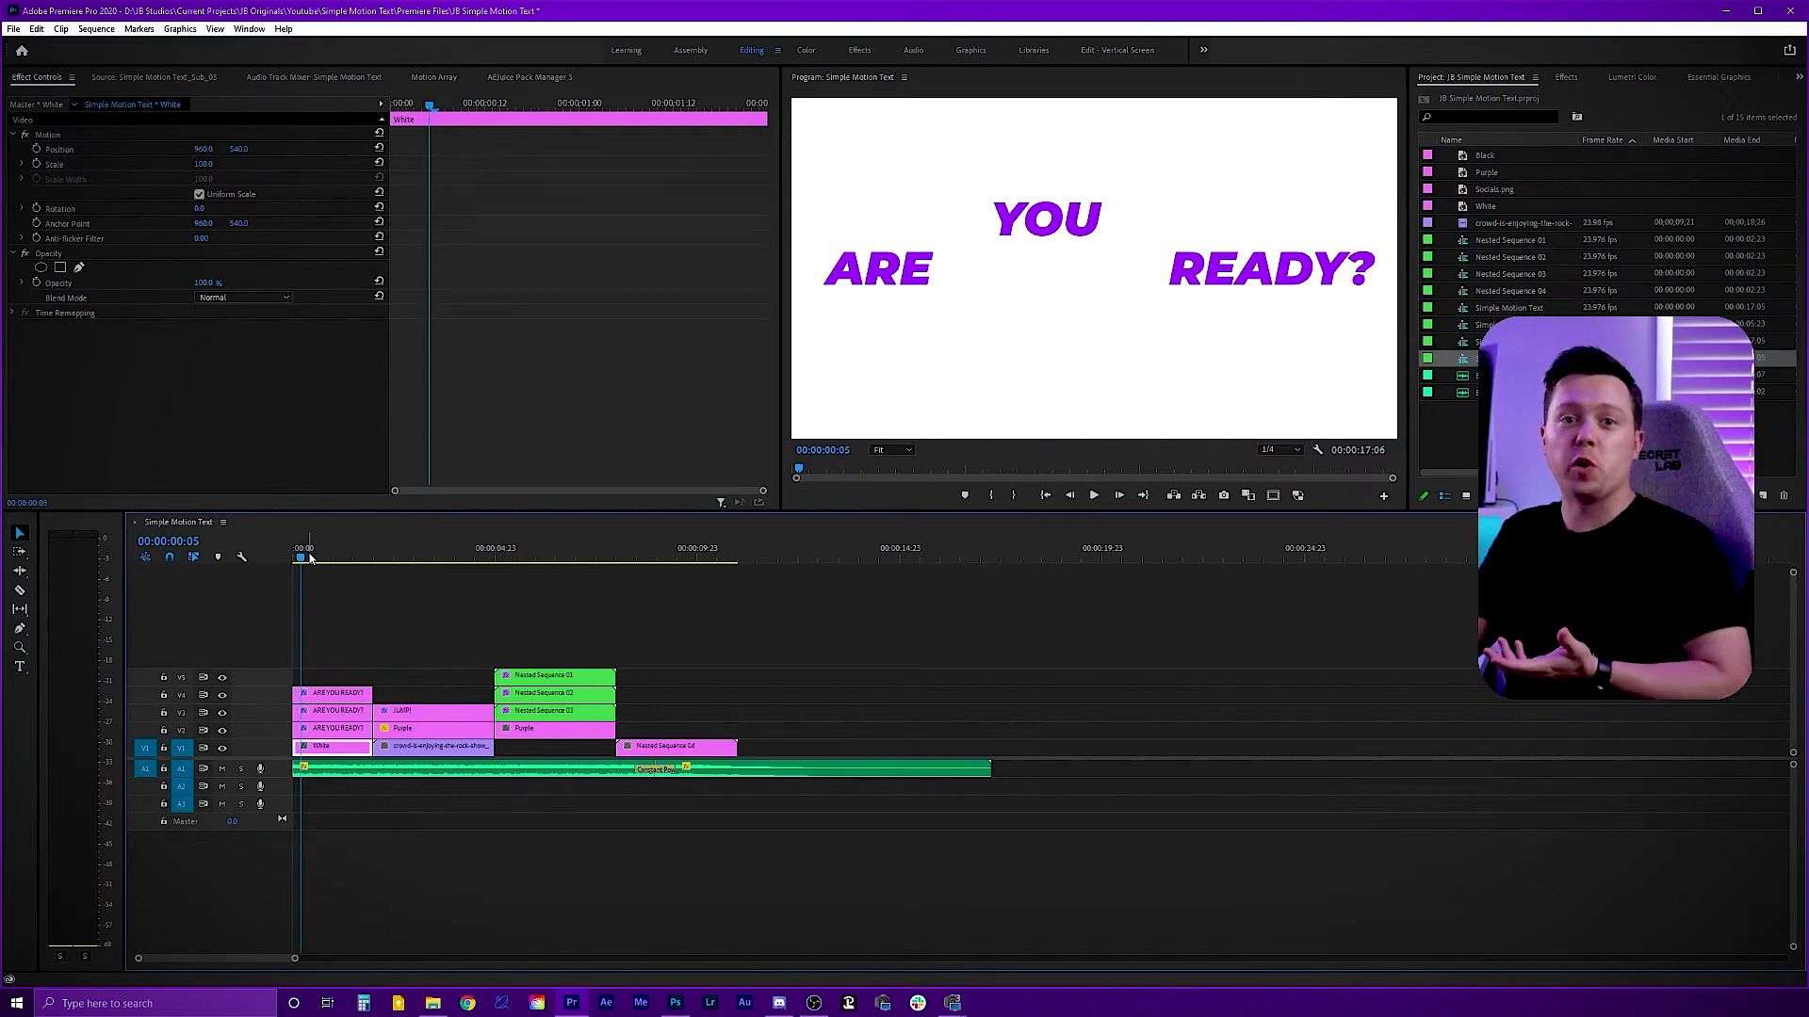
pyautogui.click(513, 557)
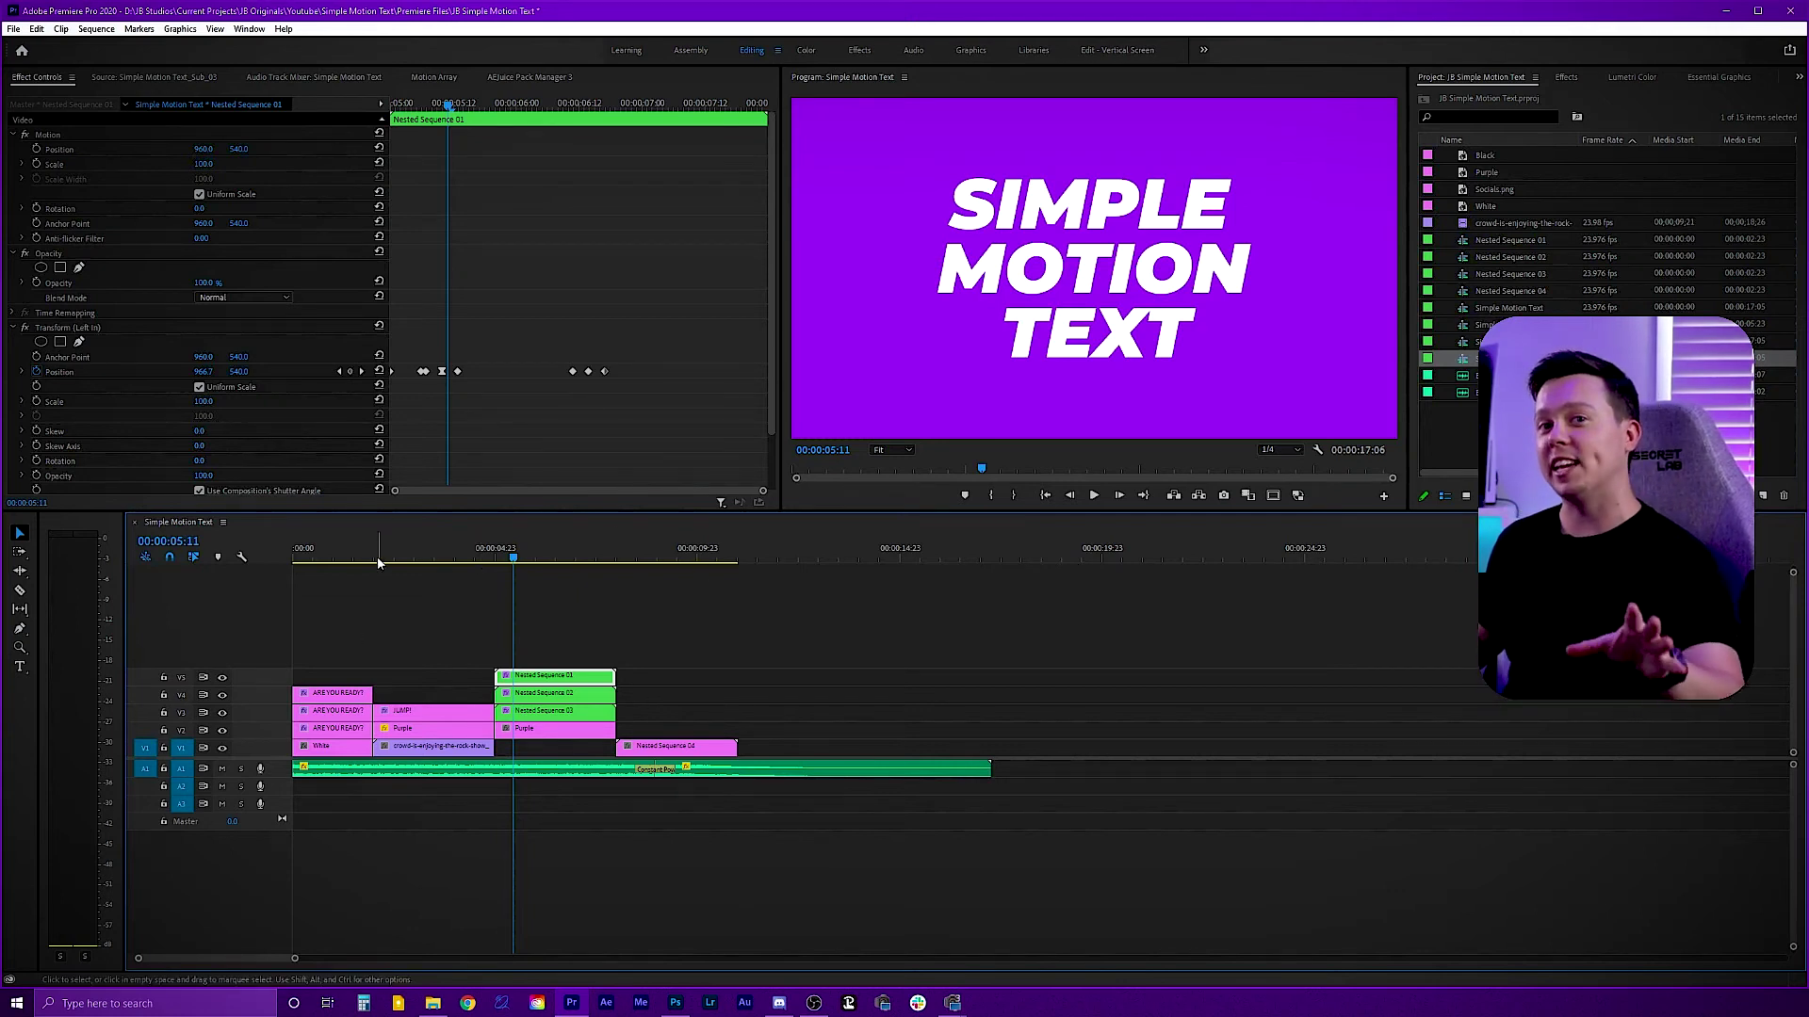
pyautogui.click(553, 563)
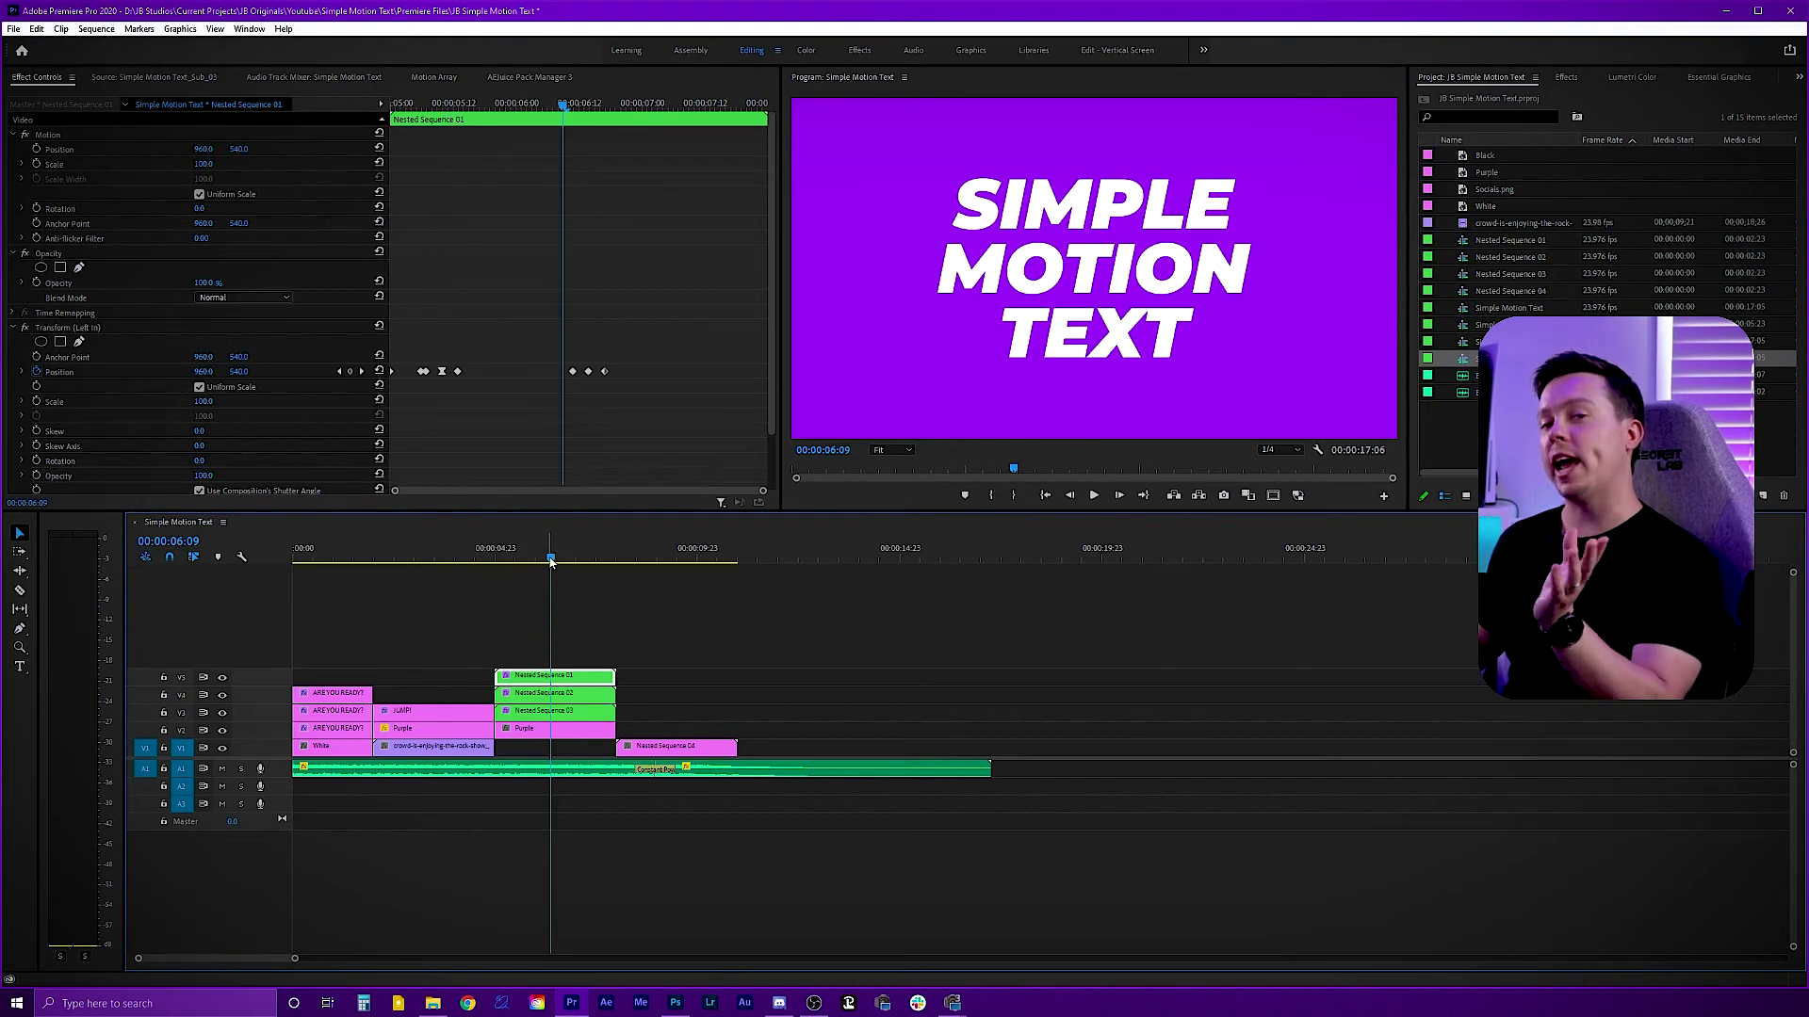
pyautogui.moveTo(552, 563); pyautogui.dragTo(554, 567)
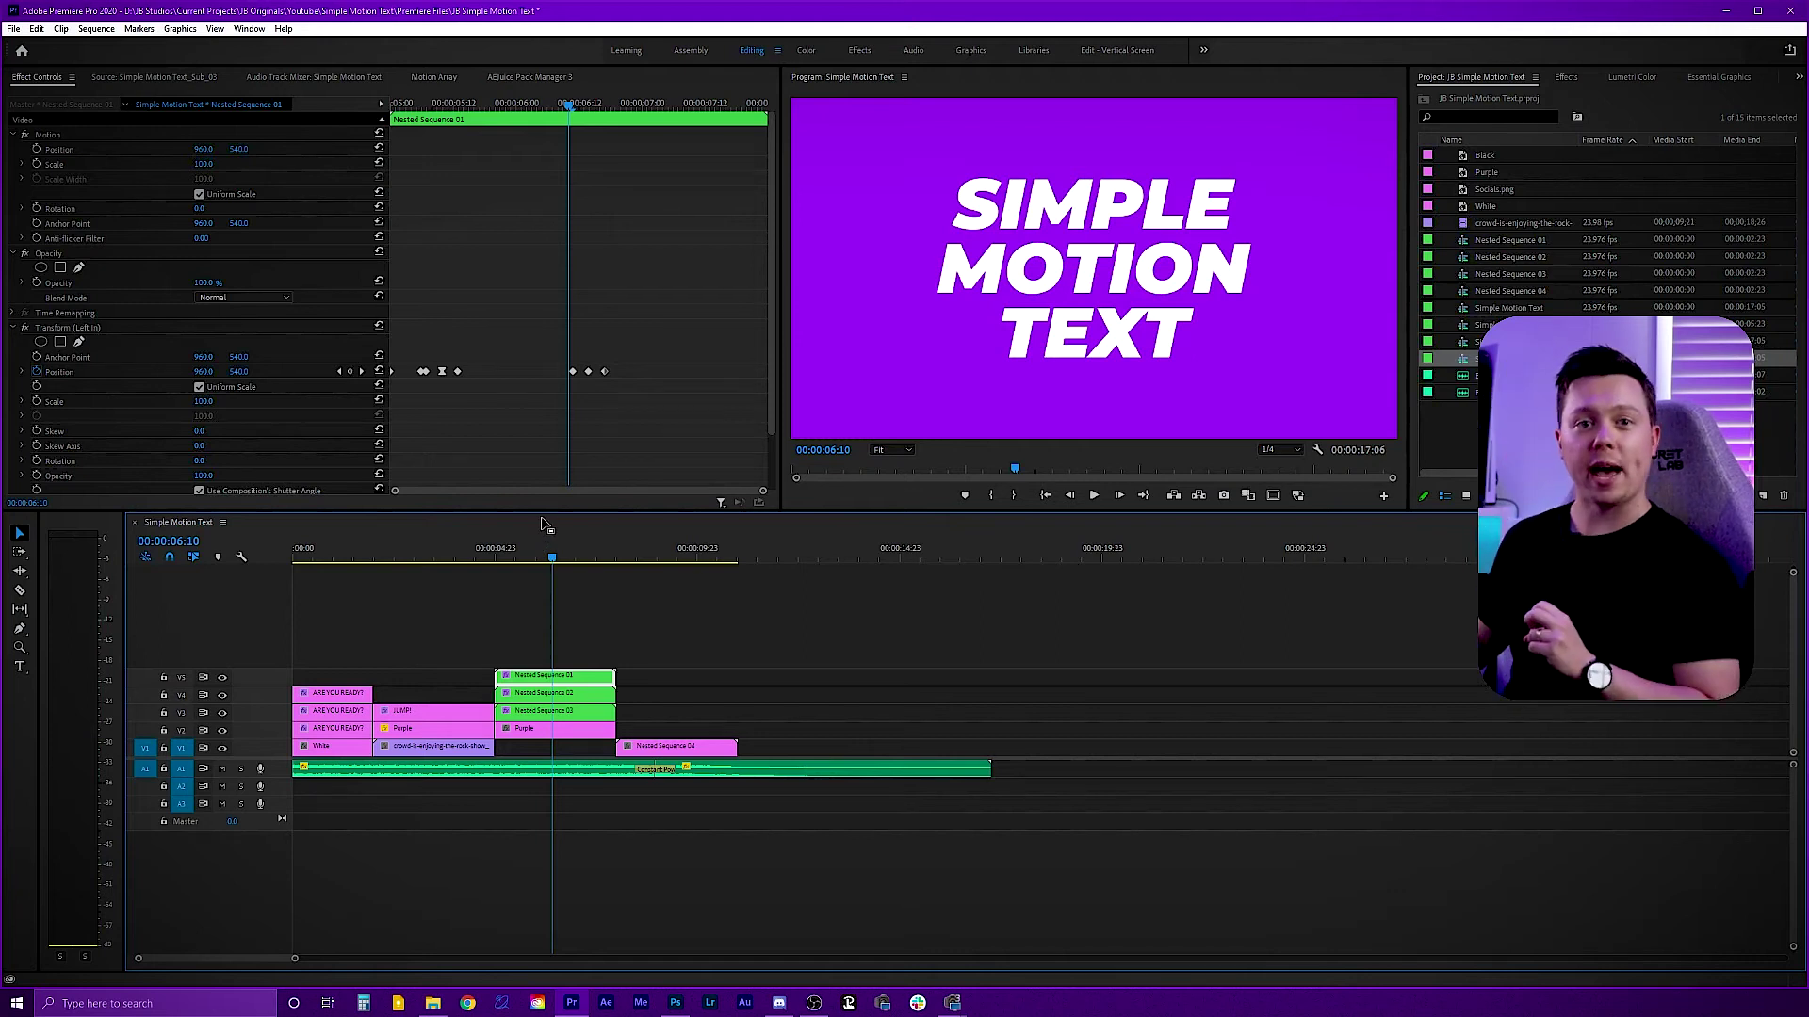
pyautogui.click(381, 552)
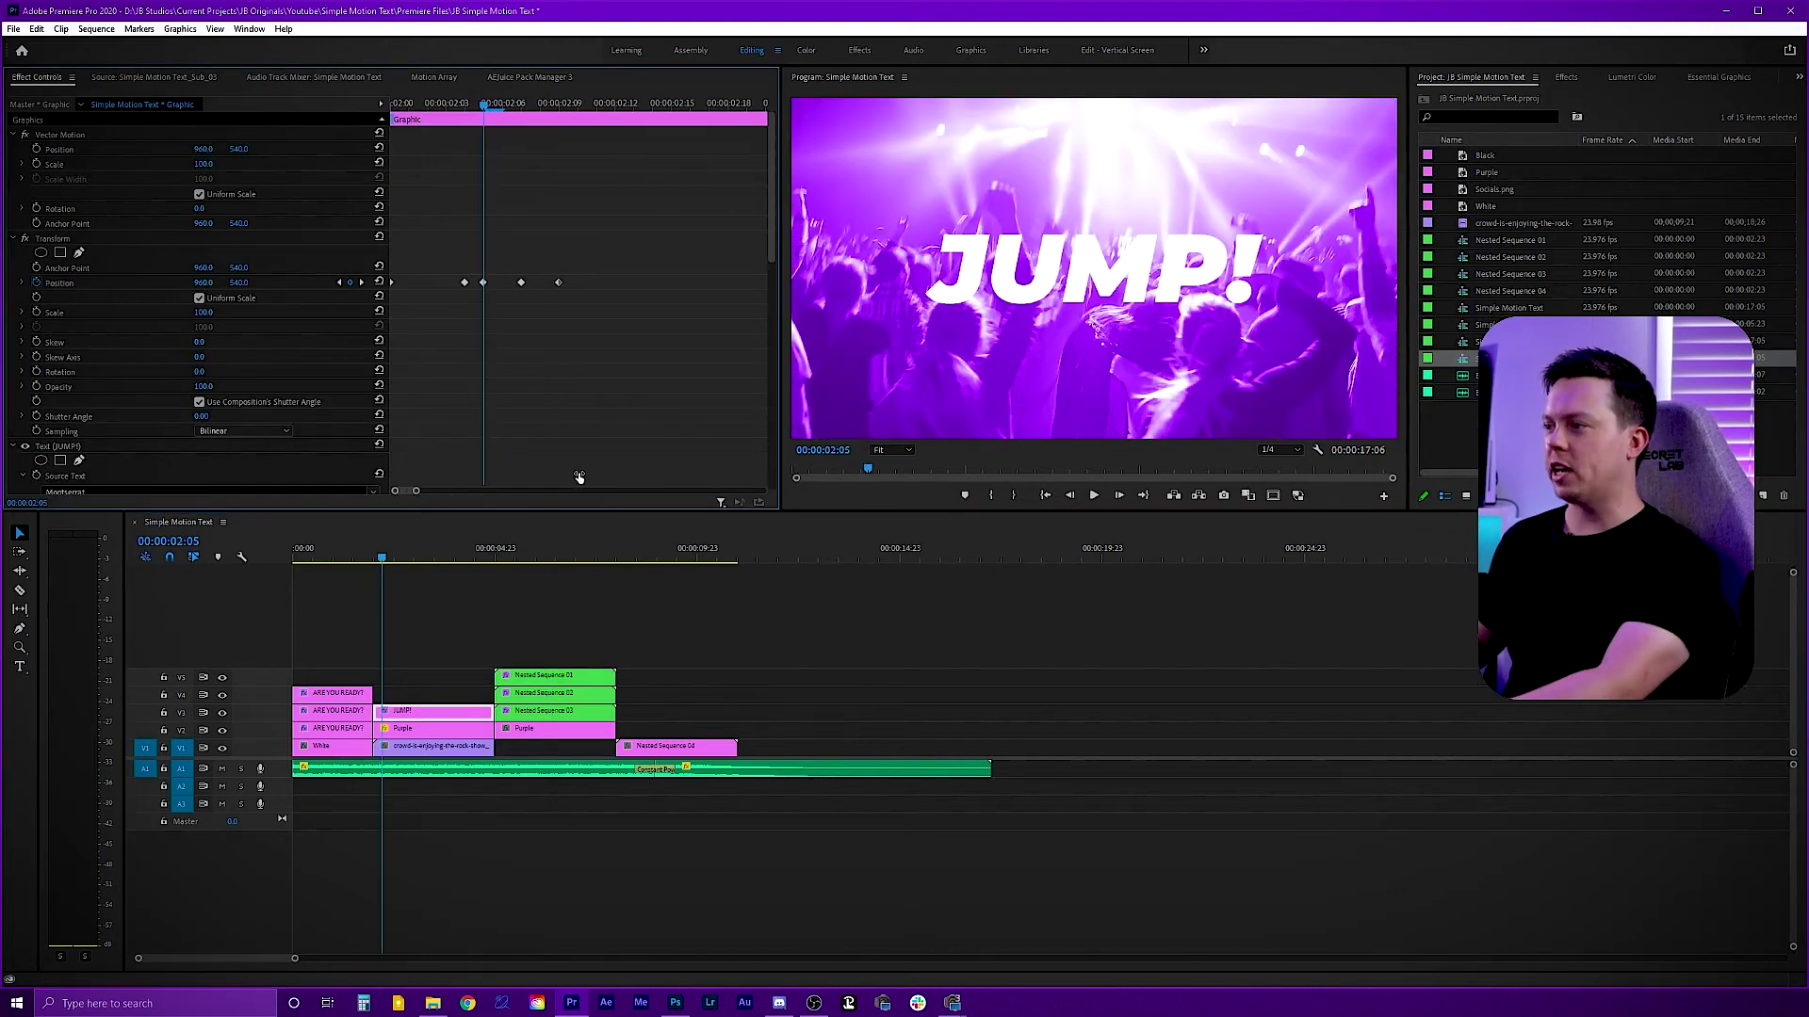
pyautogui.moveTo(488, 103); pyautogui.dragTo(562, 109)
# Play and scrub the nested SIMPLE MOTION TEXT section from about 00:00:05:01 to 00:00:07:06 to examine how its words move
pyautogui.click(556, 676)
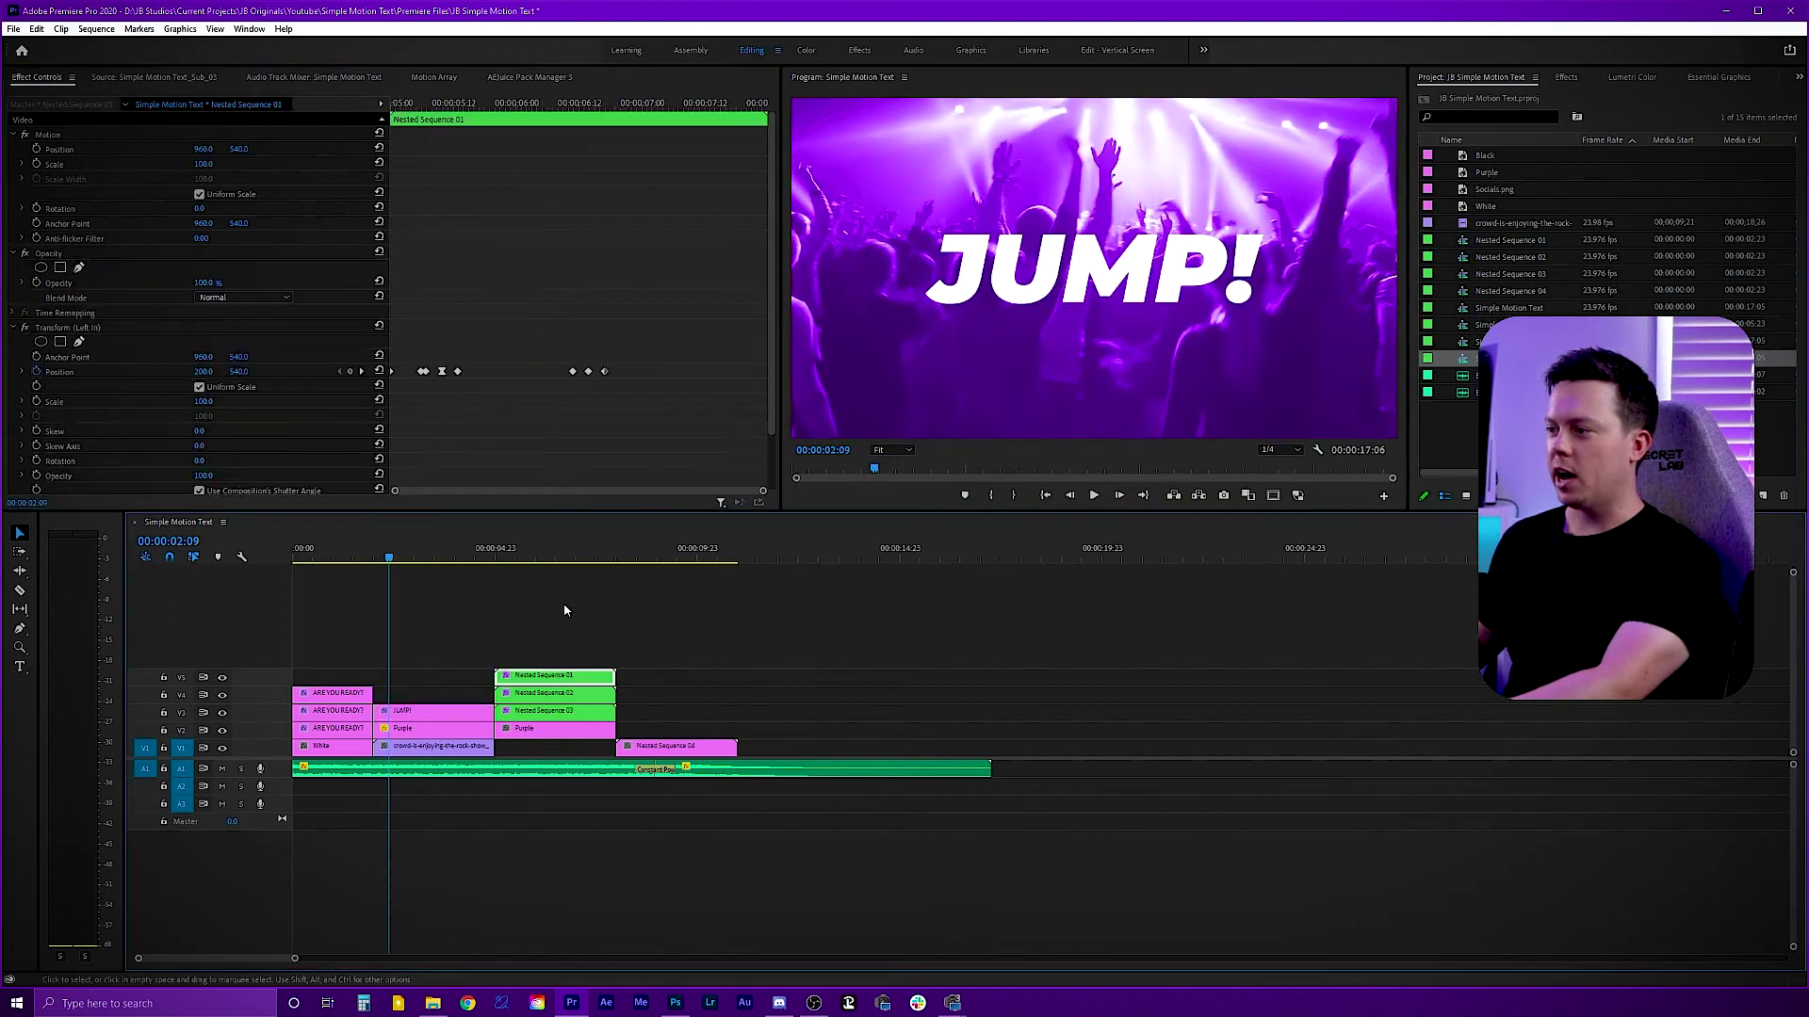
pyautogui.click(557, 547)
pyautogui.moveTo(558, 541); pyautogui.dragTo(520, 547)
pyautogui.press('space')
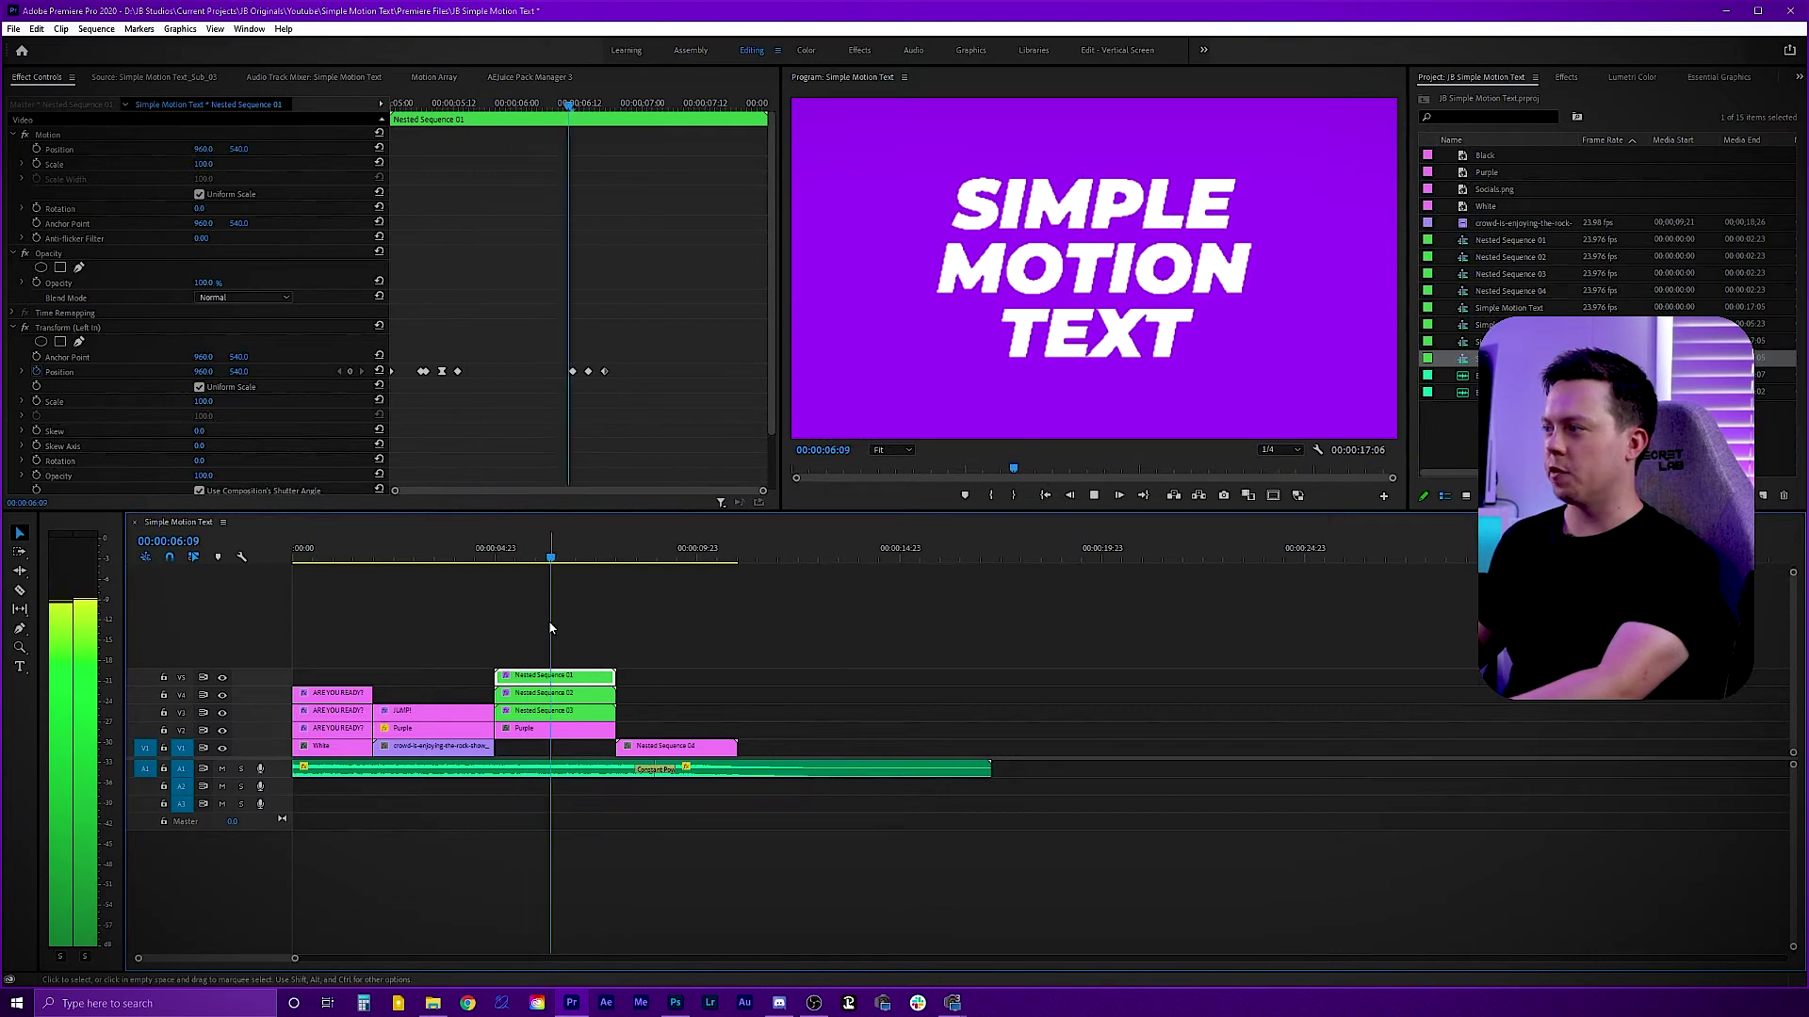
pyautogui.press('space')
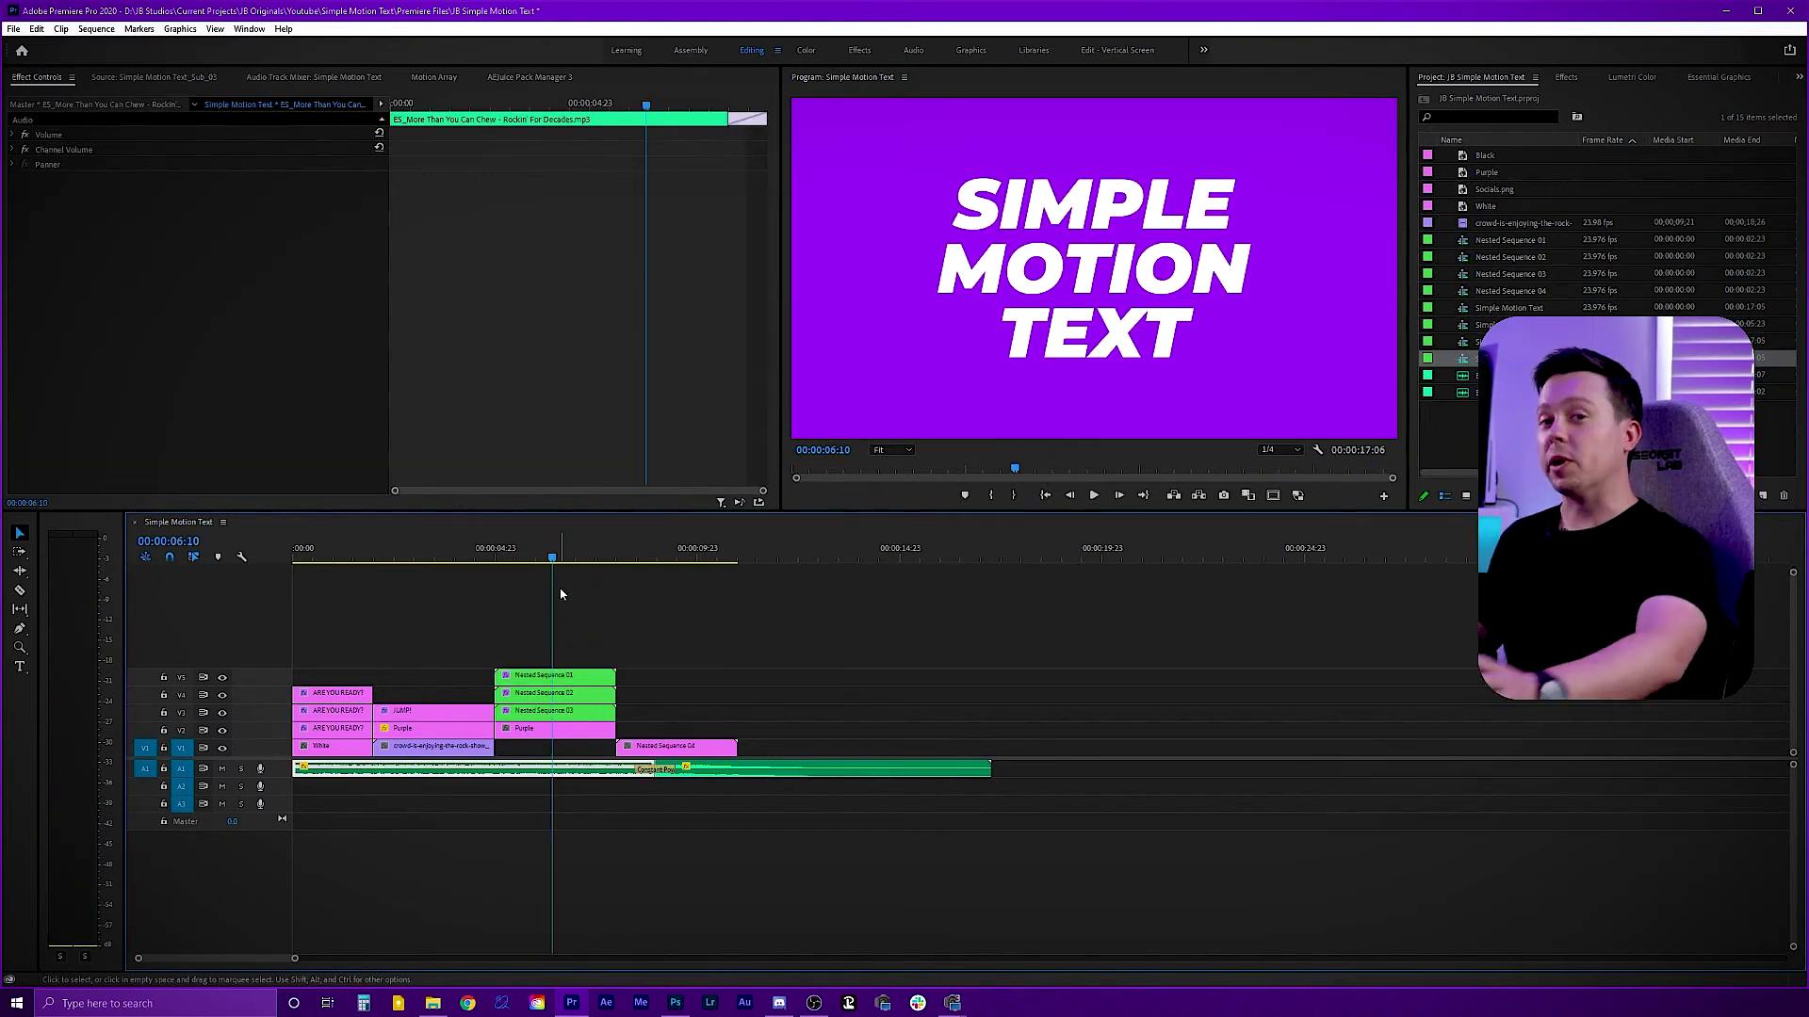
pyautogui.click(500, 560)
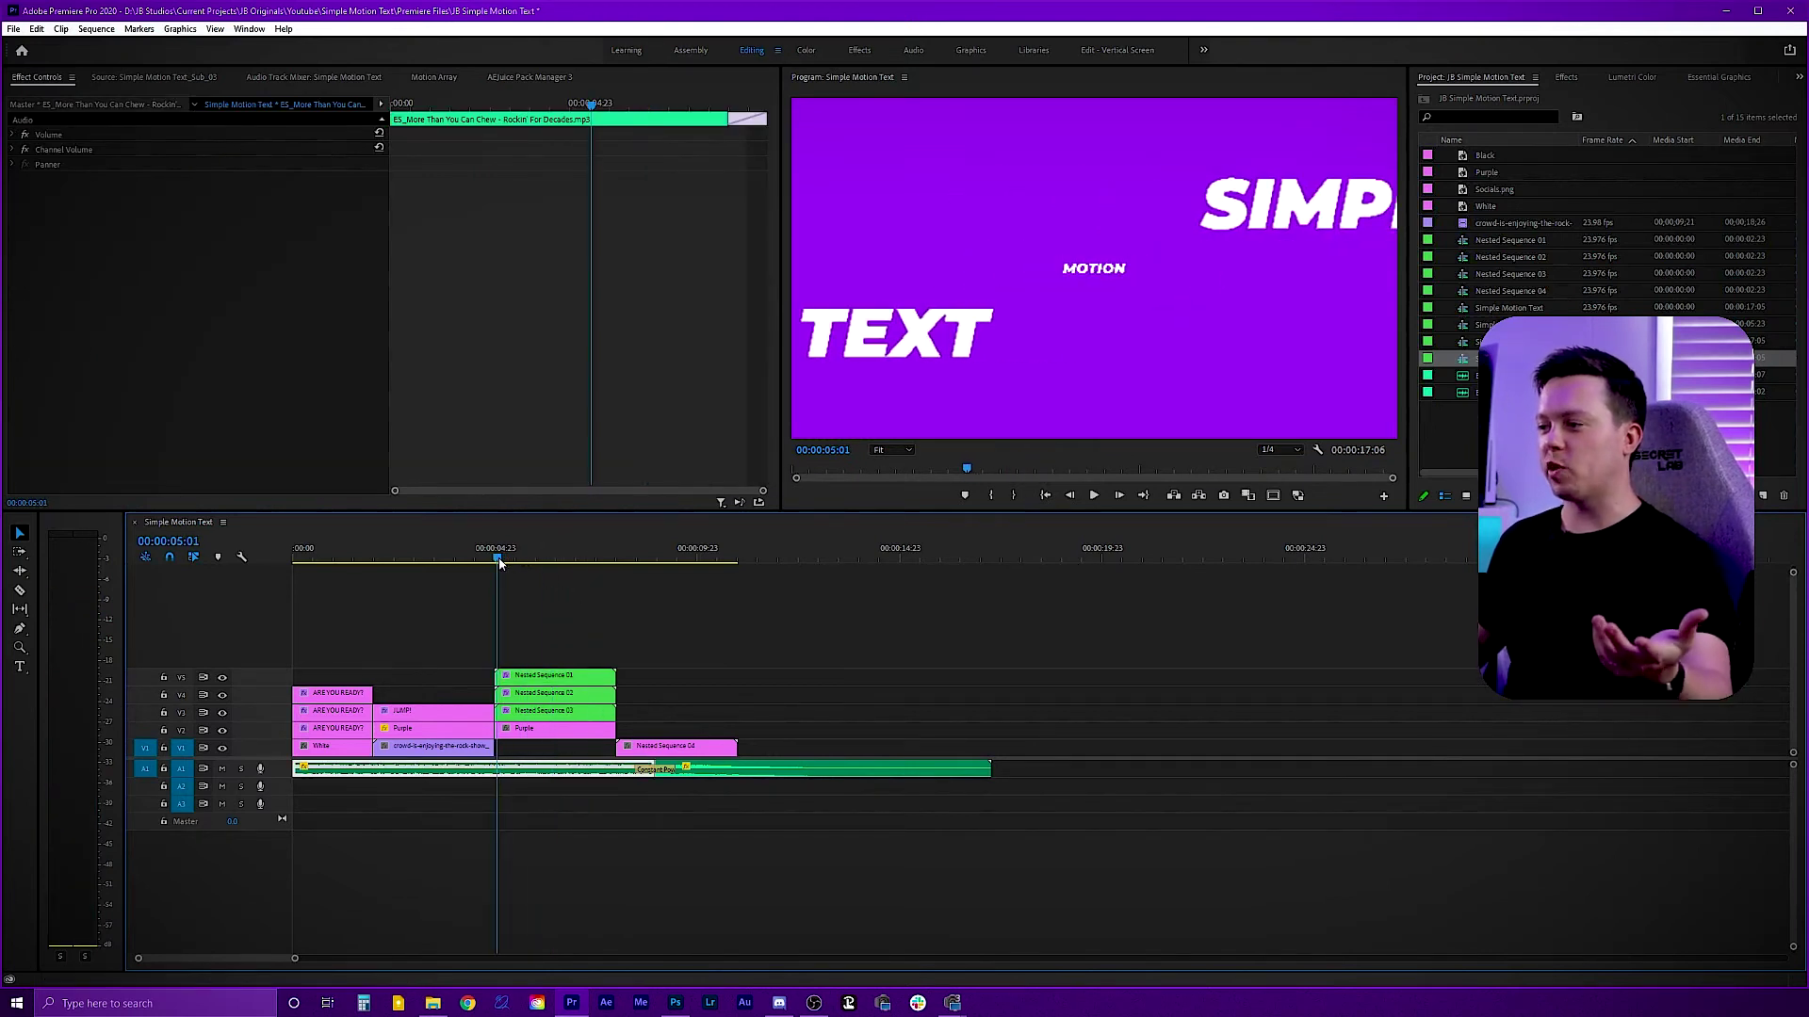
pyautogui.moveTo(500, 562); pyautogui.dragTo(578, 573)
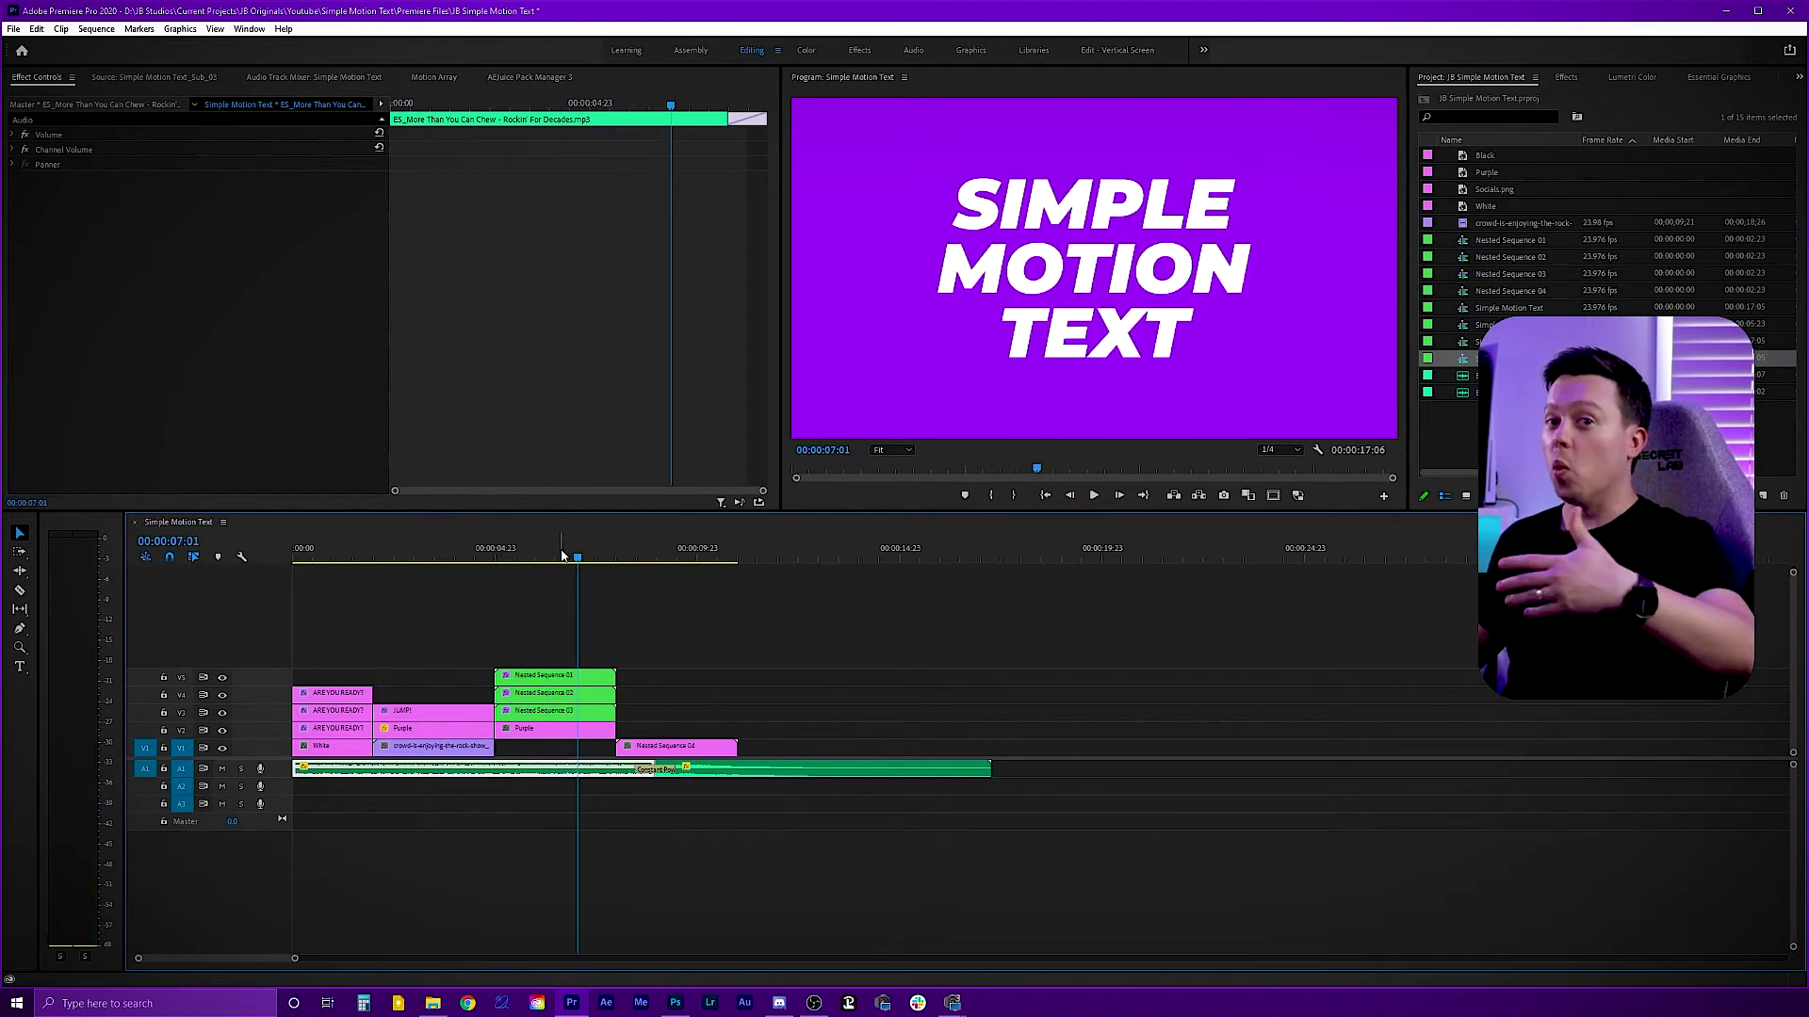
pyautogui.click(587, 560)
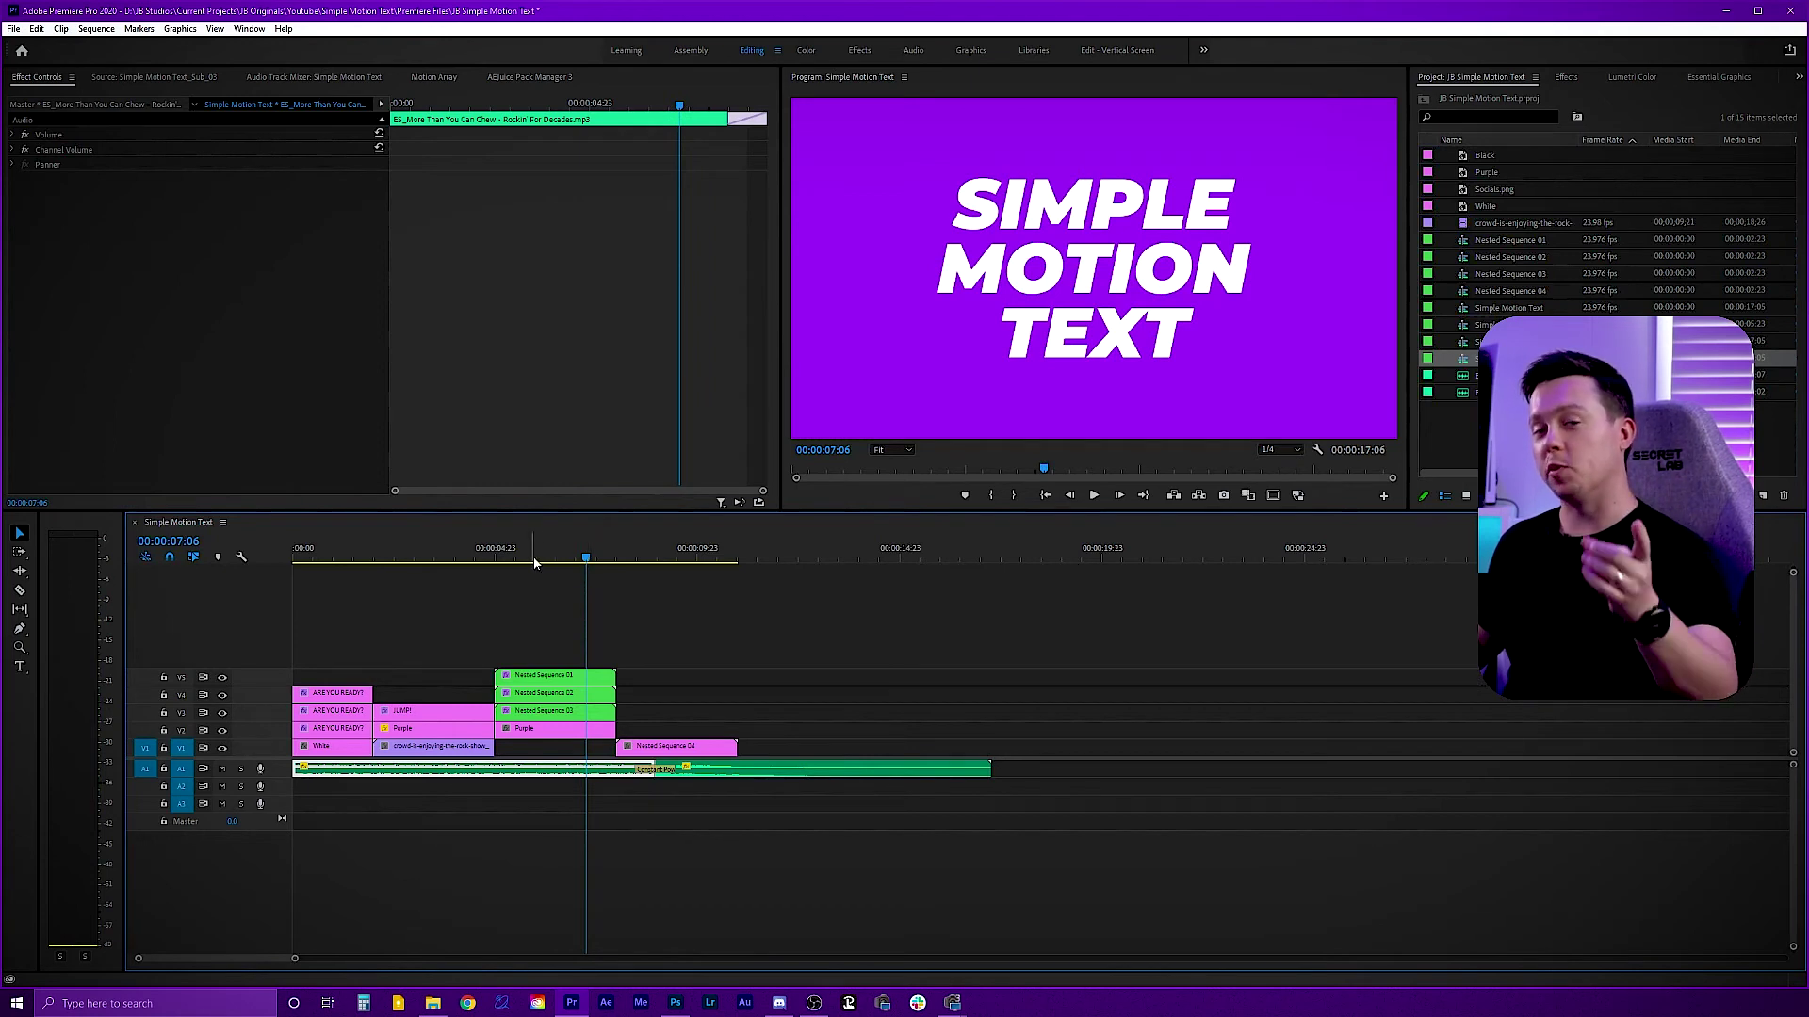
# Cut the V5 nested sequence at 00:00:05:14 and duplicate its opening piece over the end of the same clip
pyautogui.moveTo(535, 554)
pyautogui.mouseDown()
pyautogui.moveTo(484, 554)
pyautogui.moveTo(539, 571)
pyautogui.moveTo(510, 564)
pyautogui.mouseUp()
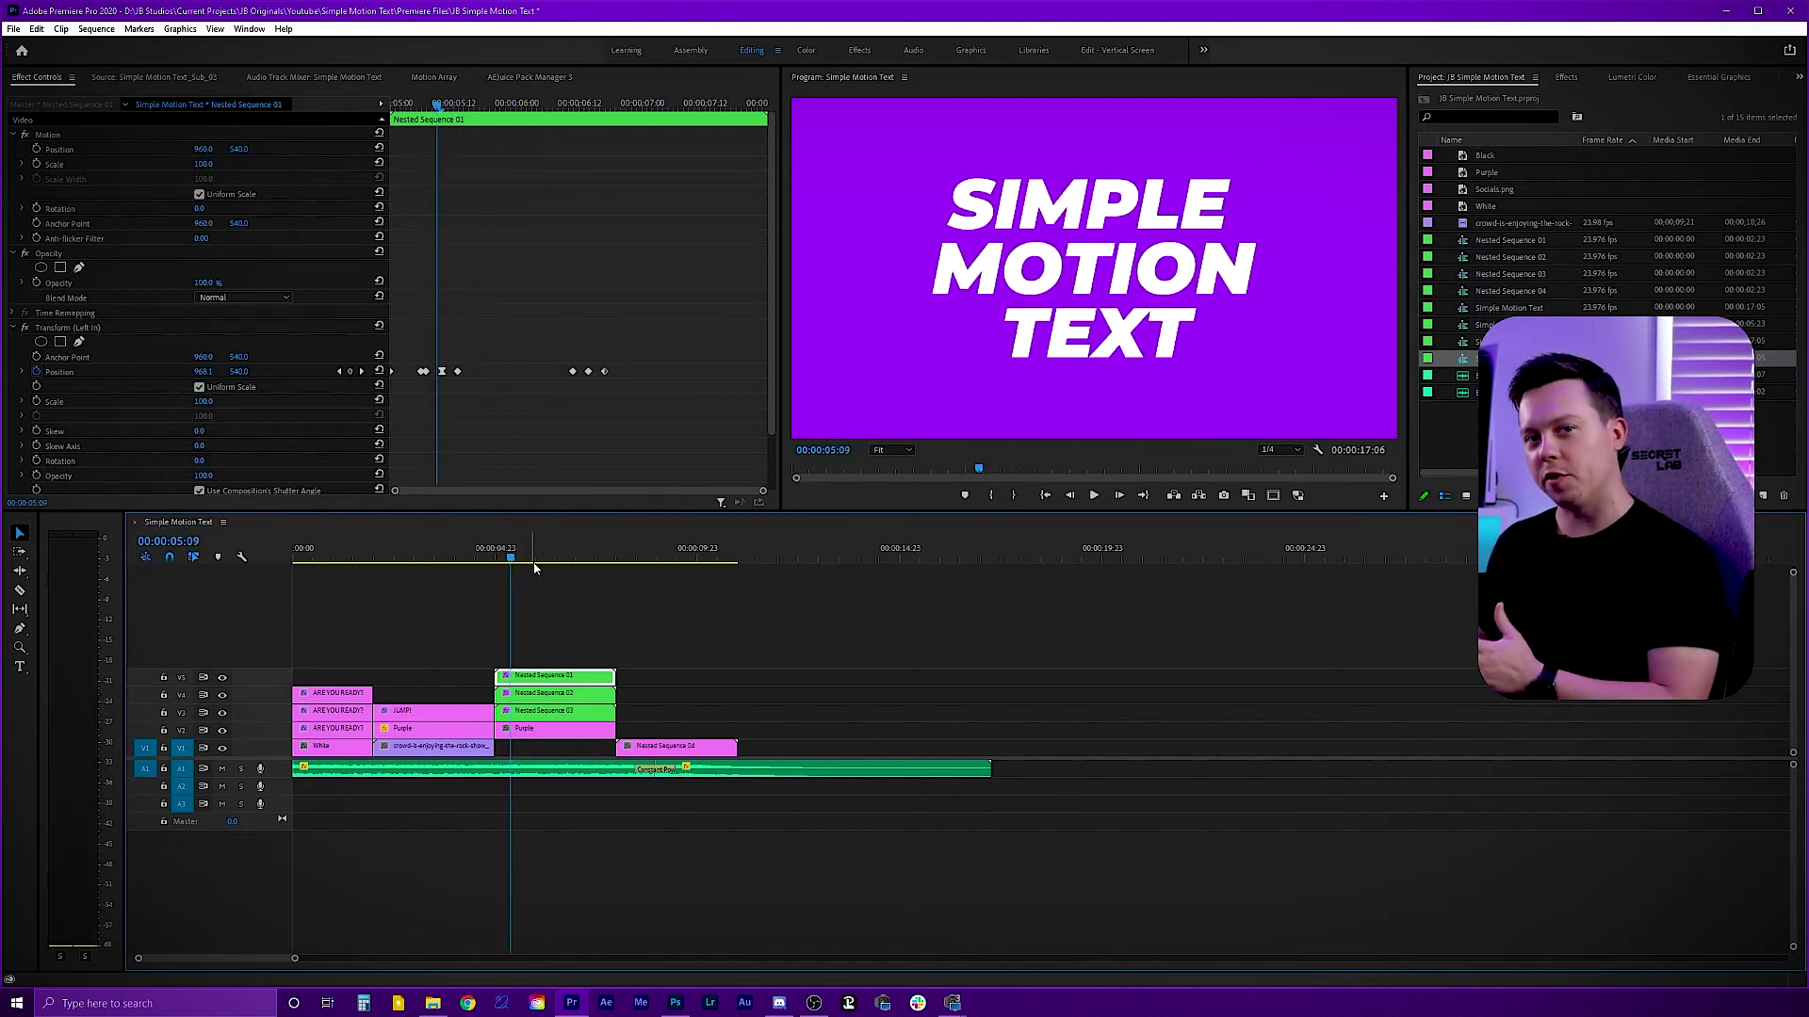
pyautogui.hotkey('shift', 'Right')
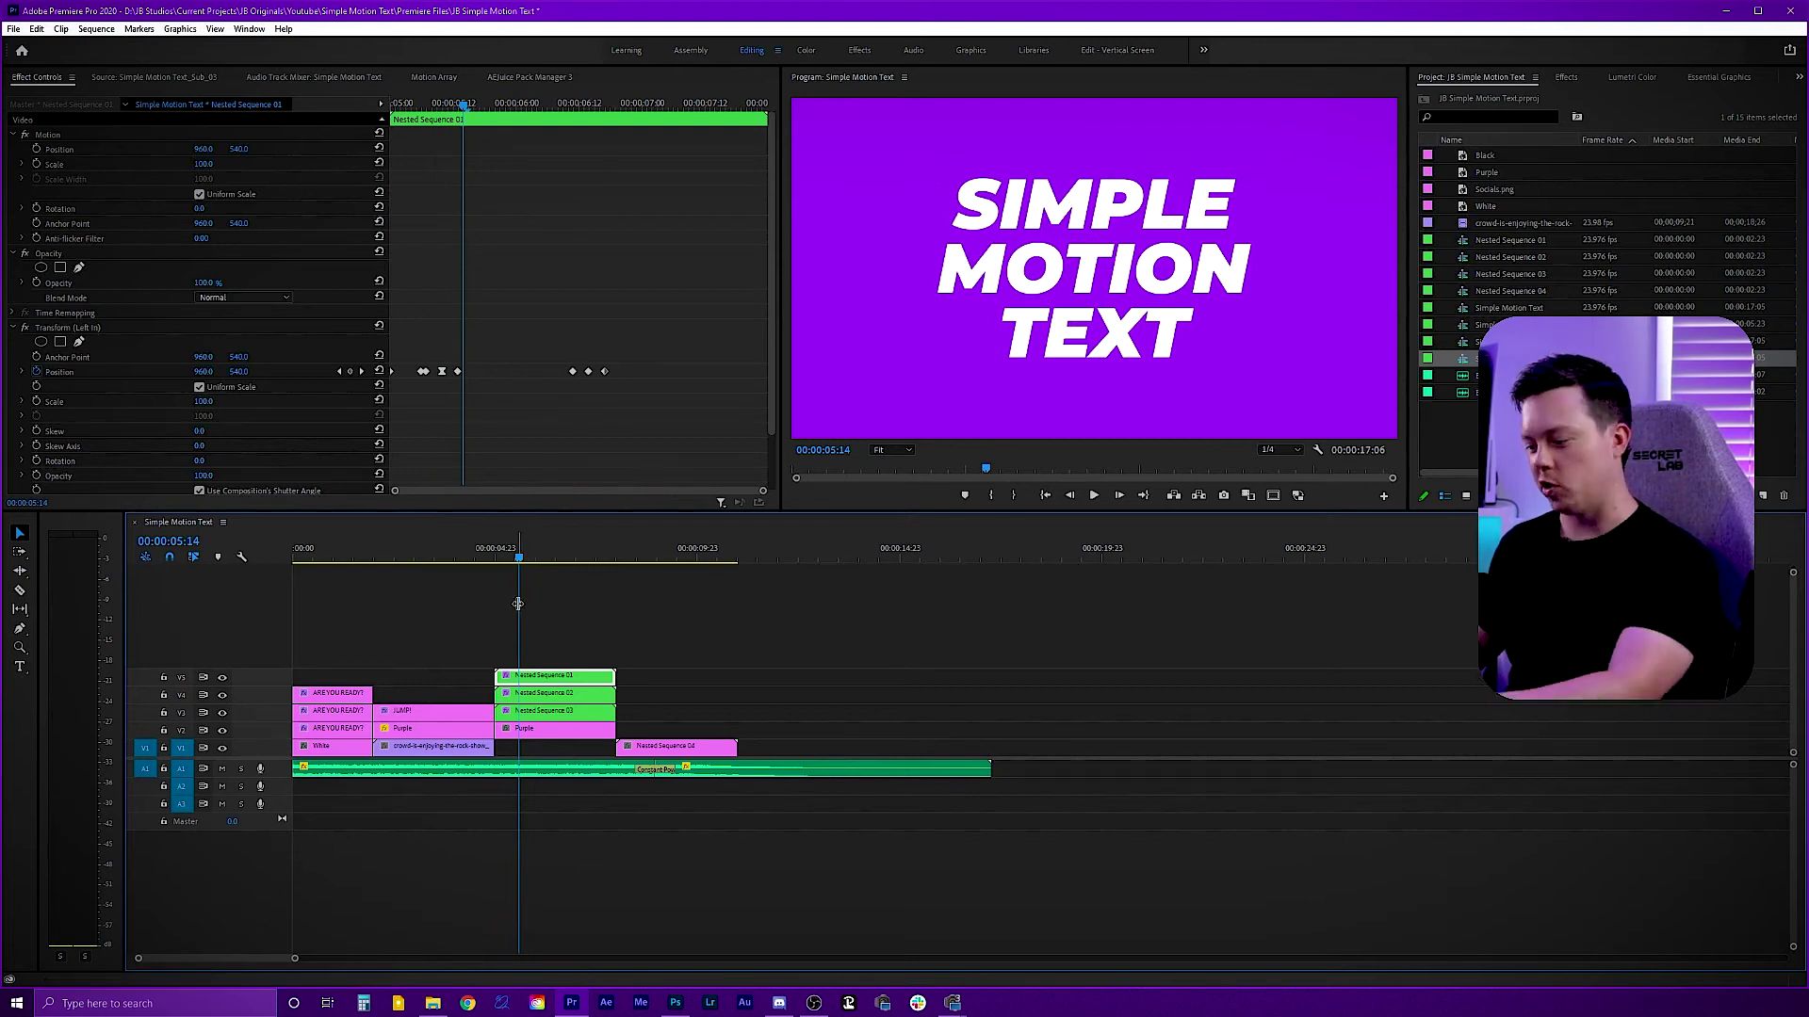
pyautogui.click(521, 563)
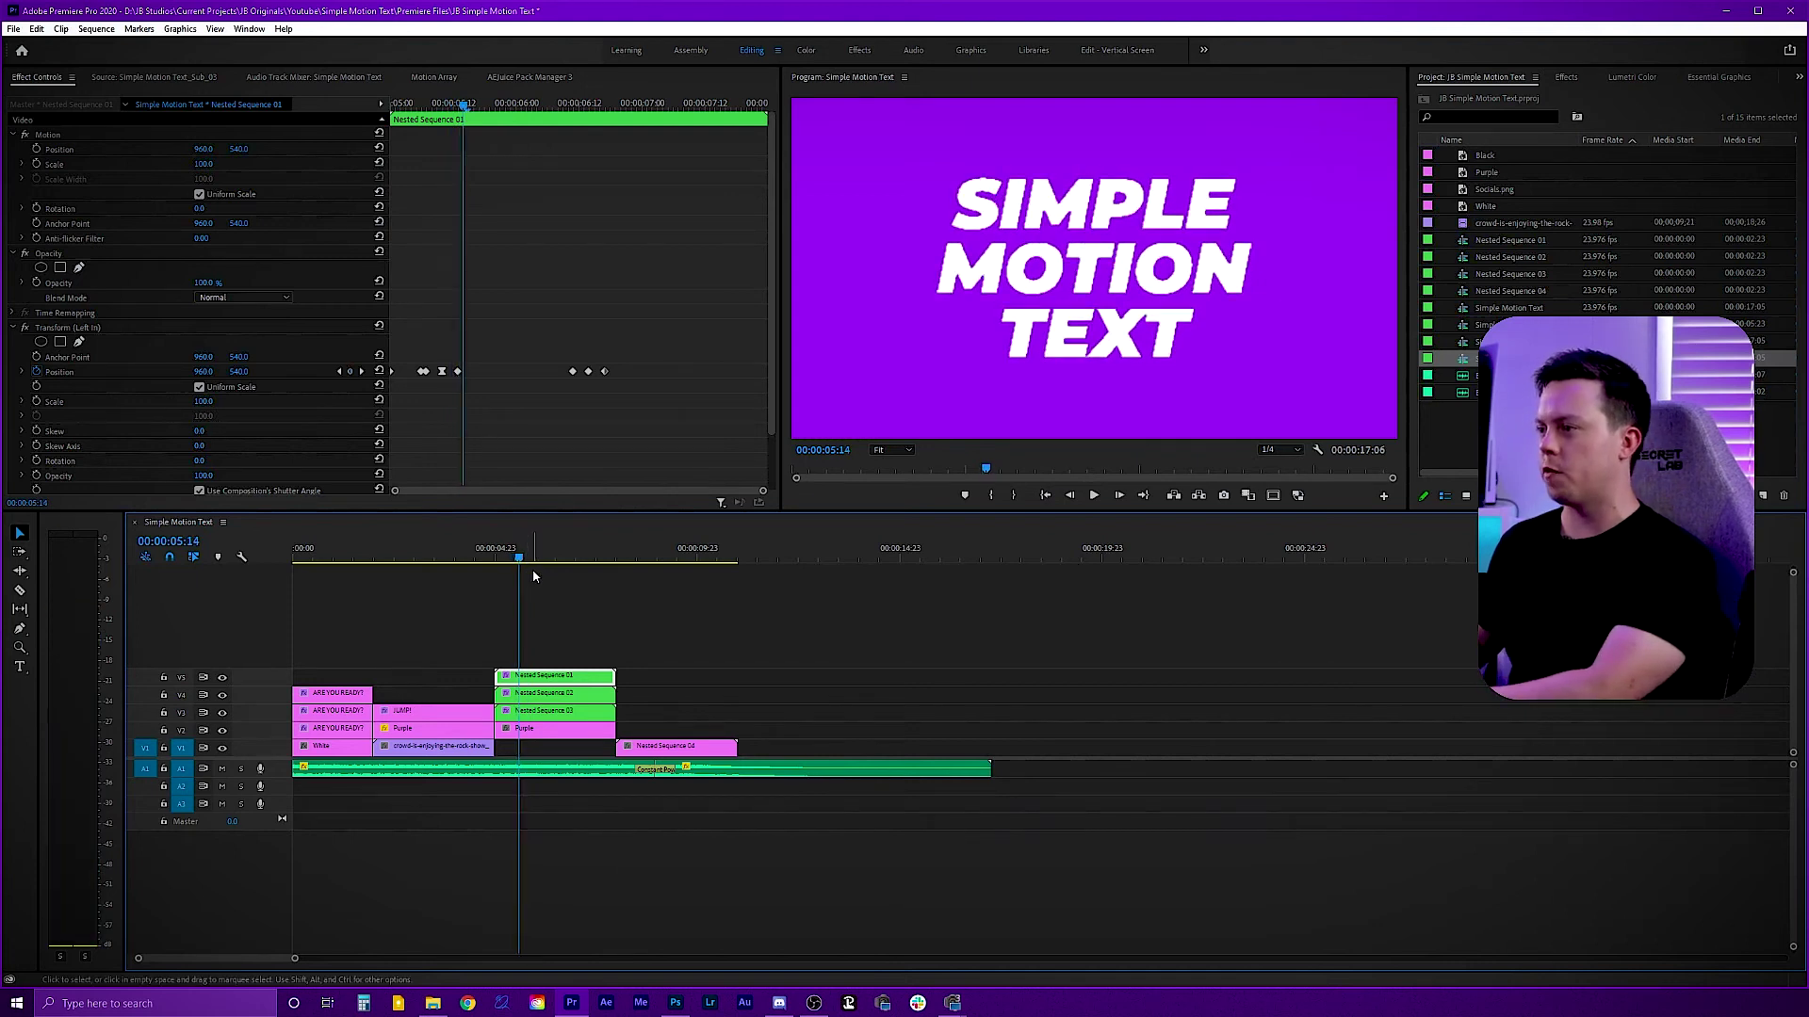
pyautogui.press('c')
pyautogui.click(519, 675)
pyautogui.press('v')
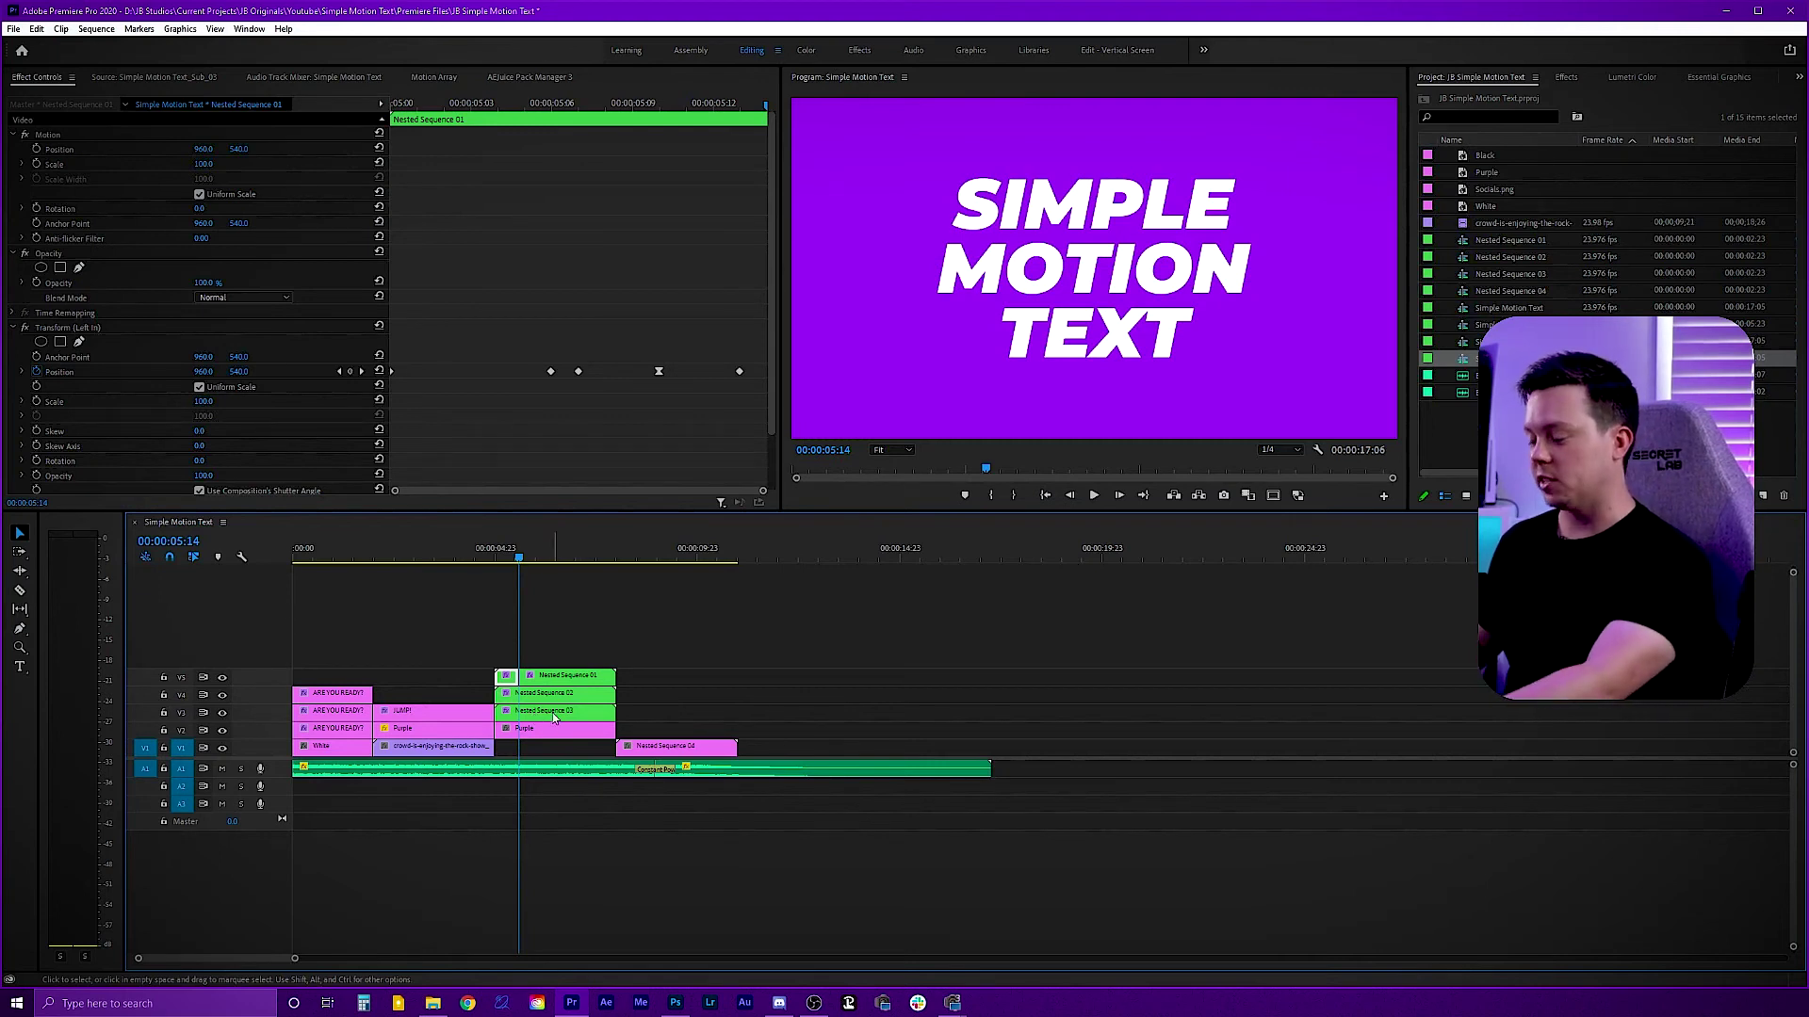
pyautogui.moveTo(528, 688); pyautogui.dragTo(614, 691)
# Reverse the speed of the duplicated piece at the end of V5 and scrub through the word's exit
pyautogui.moveTo(603, 560)
pyautogui.mouseDown()
pyautogui.moveTo(510, 560)
pyautogui.moveTo(599, 559)
pyautogui.mouseUp()
pyautogui.click(605, 679)
pyautogui.rightClick(610, 682)
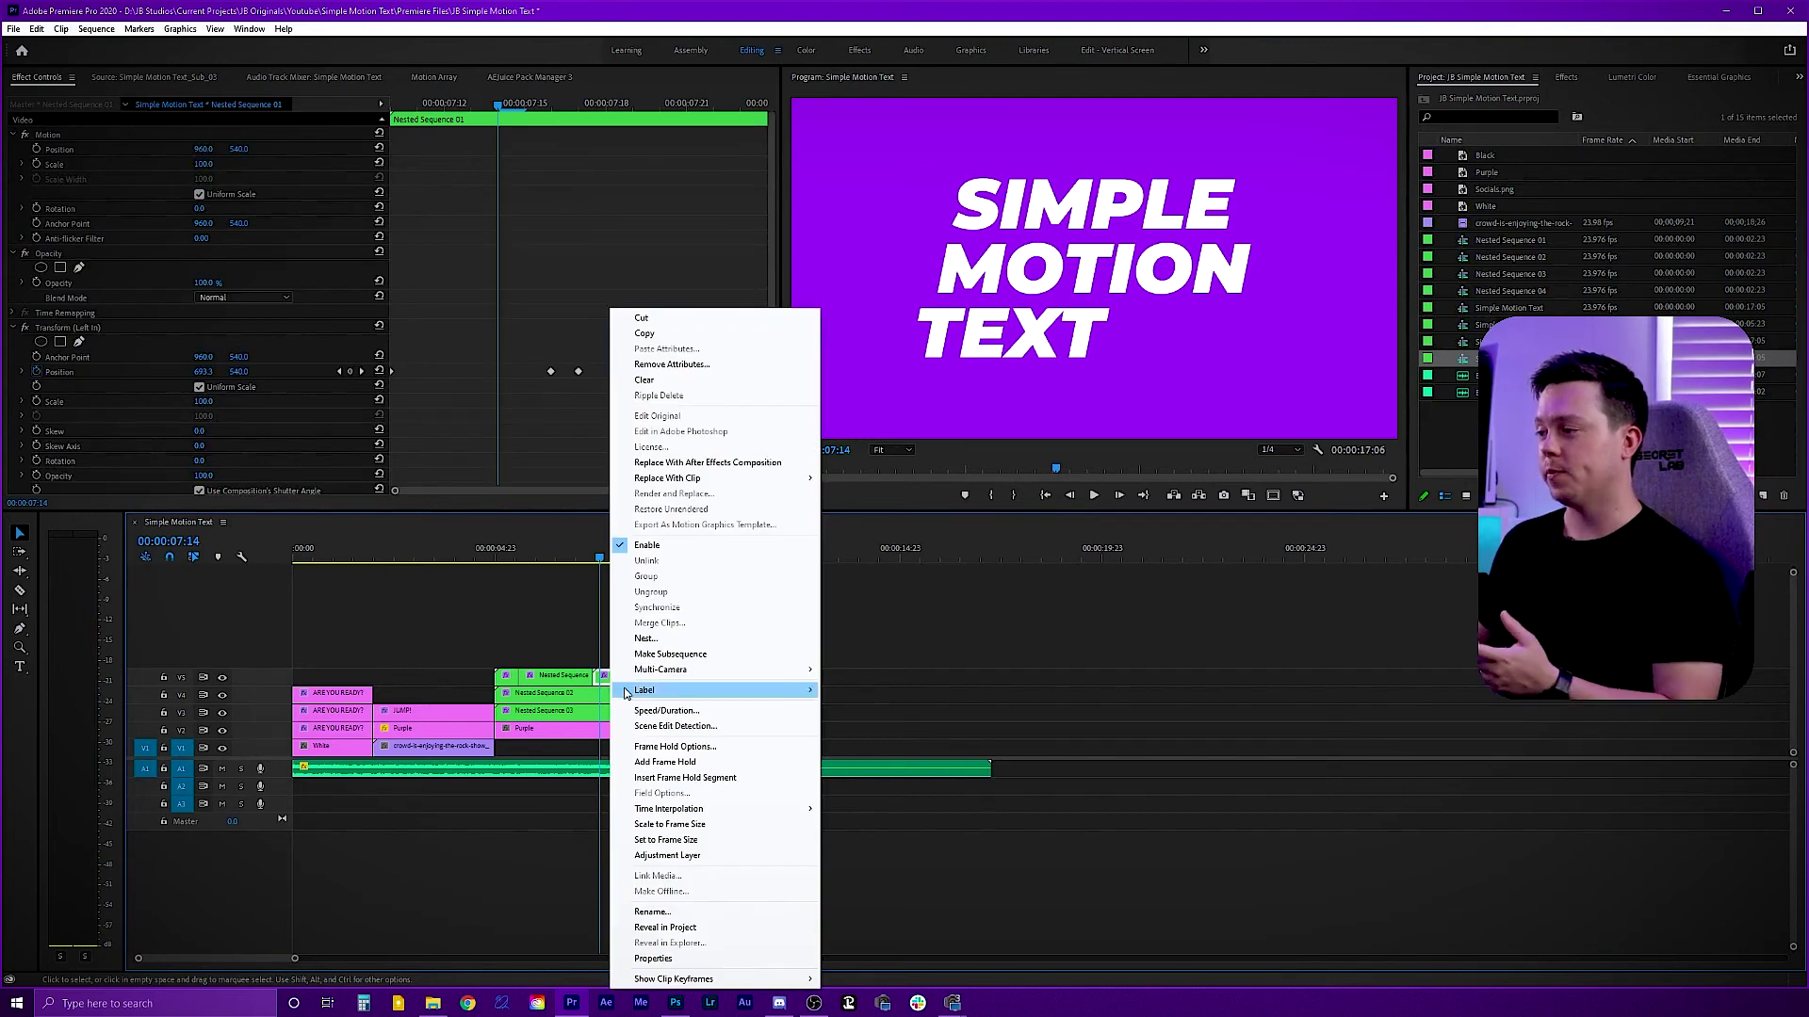
pyautogui.click(702, 713)
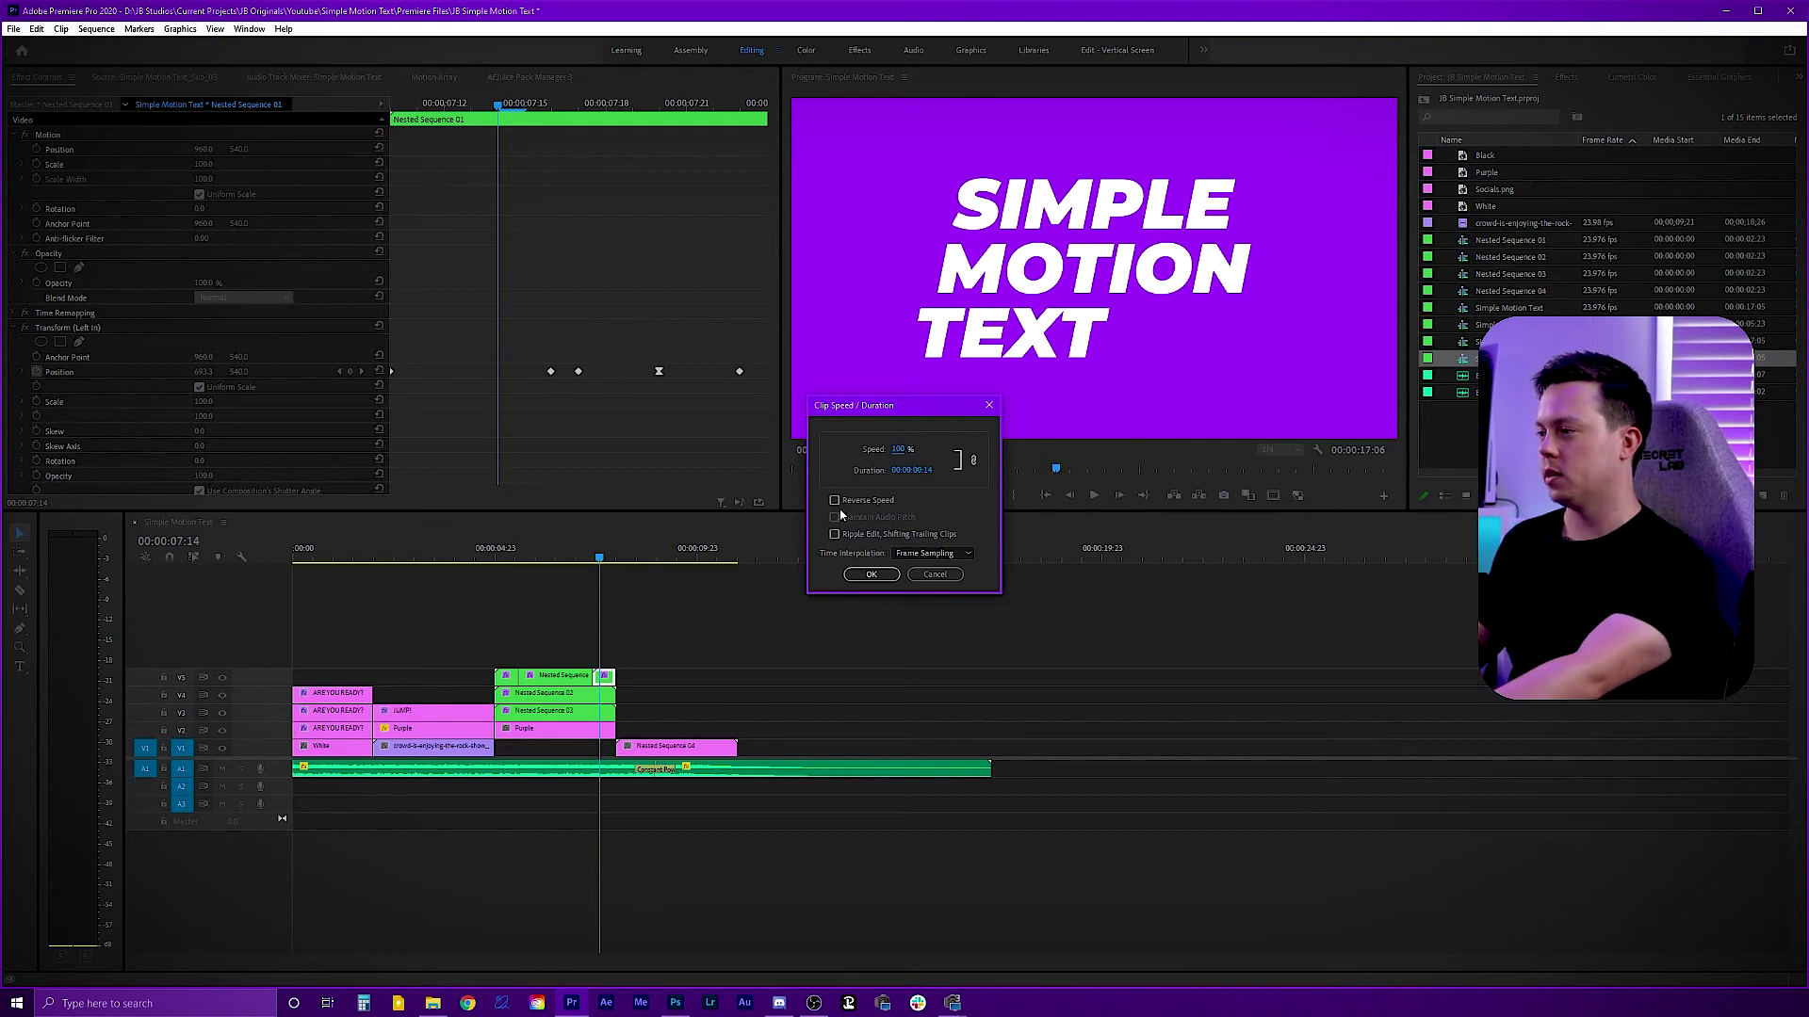
pyautogui.click(852, 574)
pyautogui.click(575, 559)
pyautogui.moveTo(578, 559); pyautogui.dragTo(619, 562)
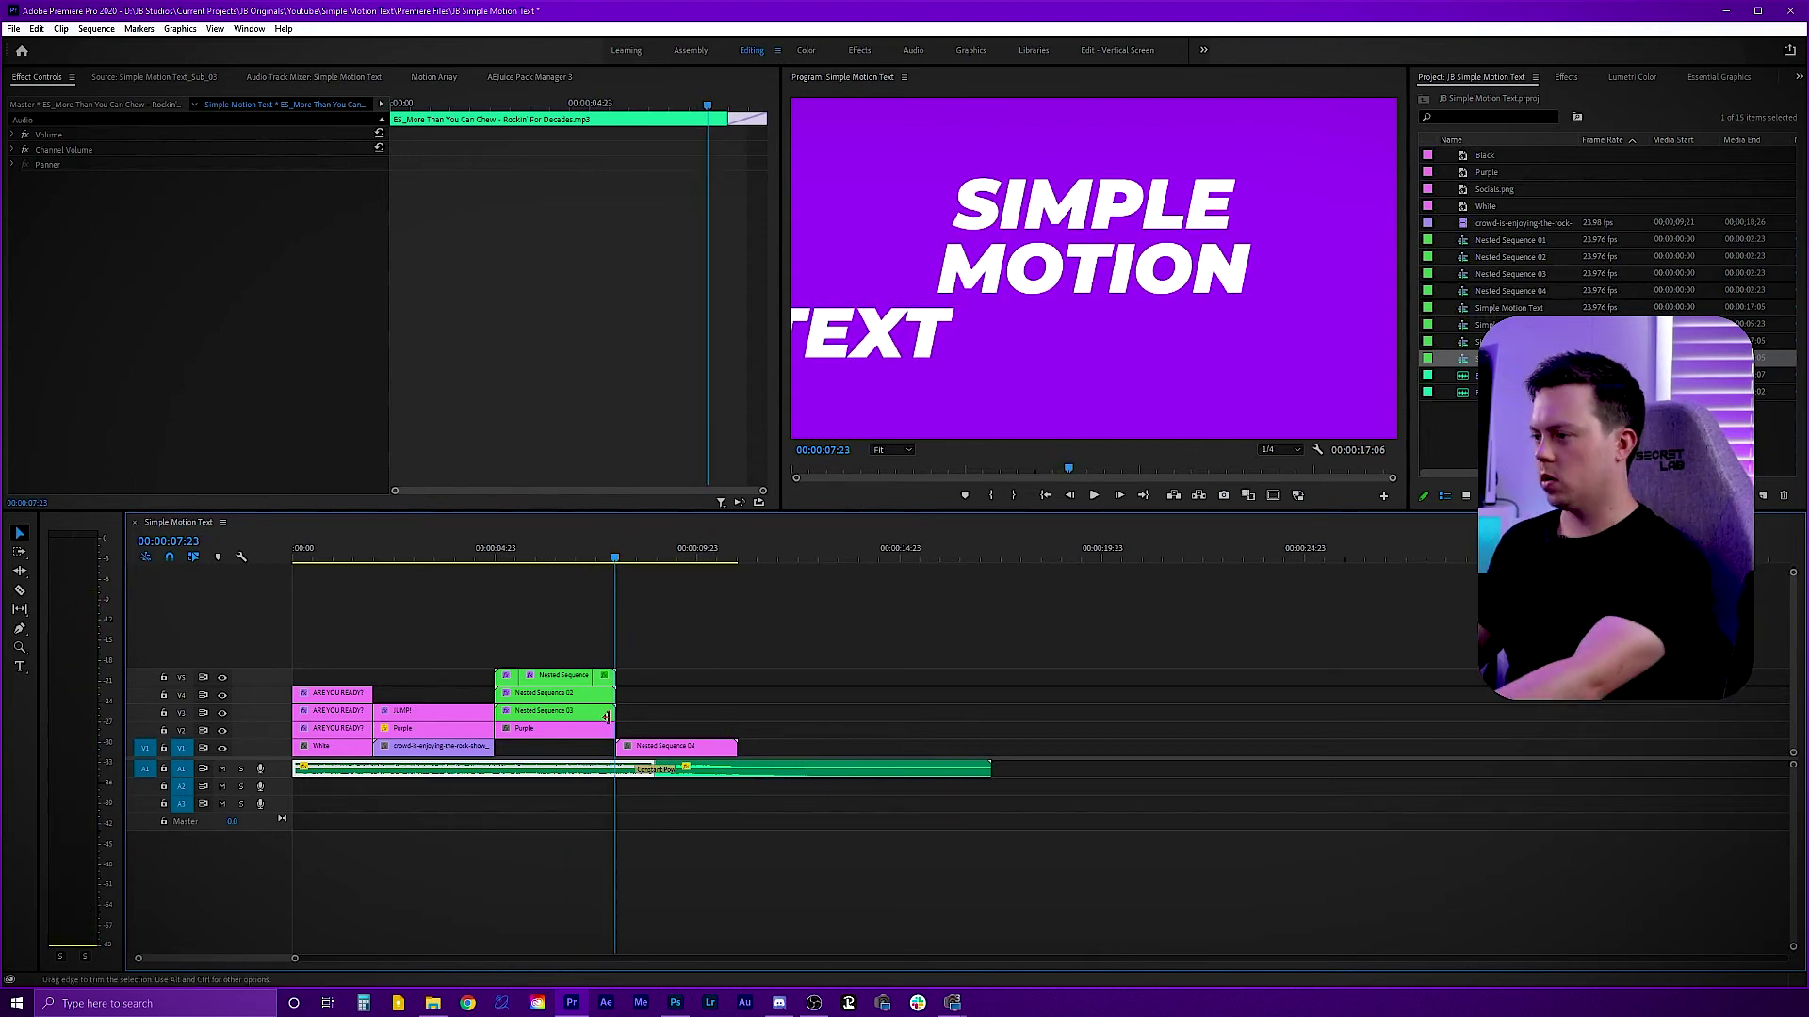
# Cut the V4 and V3 nested sequences at 00:00:05:14 and duplicate their opening pieces over the ends of those clips
pyautogui.press('c')
pyautogui.click(520, 695)
pyautogui.press('v')
pyautogui.click(507, 695)
pyautogui.keyDown('shift'); pyautogui.click(507, 711); pyautogui.keyUp('shift')
pyautogui.moveTo(513, 700); pyautogui.dragTo(608, 709)
# Reverse the speed of the duplicated end pieces on V4 and V3 and scrub through the words' exit
pyautogui.rightClick(608, 709)
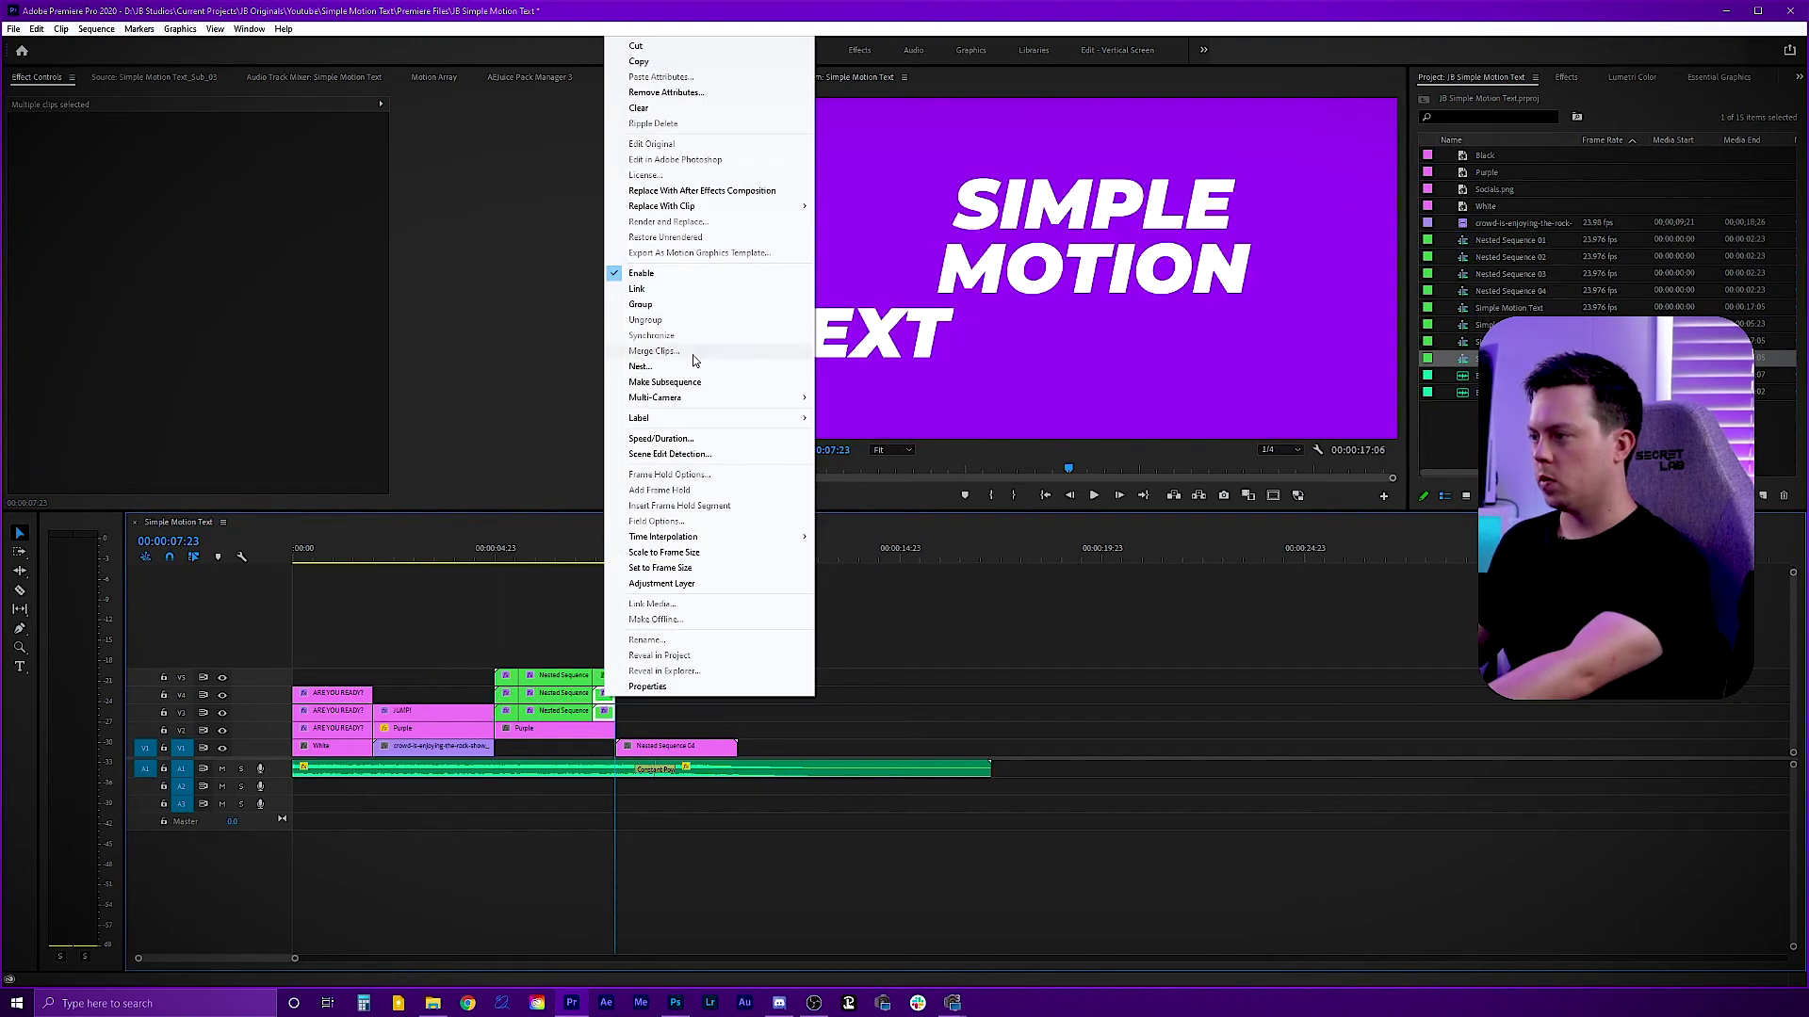
pyautogui.click(693, 440)
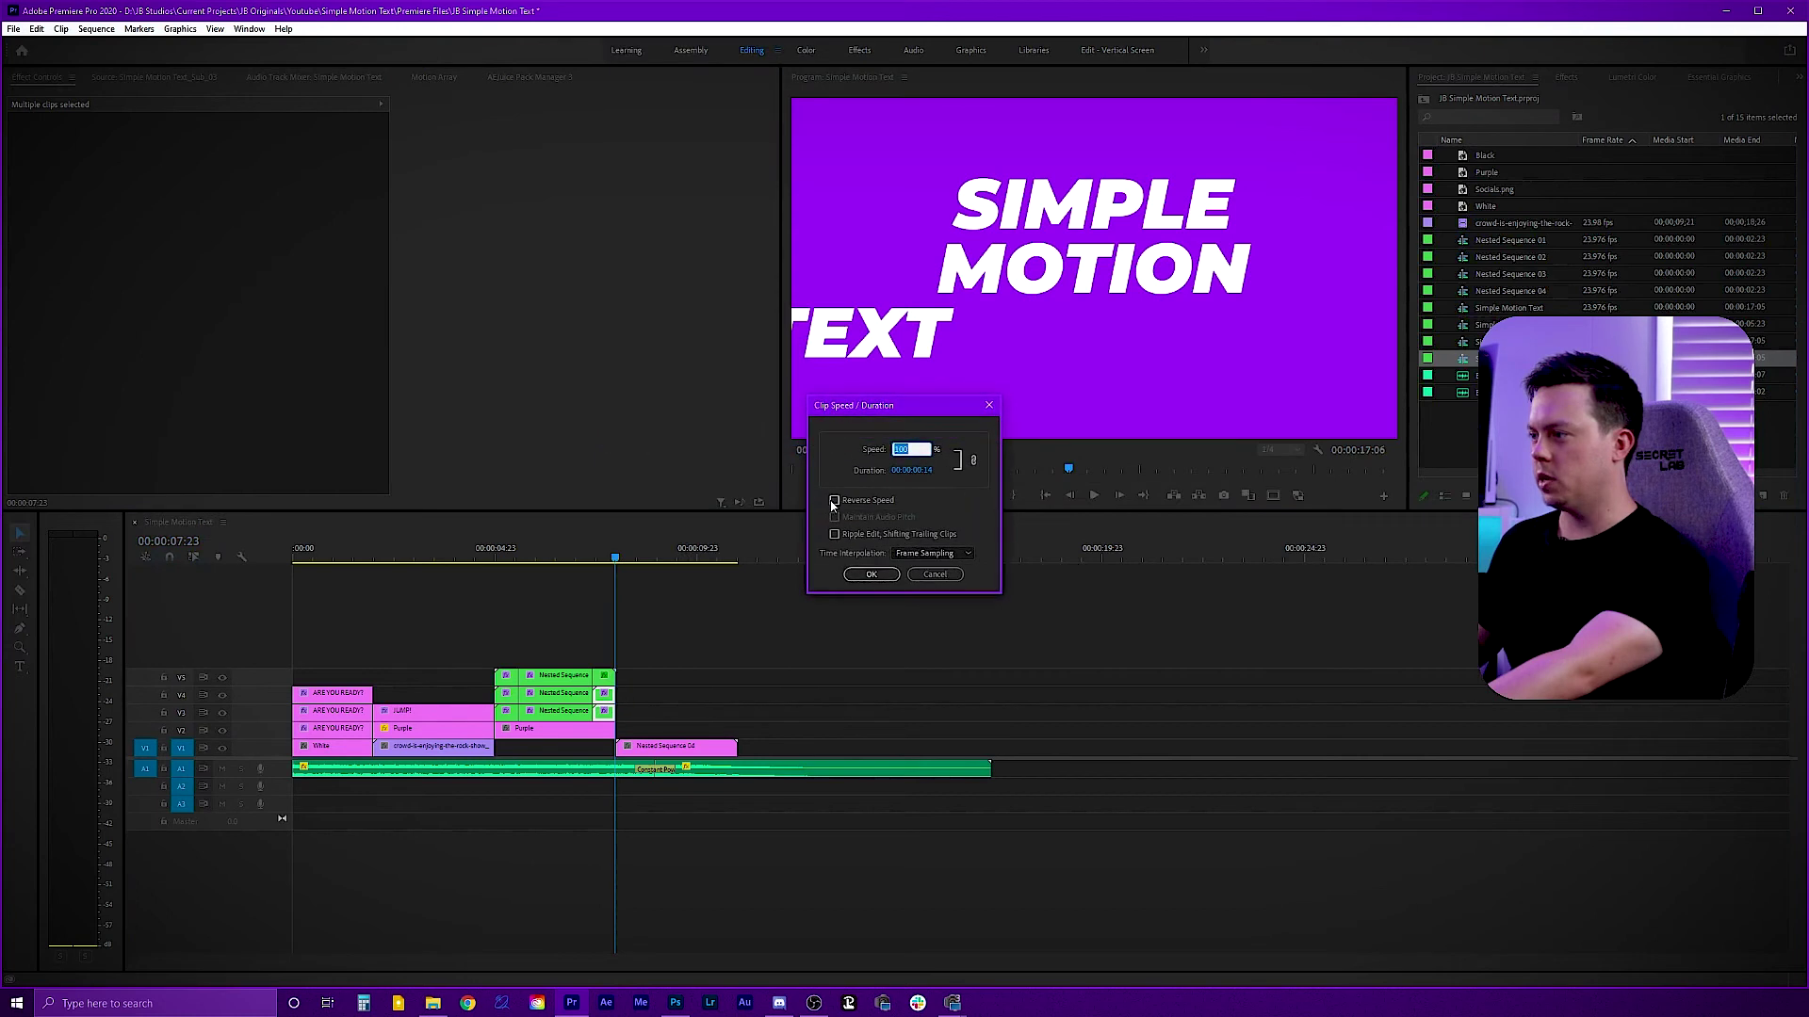
pyautogui.click(869, 575)
pyautogui.moveTo(589, 556); pyautogui.dragTo(617, 559)
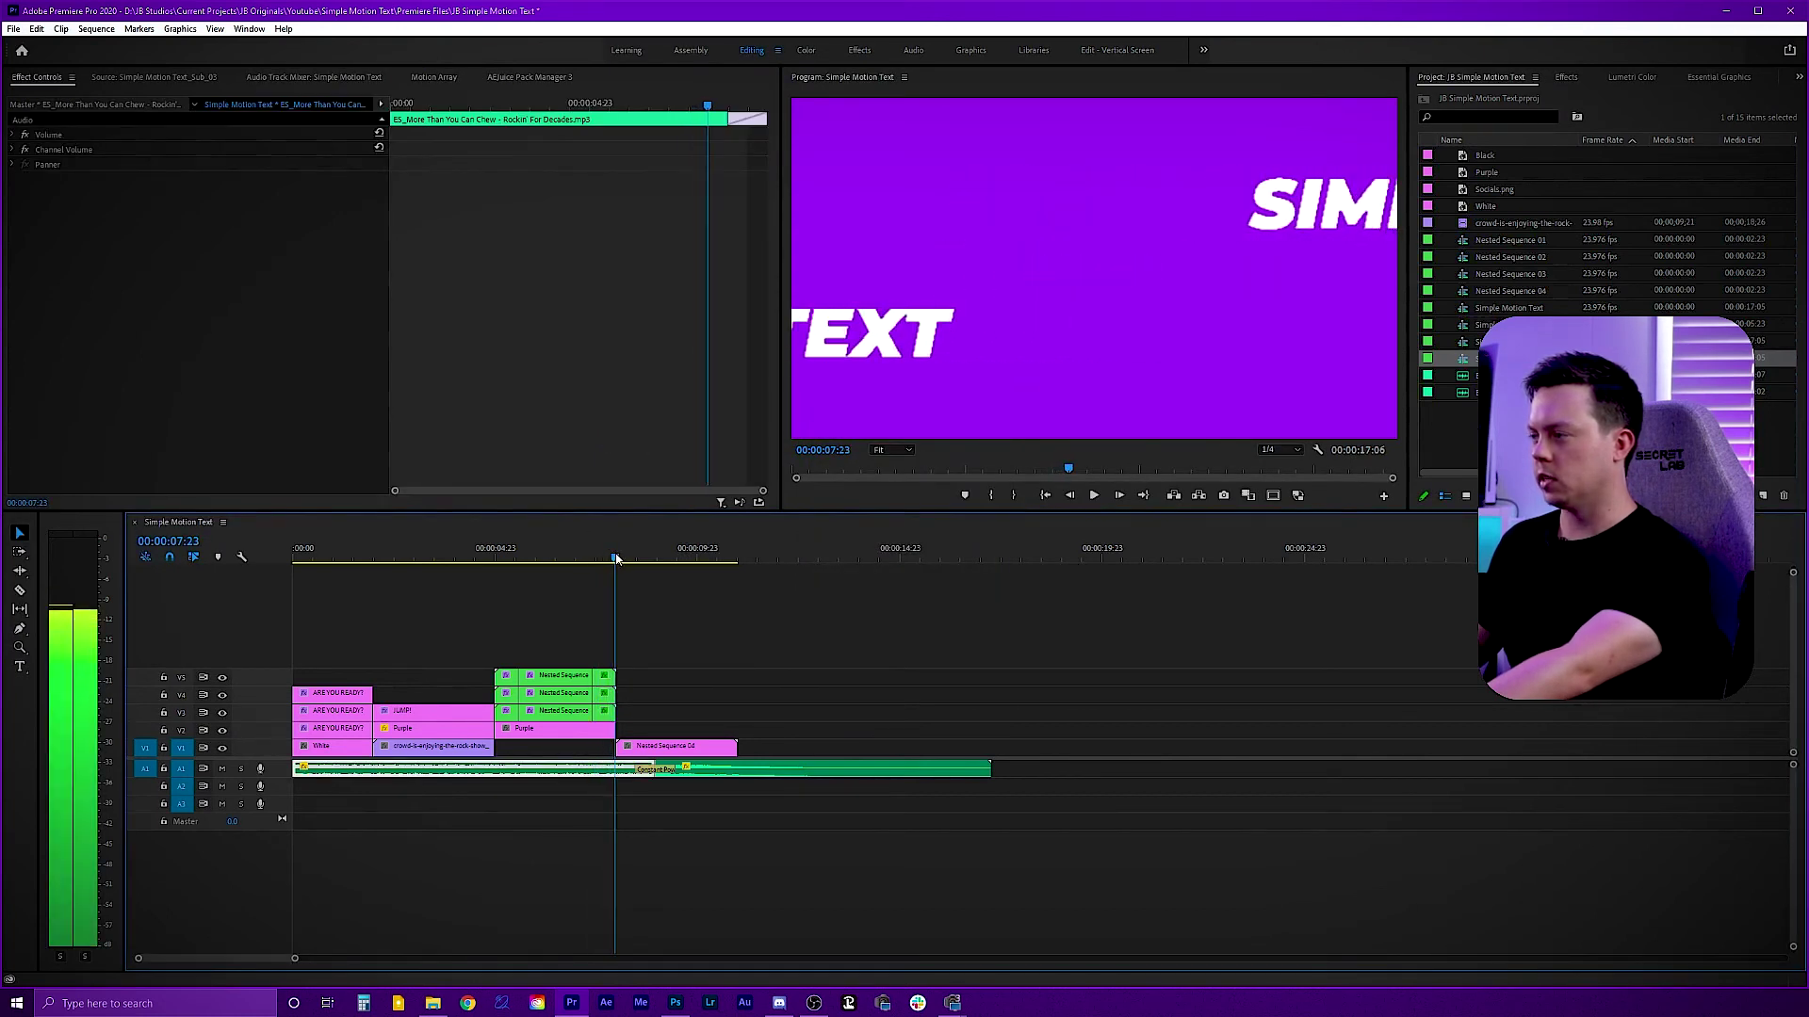
# Extend the V2 Purple clip to about 00:00:08:10, over the start of Nested Sequence 04, and play the transition
pyautogui.click(648, 733)
pyautogui.moveTo(611, 732); pyautogui.dragTo(633, 732)
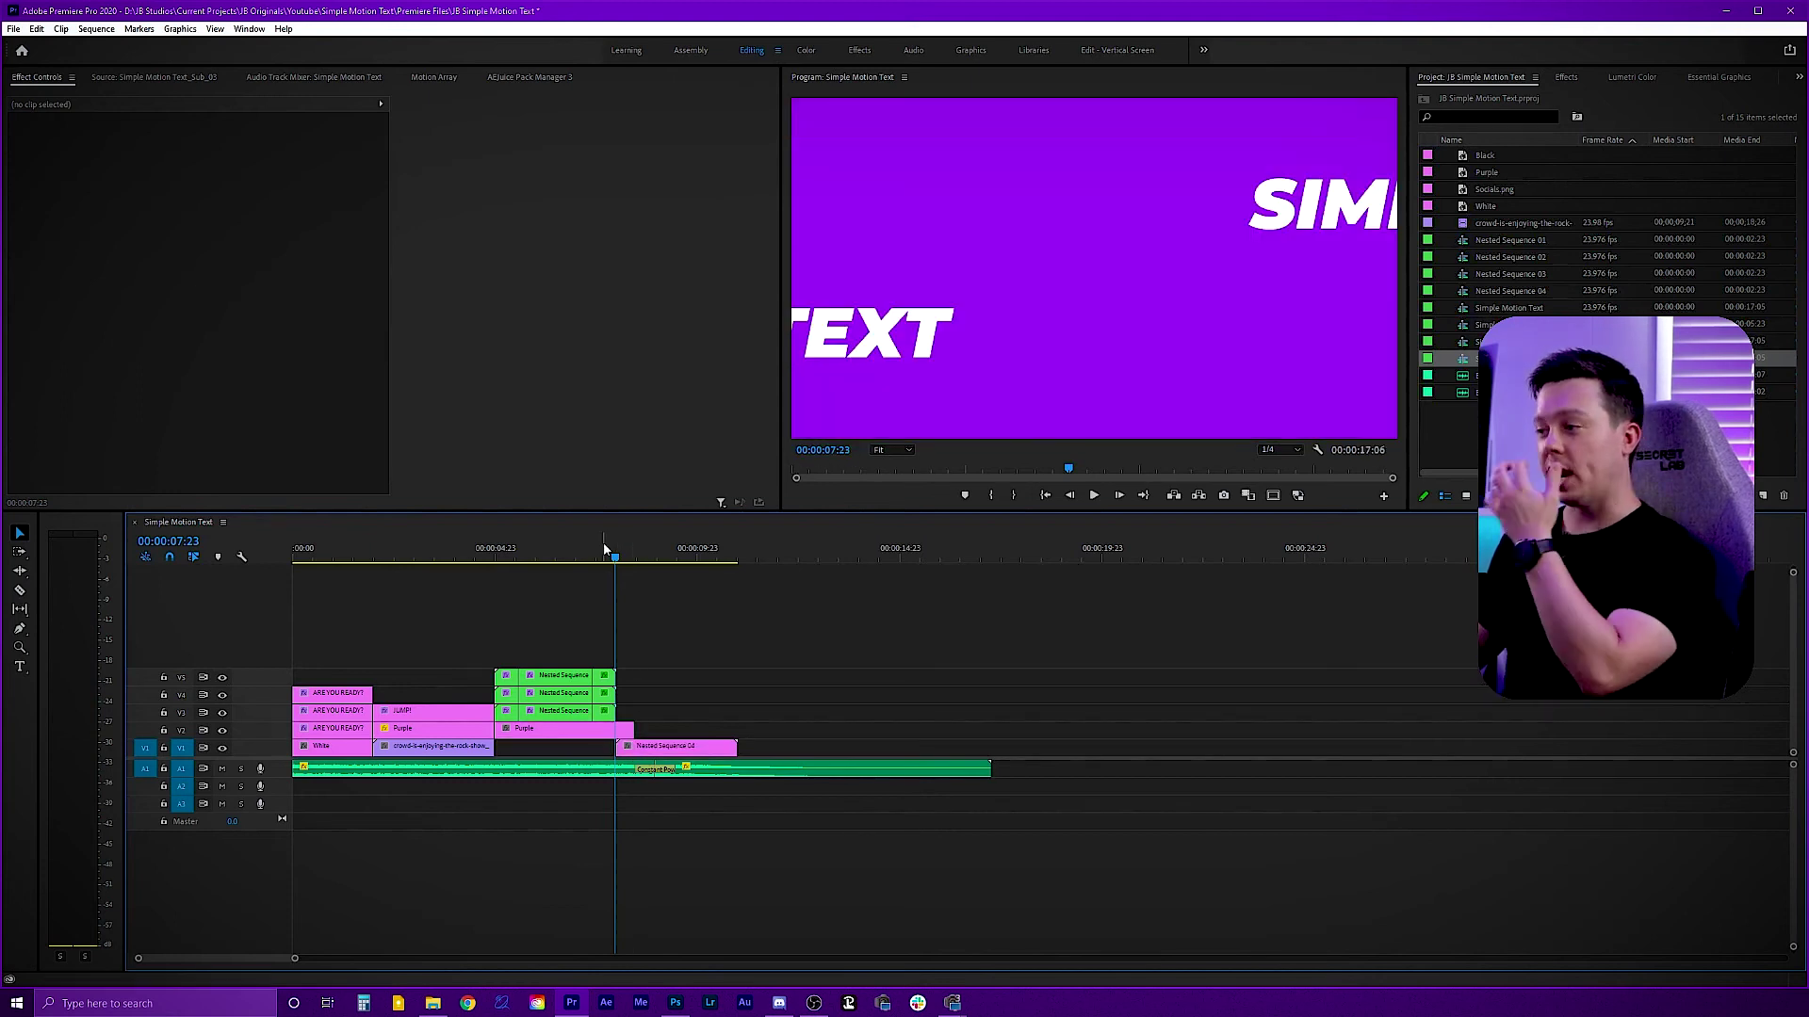
pyautogui.moveTo(614, 558)
pyautogui.mouseDown()
pyautogui.moveTo(593, 558)
pyautogui.moveTo(620, 559)
pyautogui.mouseUp()
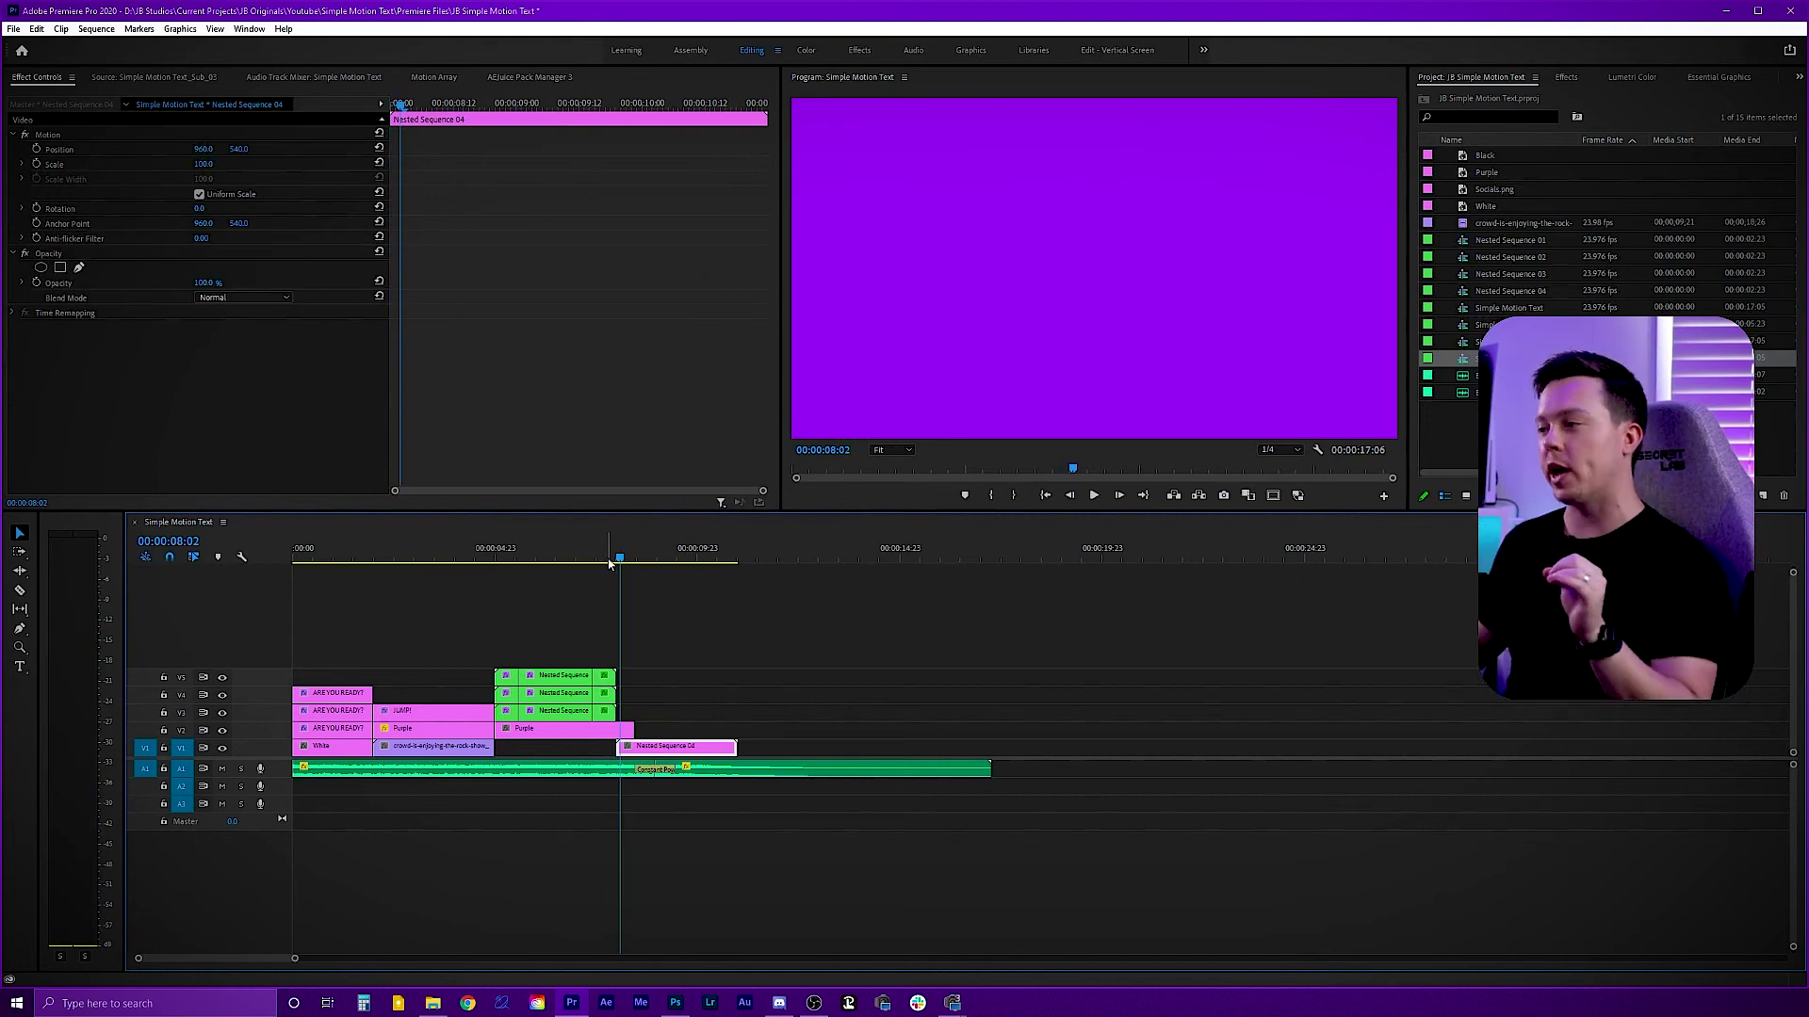
pyautogui.press('space')
pyautogui.press('space')
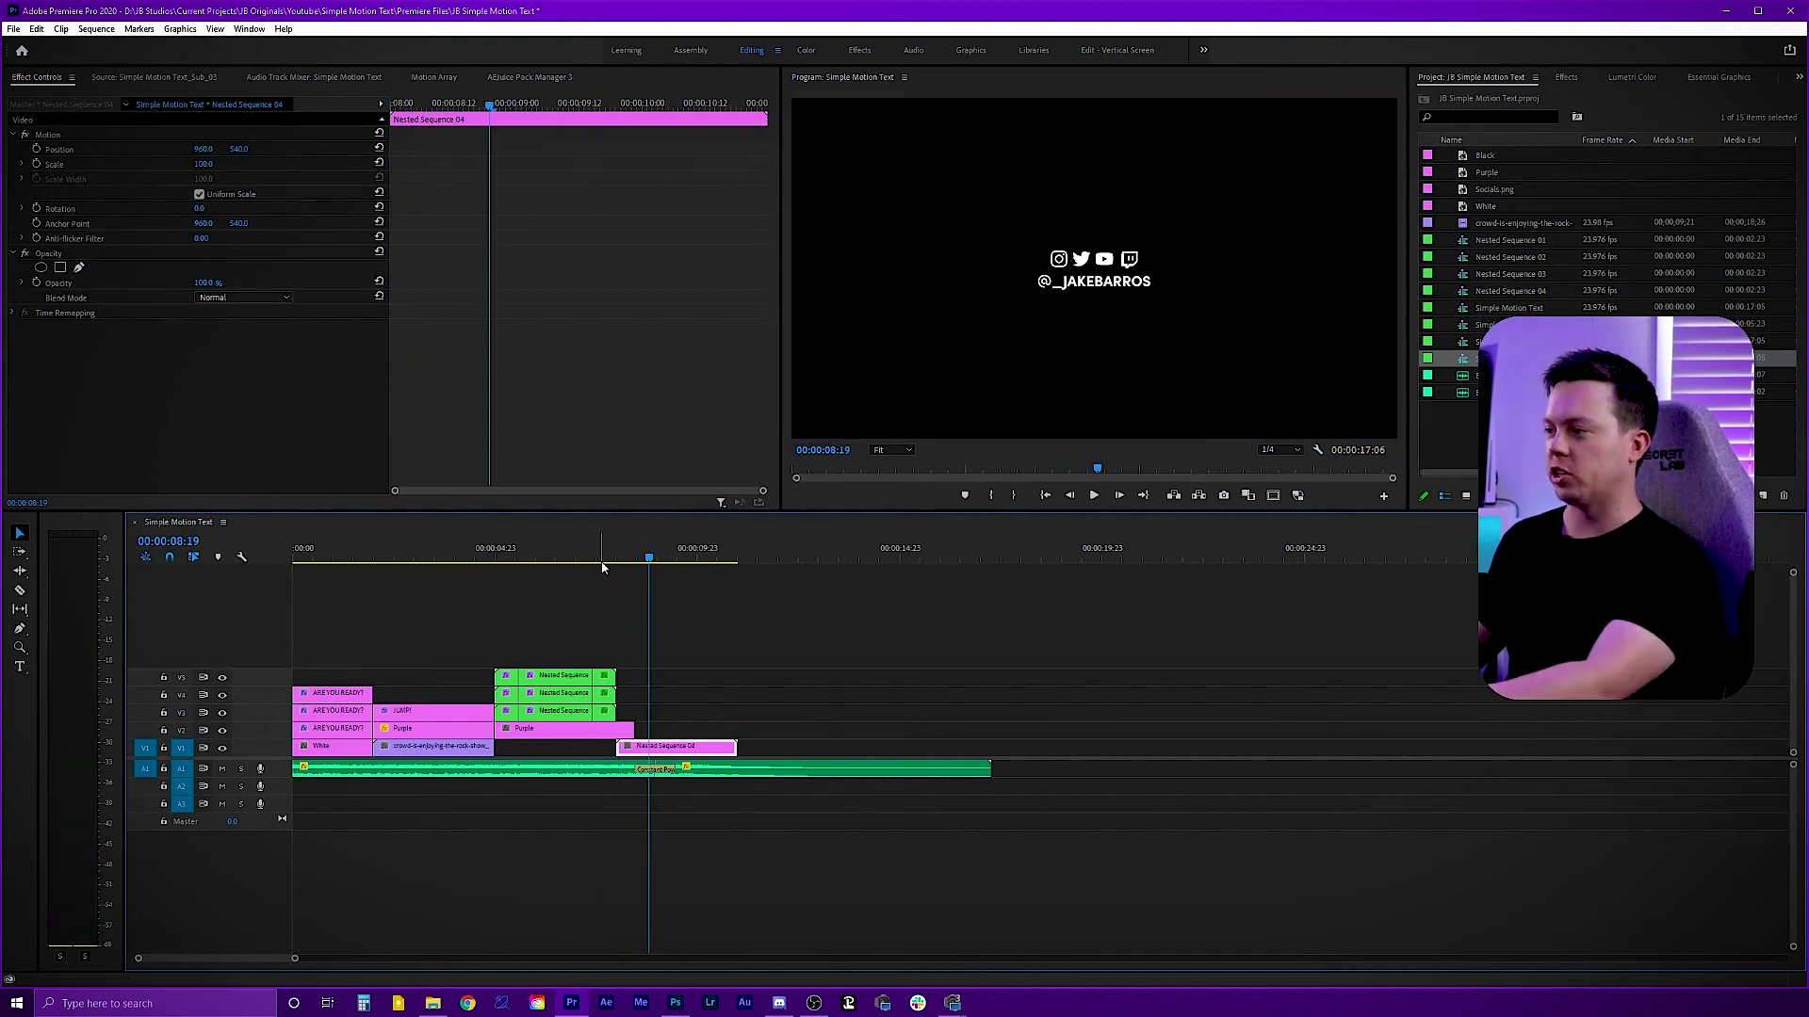
pyautogui.click(605, 560)
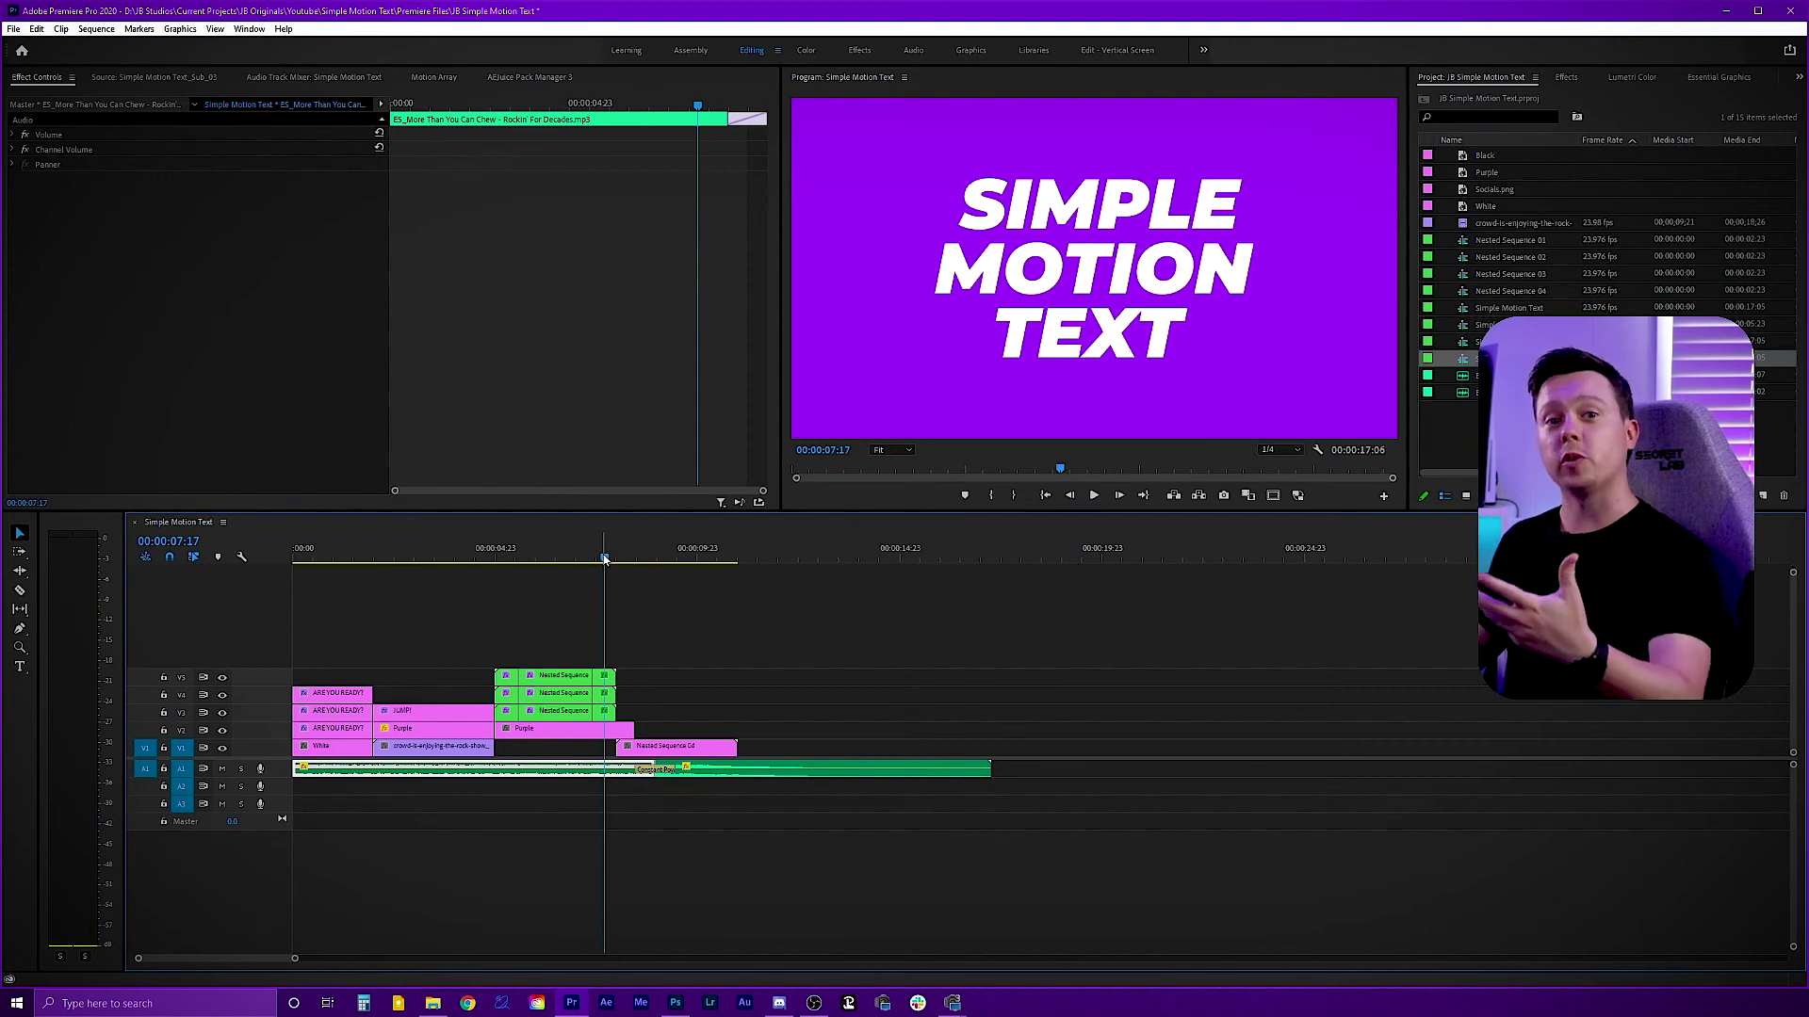
# Copy the Transform effect from the JUMP! clip and paste it onto the V2 Purple clip beneath the nested sequences
pyautogui.moveTo(450, 554); pyautogui.dragTo(374, 558)
pyautogui.click(424, 712)
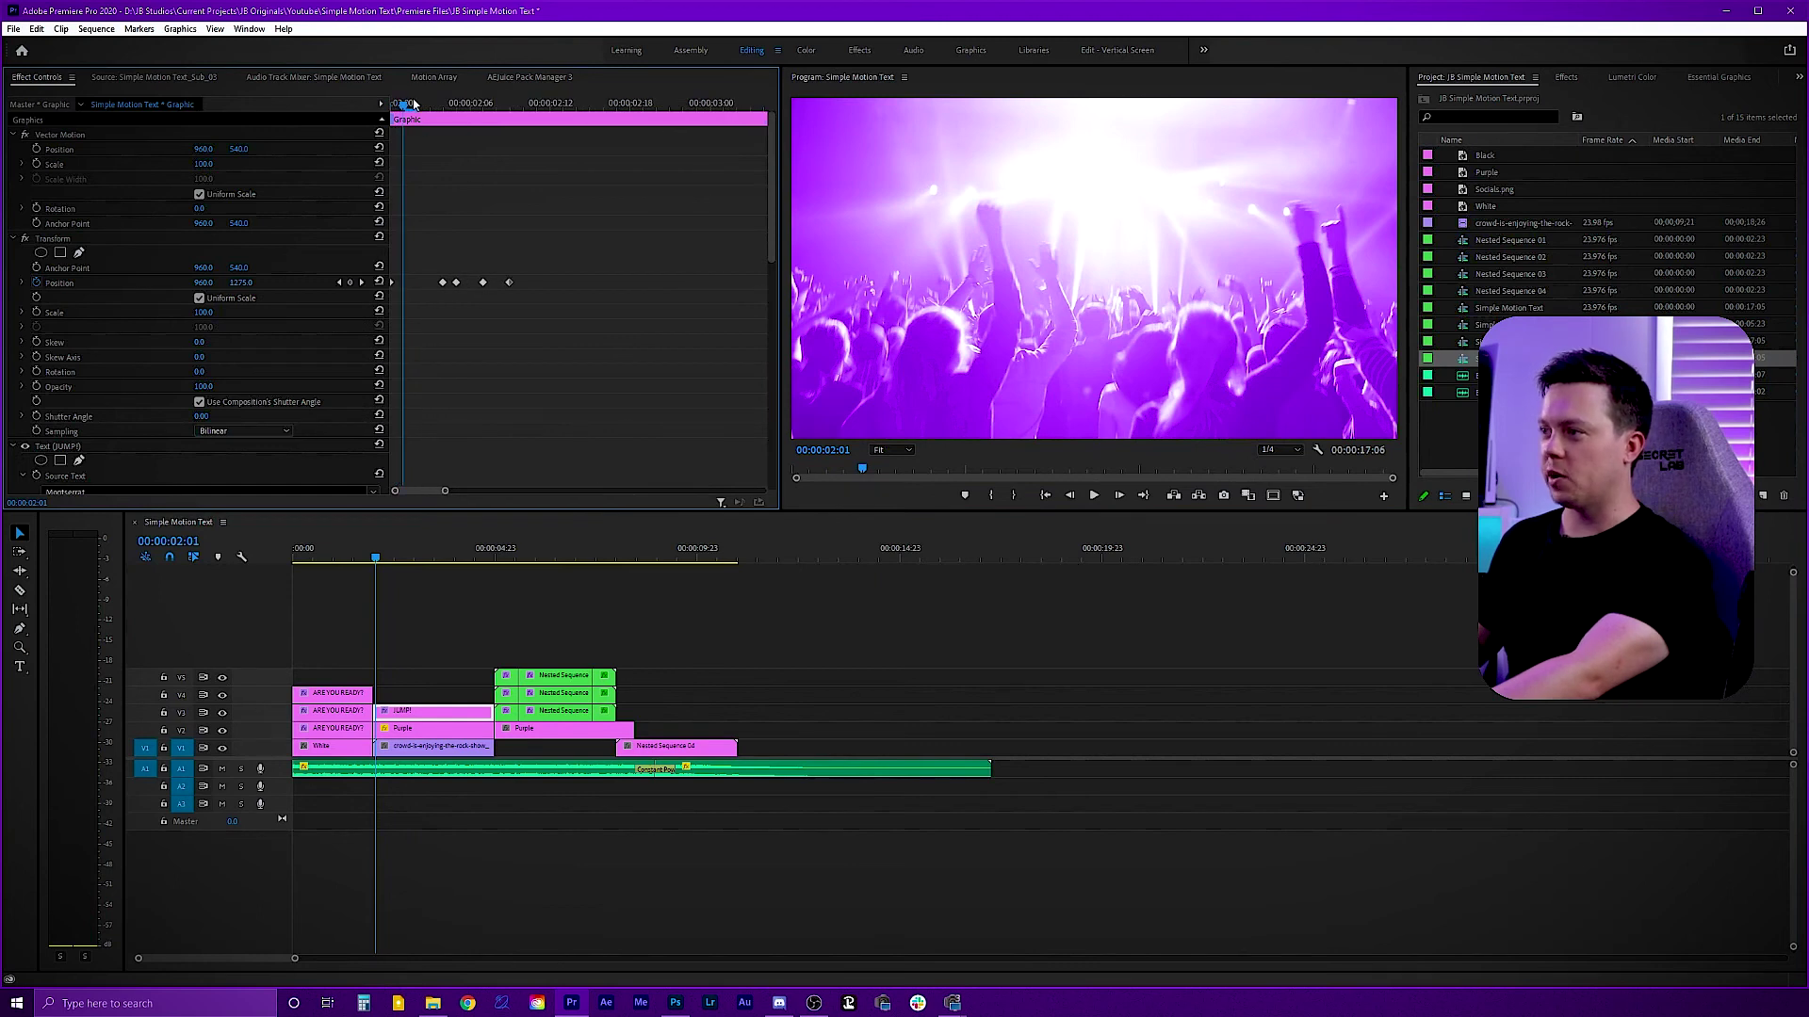
pyautogui.moveTo(413, 103); pyautogui.dragTo(523, 104)
pyautogui.click(126, 238)
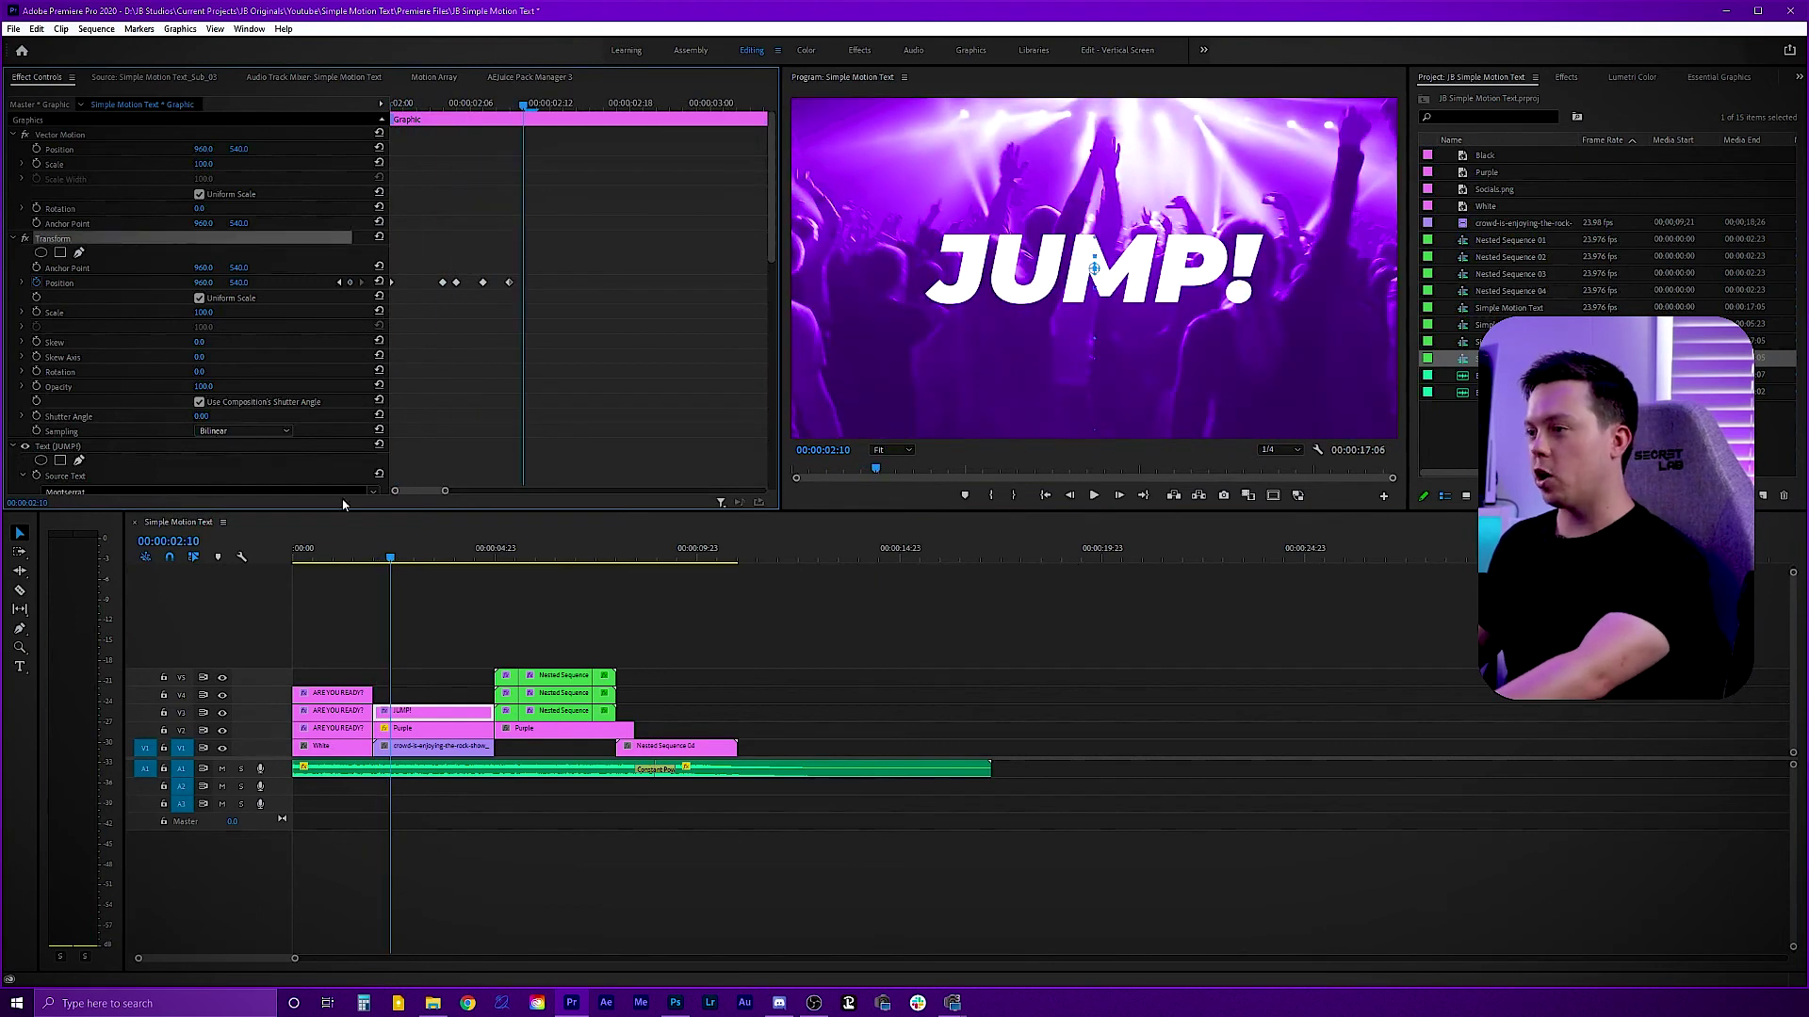
pyautogui.click(528, 558)
pyautogui.click(521, 731)
pyautogui.hotkey('ctrl', 'v')
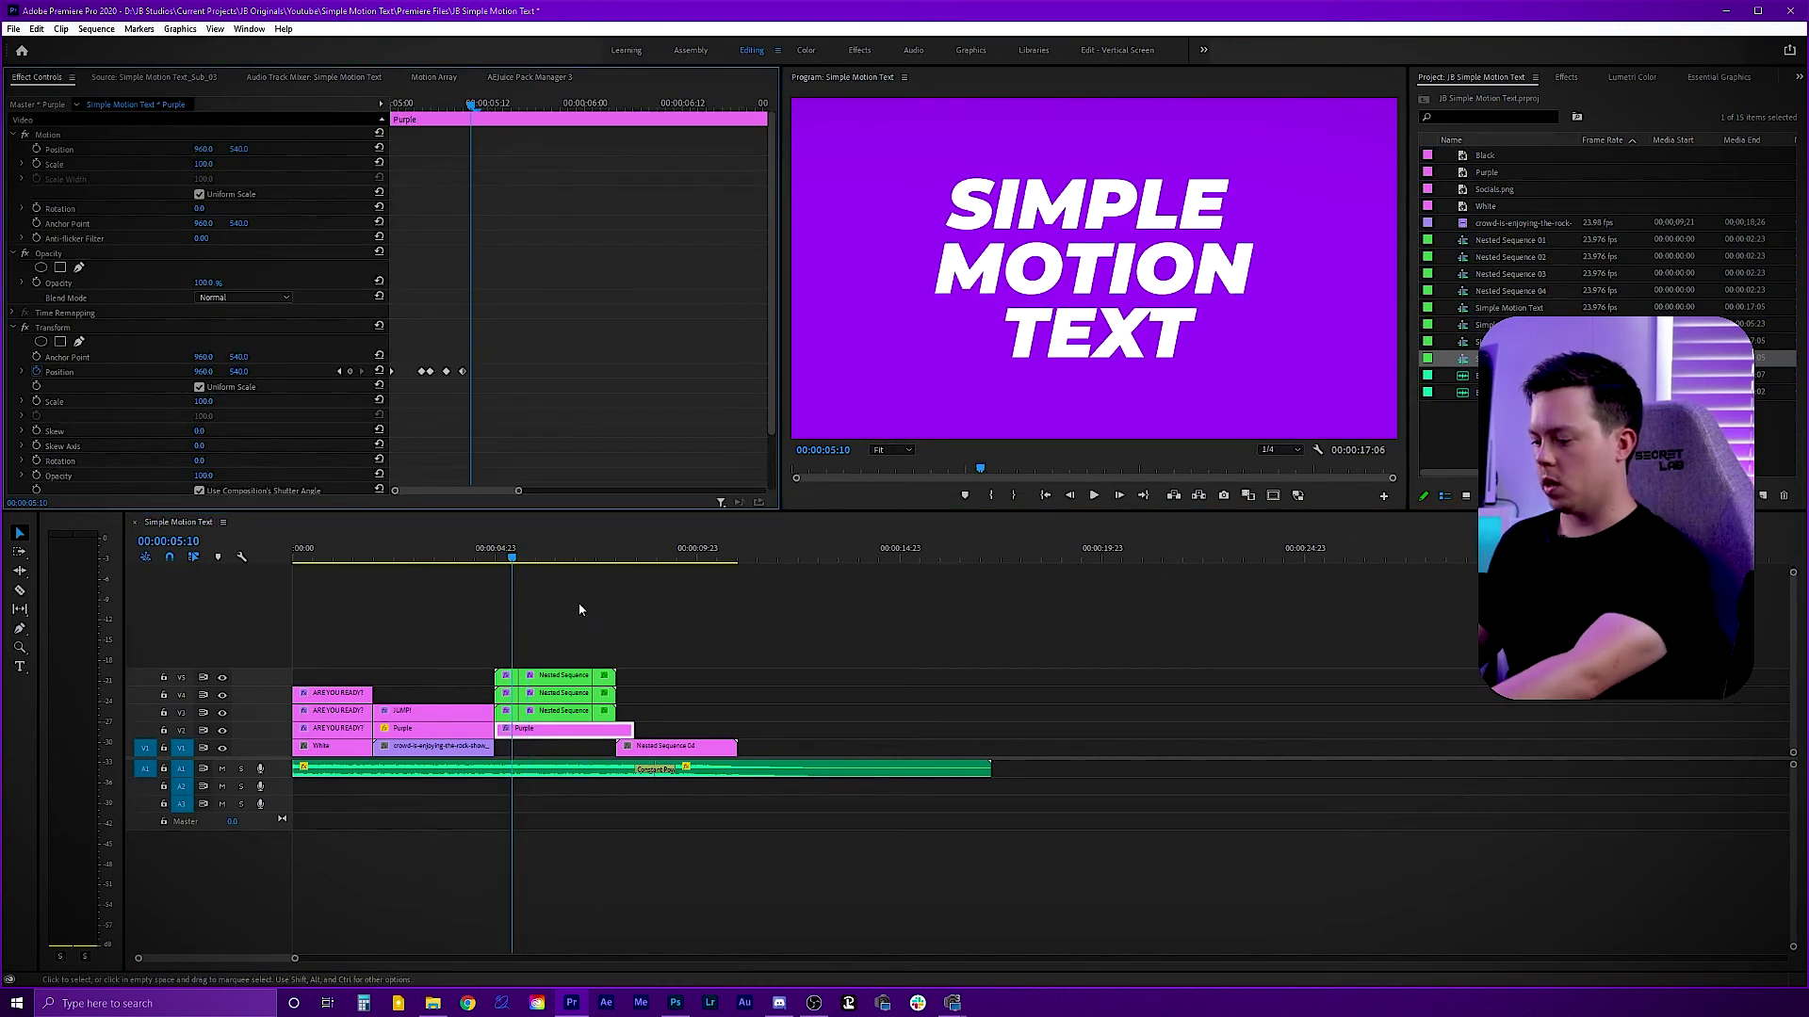
# Split the V2 Purple clip where the nested sequences end and delete the Transform effect from its longer first part
pyautogui.press('c')
pyautogui.press('v')
pyautogui.moveTo(500, 559); pyautogui.dragTo(507, 560)
pyautogui.click(118, 329)
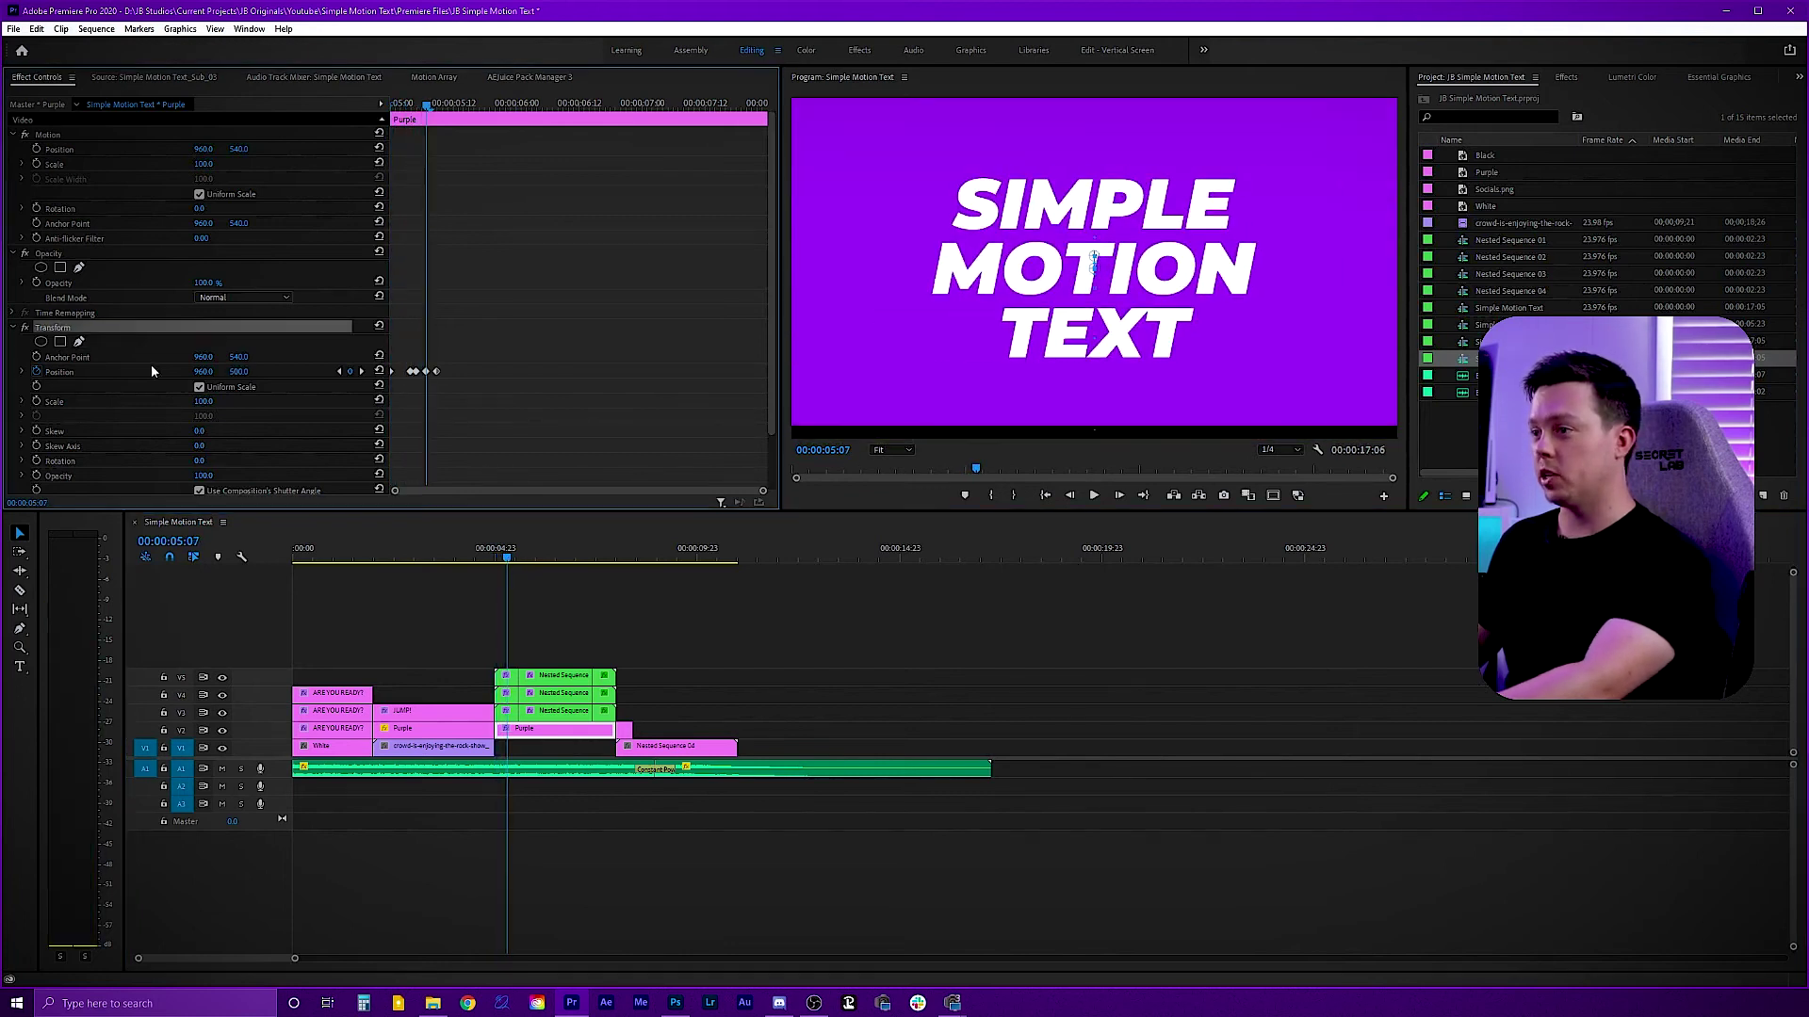
pyautogui.press('Delete')
# Nest the short Purple piece at the end of V2 and reverse the nested clip's speed
pyautogui.moveTo(507, 559); pyautogui.dragTo(623, 560)
pyautogui.click(625, 730)
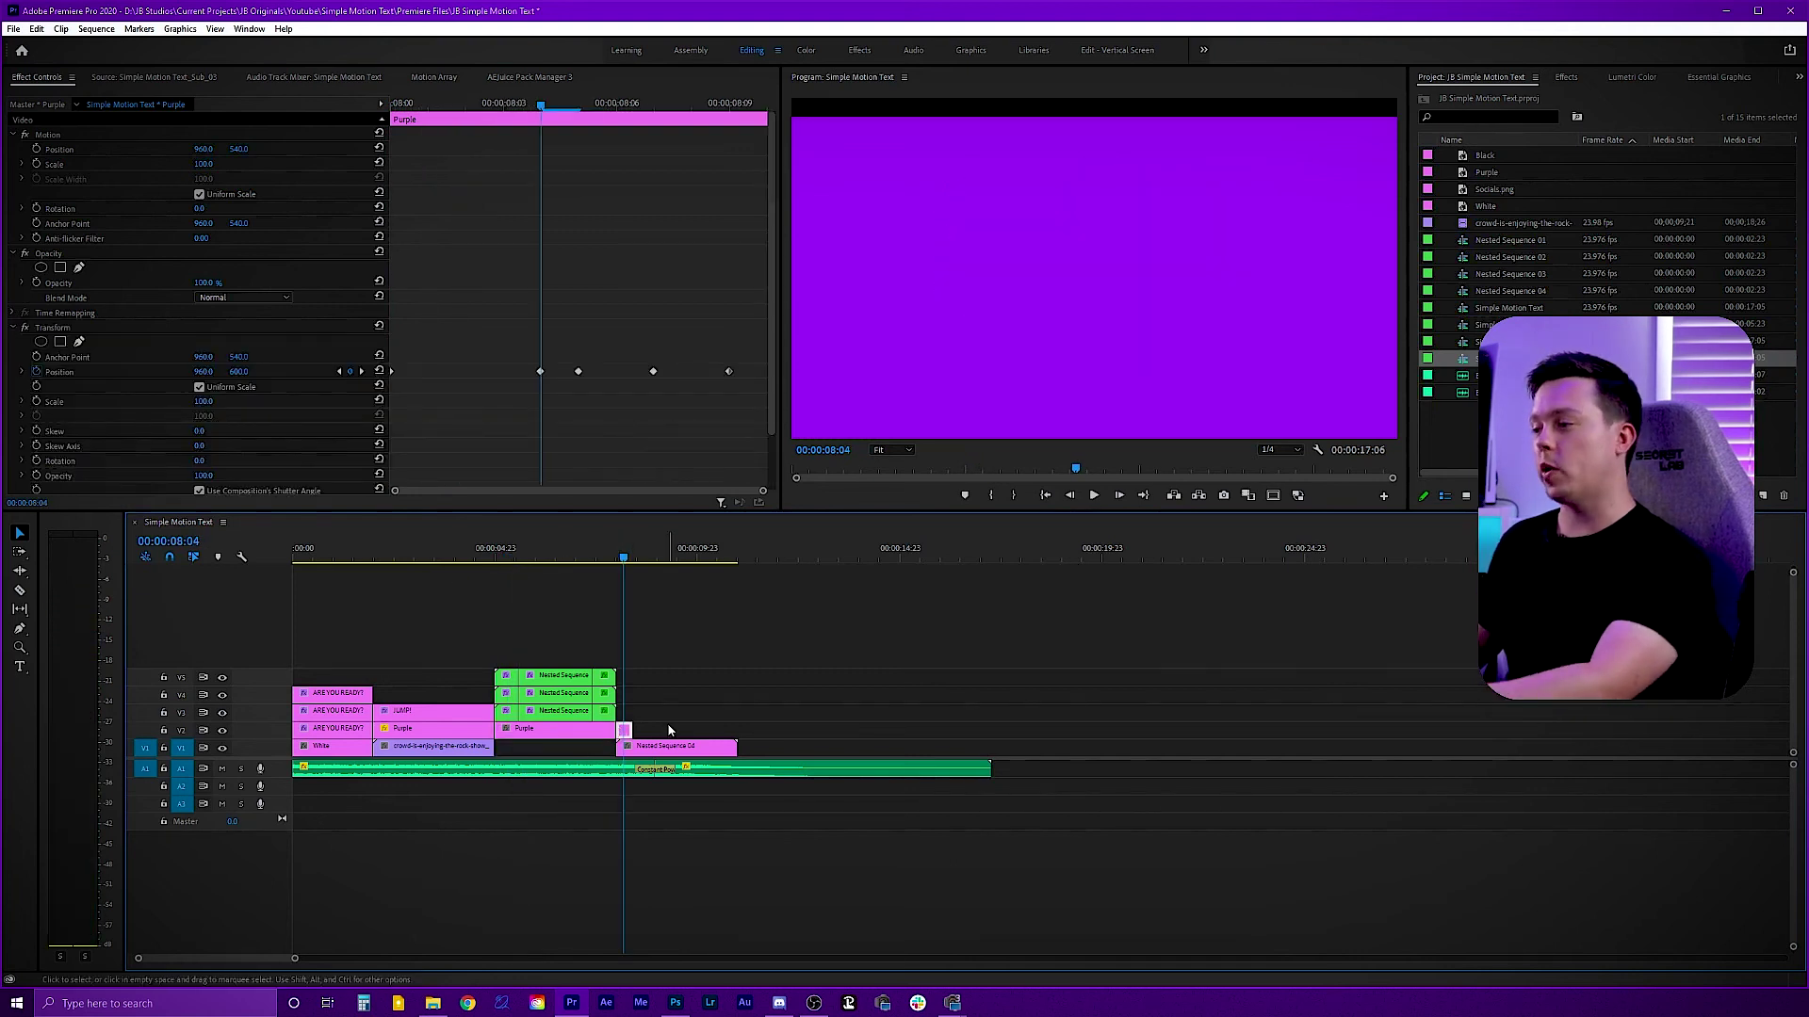
pyautogui.rightClick(626, 734)
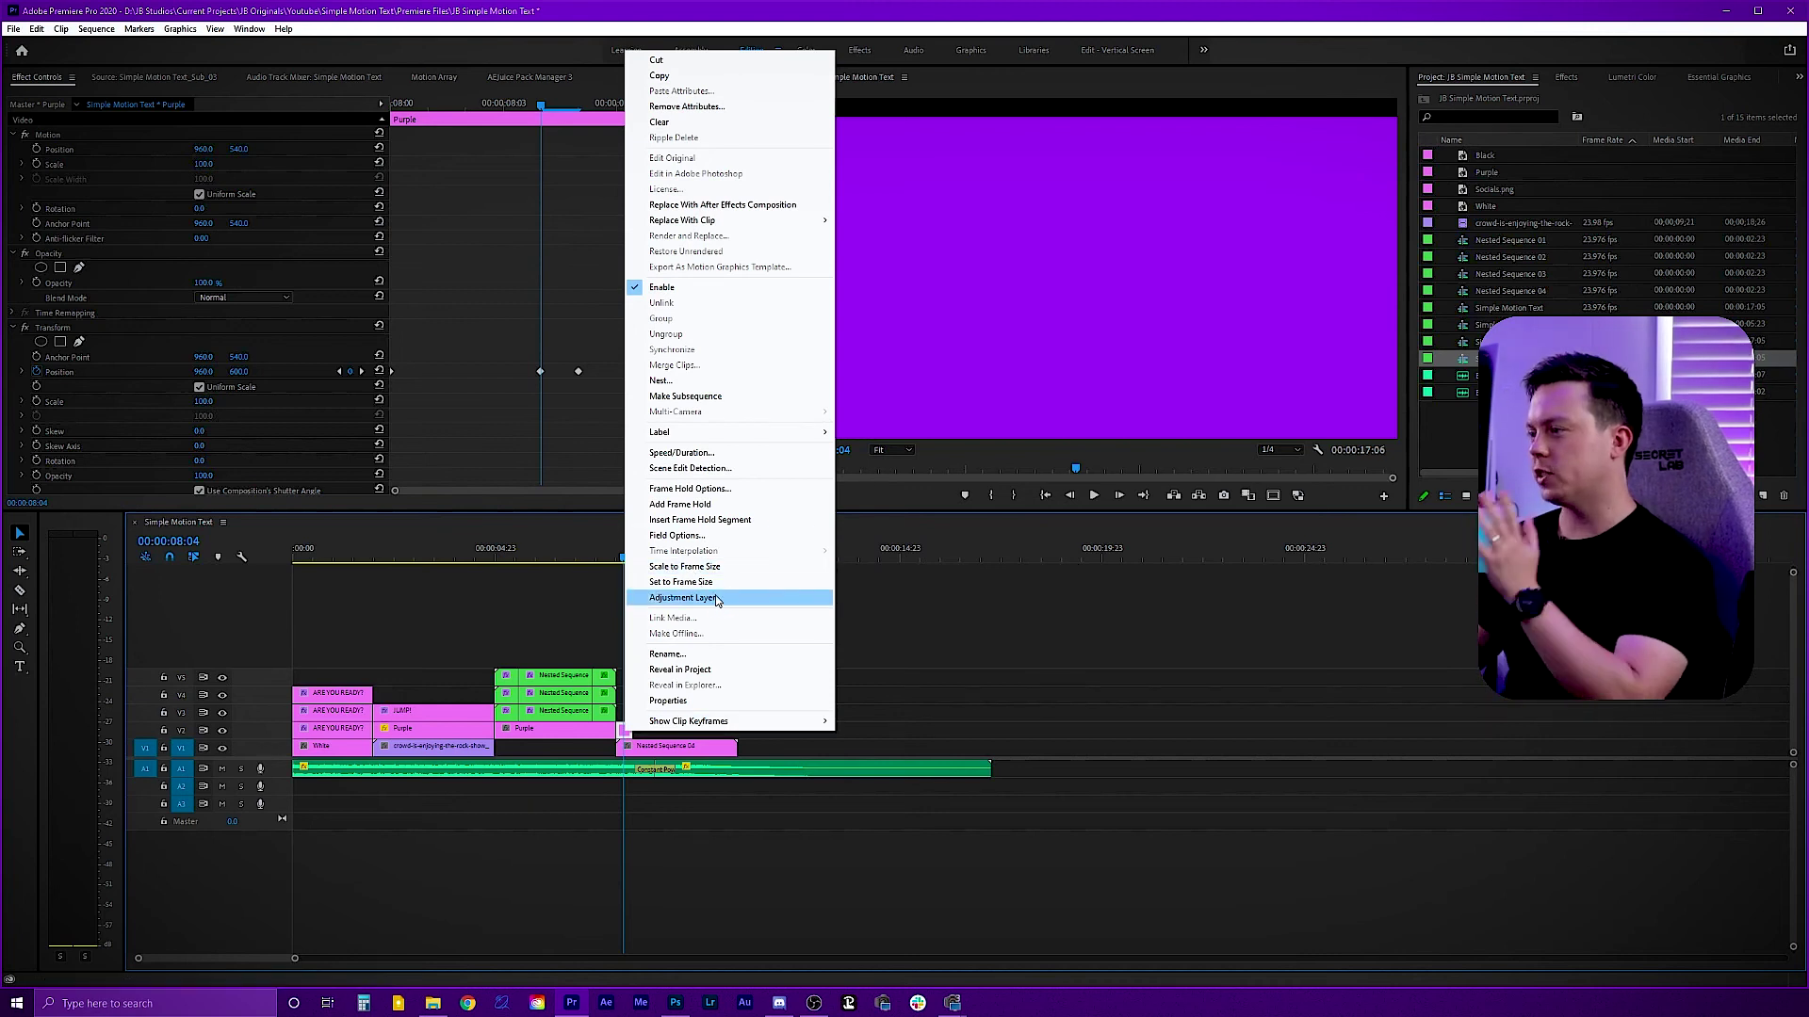
pyautogui.click(686, 380)
pyautogui.click(872, 515)
pyautogui.rightClick(624, 731)
pyautogui.click(683, 453)
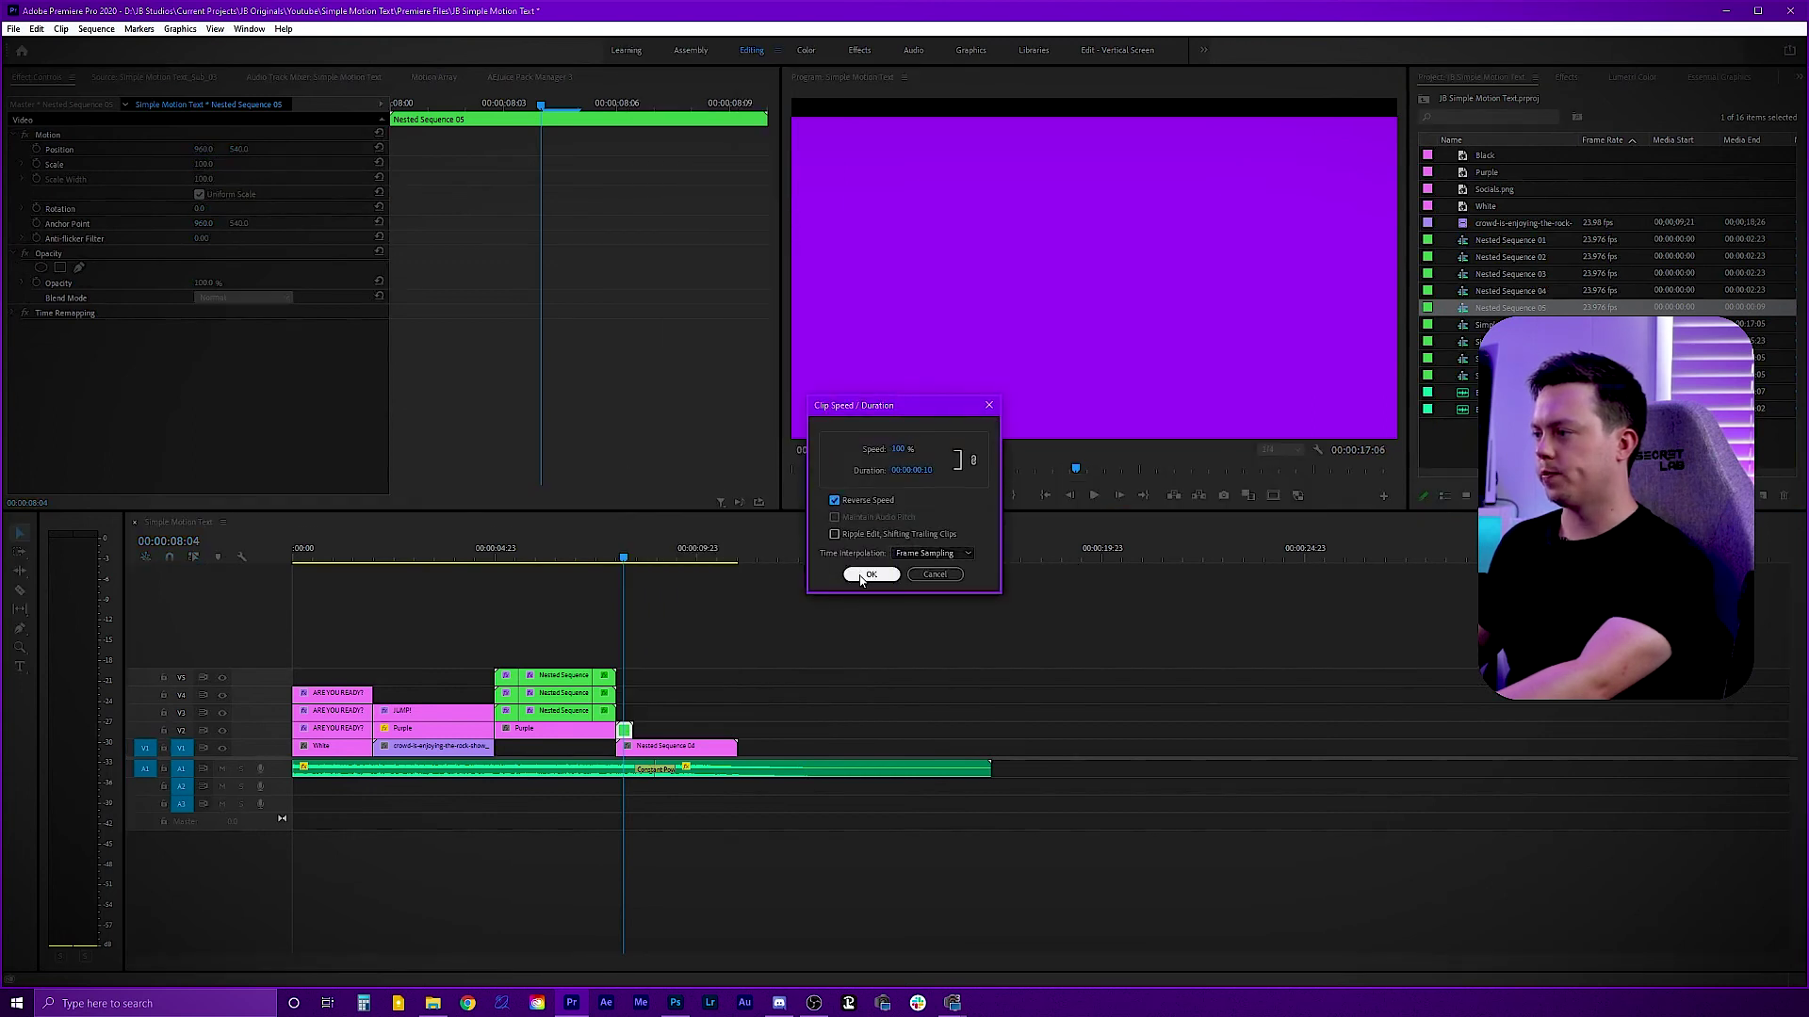
pyautogui.click(869, 575)
# Play and step frame by frame from about 00:00:08:00 to examine how the purple layer leaves the frame
pyautogui.press('space')
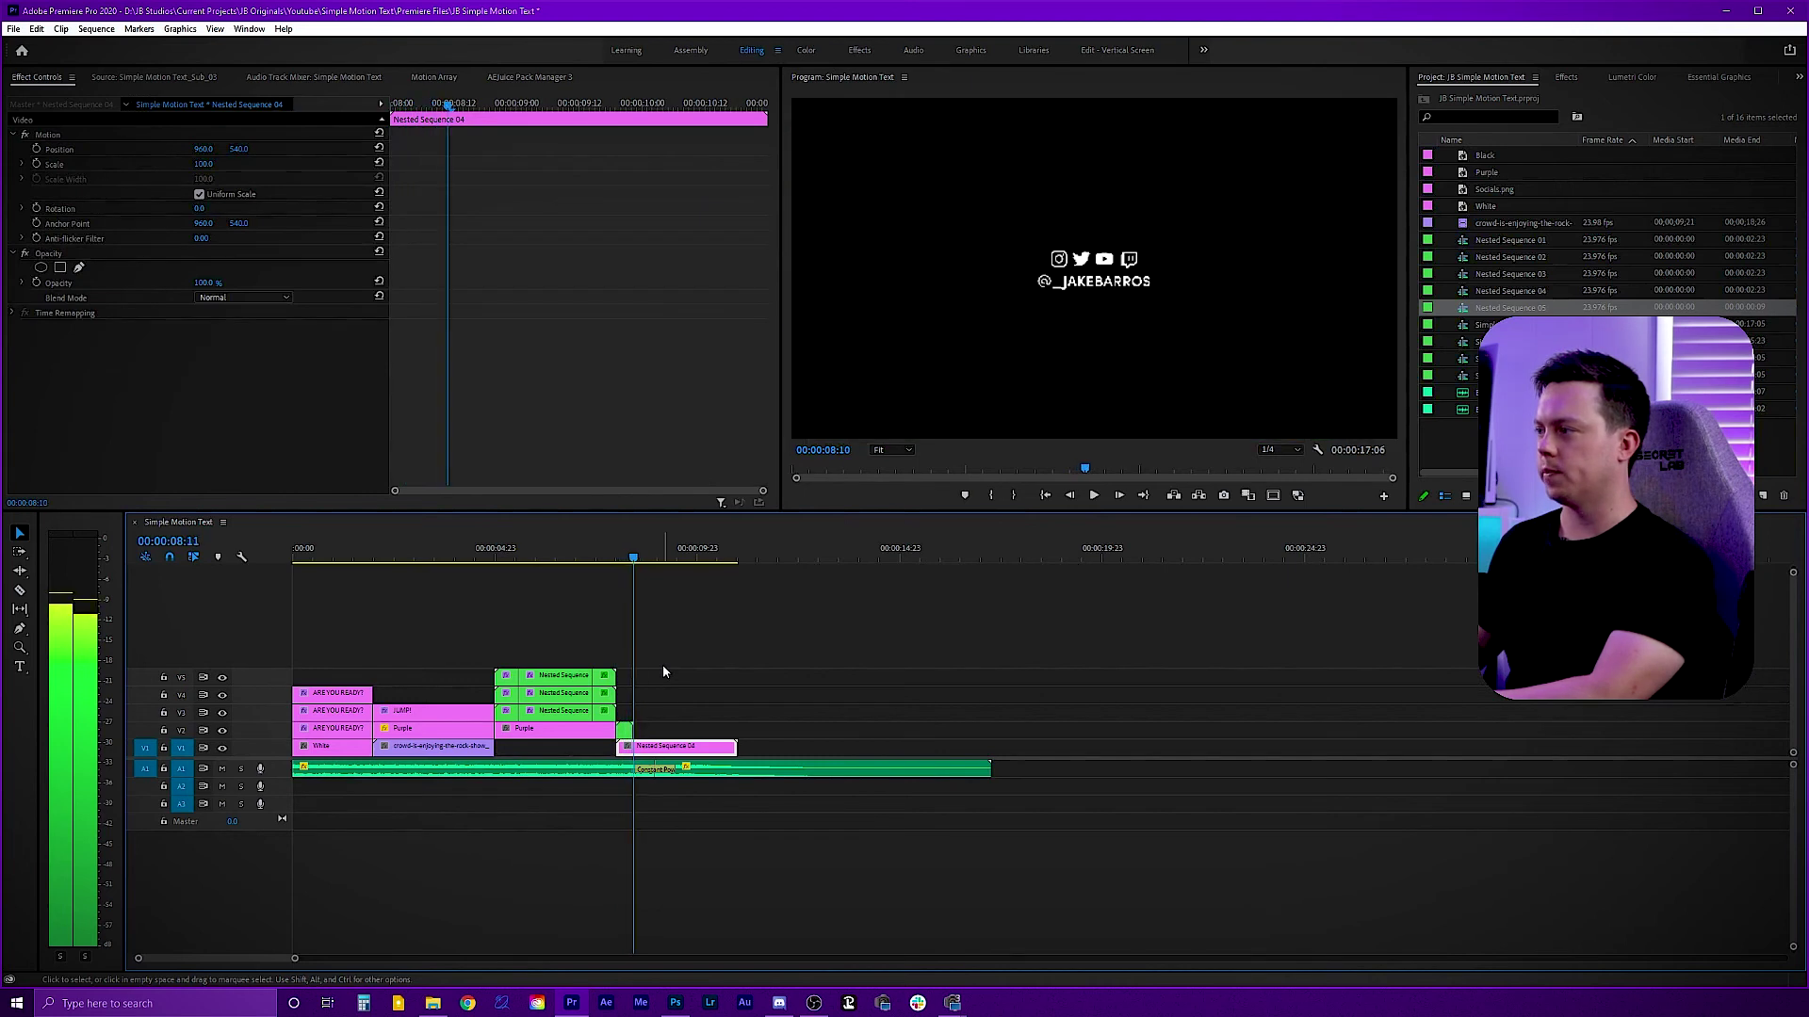
pyautogui.press('space')
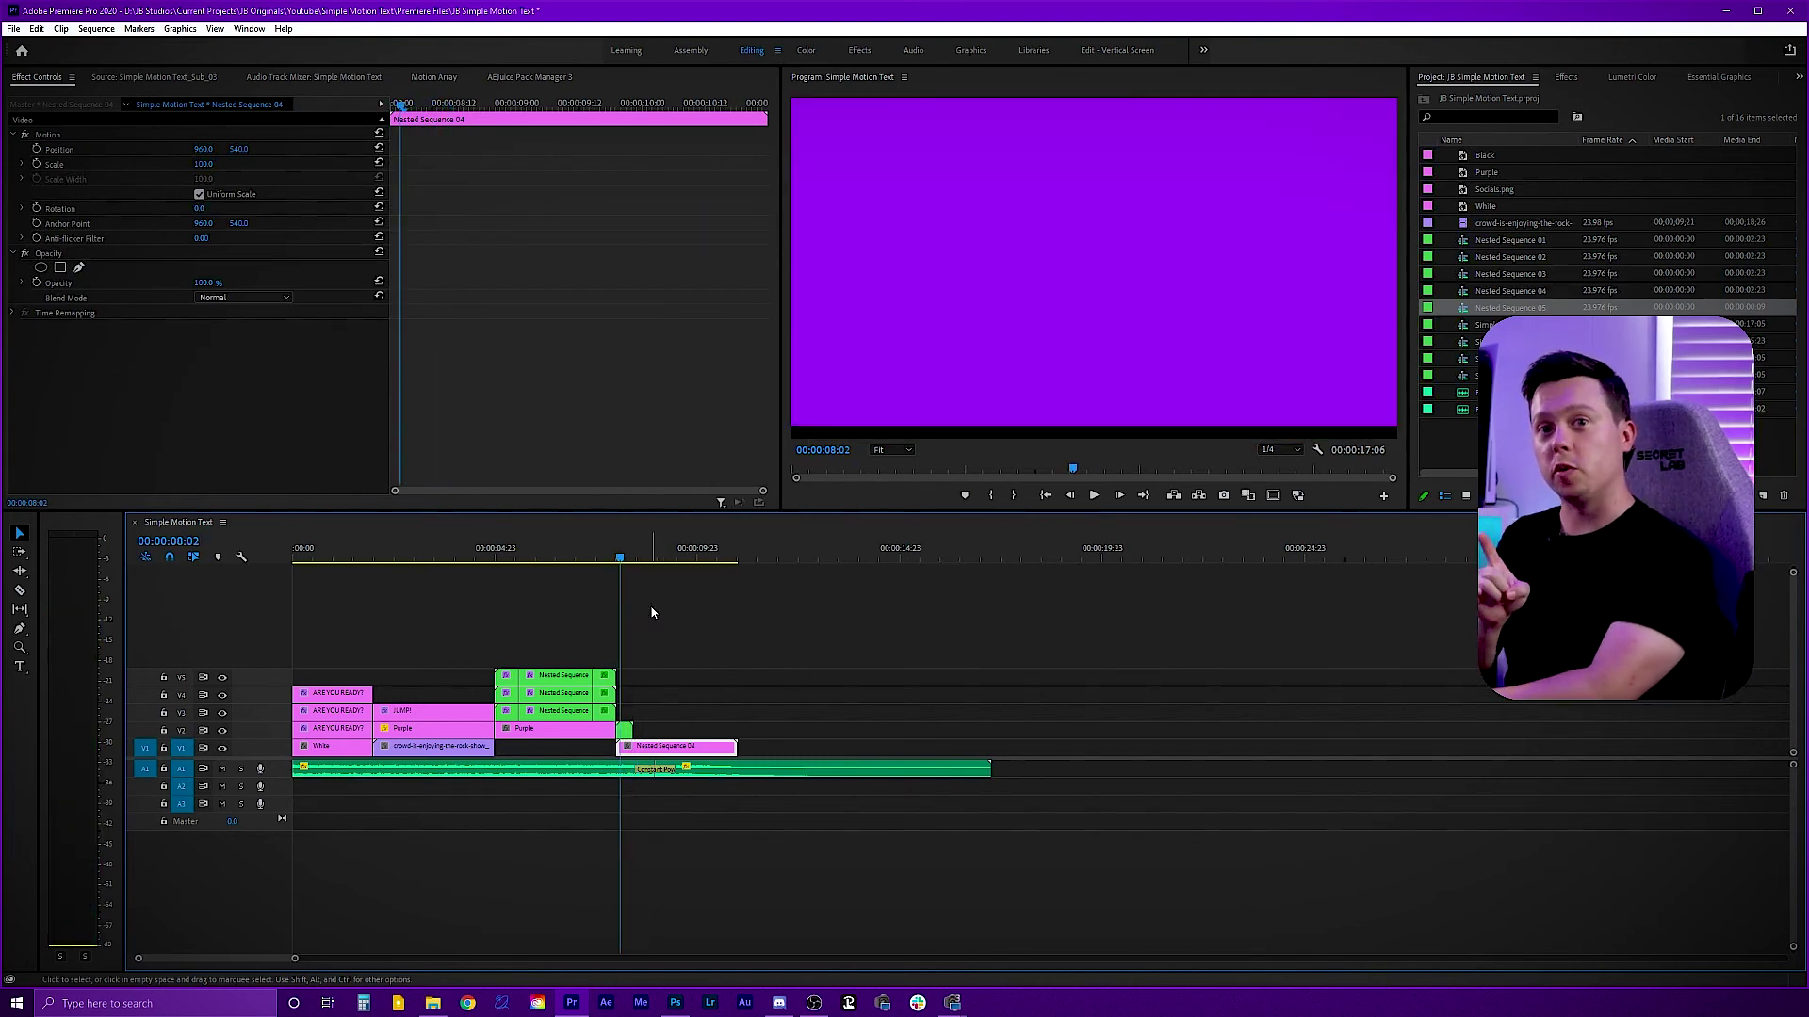
pyautogui.press('Right')
pyautogui.press('Left')
pyautogui.press('Left')
pyautogui.press('Left')
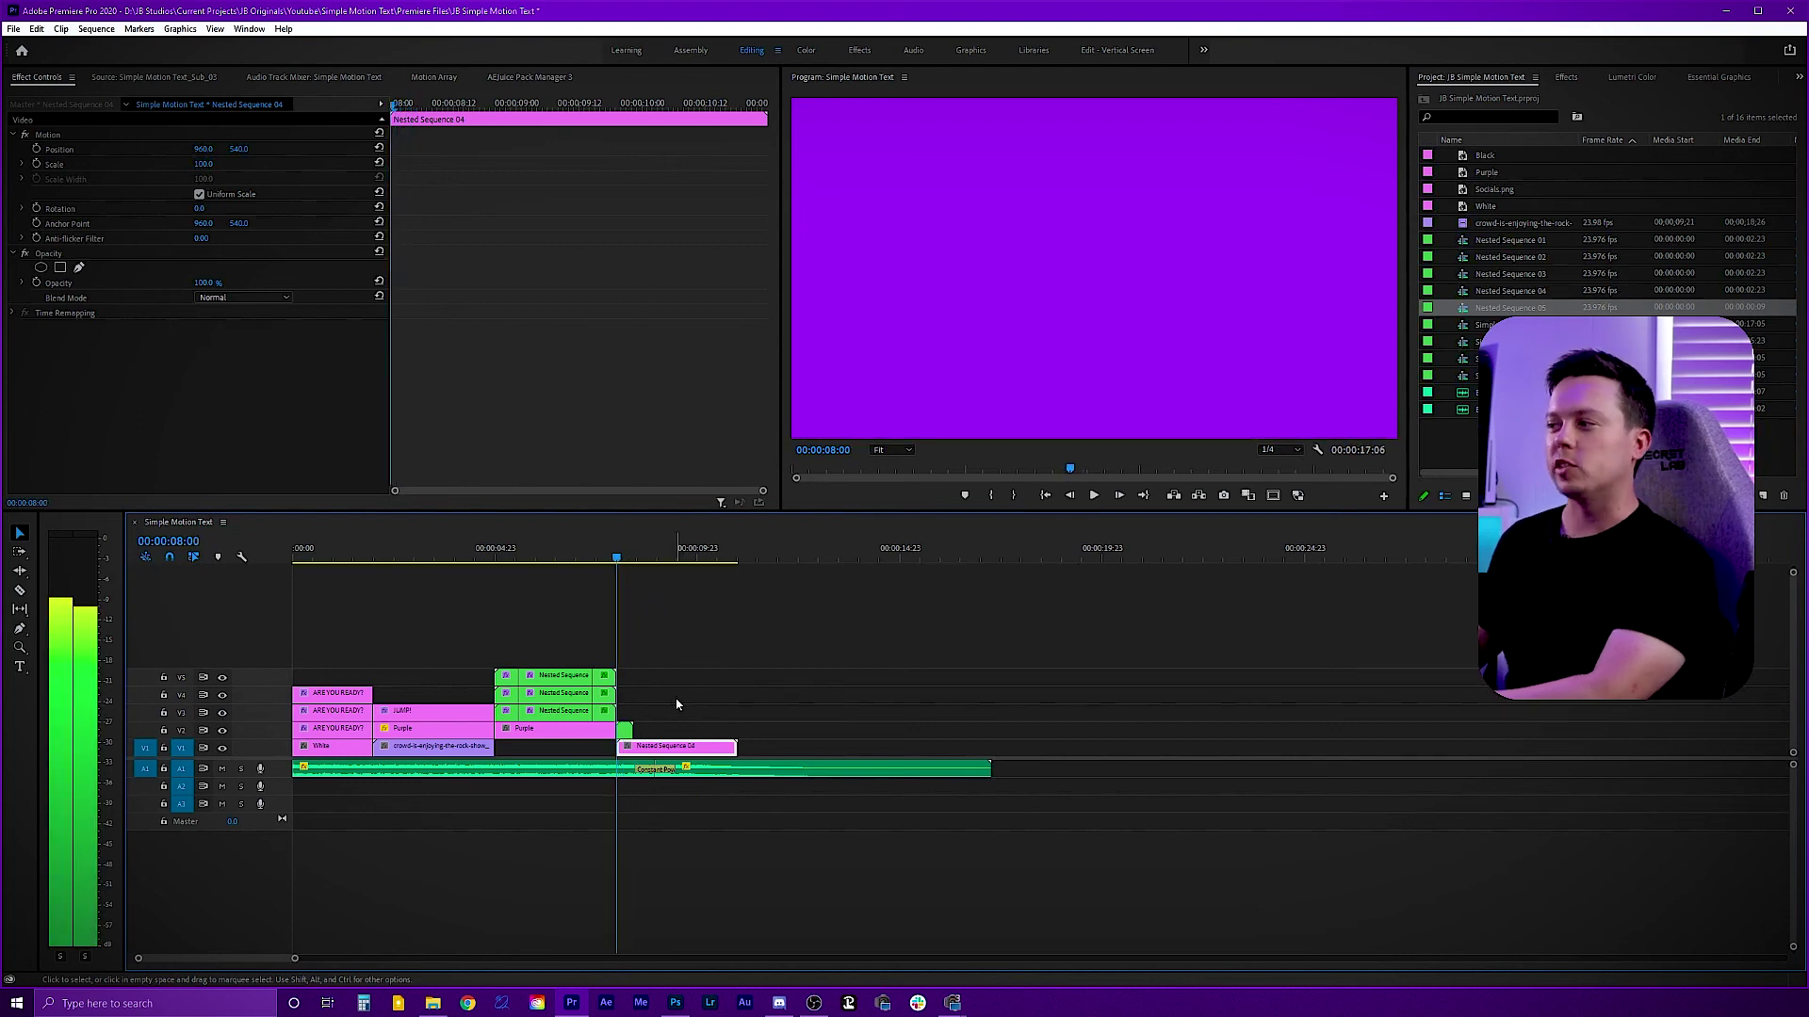
pyautogui.press('Right')
pyautogui.press('Right')
pyautogui.press('Right')
pyautogui.press('Right')
pyautogui.press('Right')
pyautogui.press('Right')
pyautogui.press('Right')
pyautogui.press('Right')
pyautogui.press('Right')
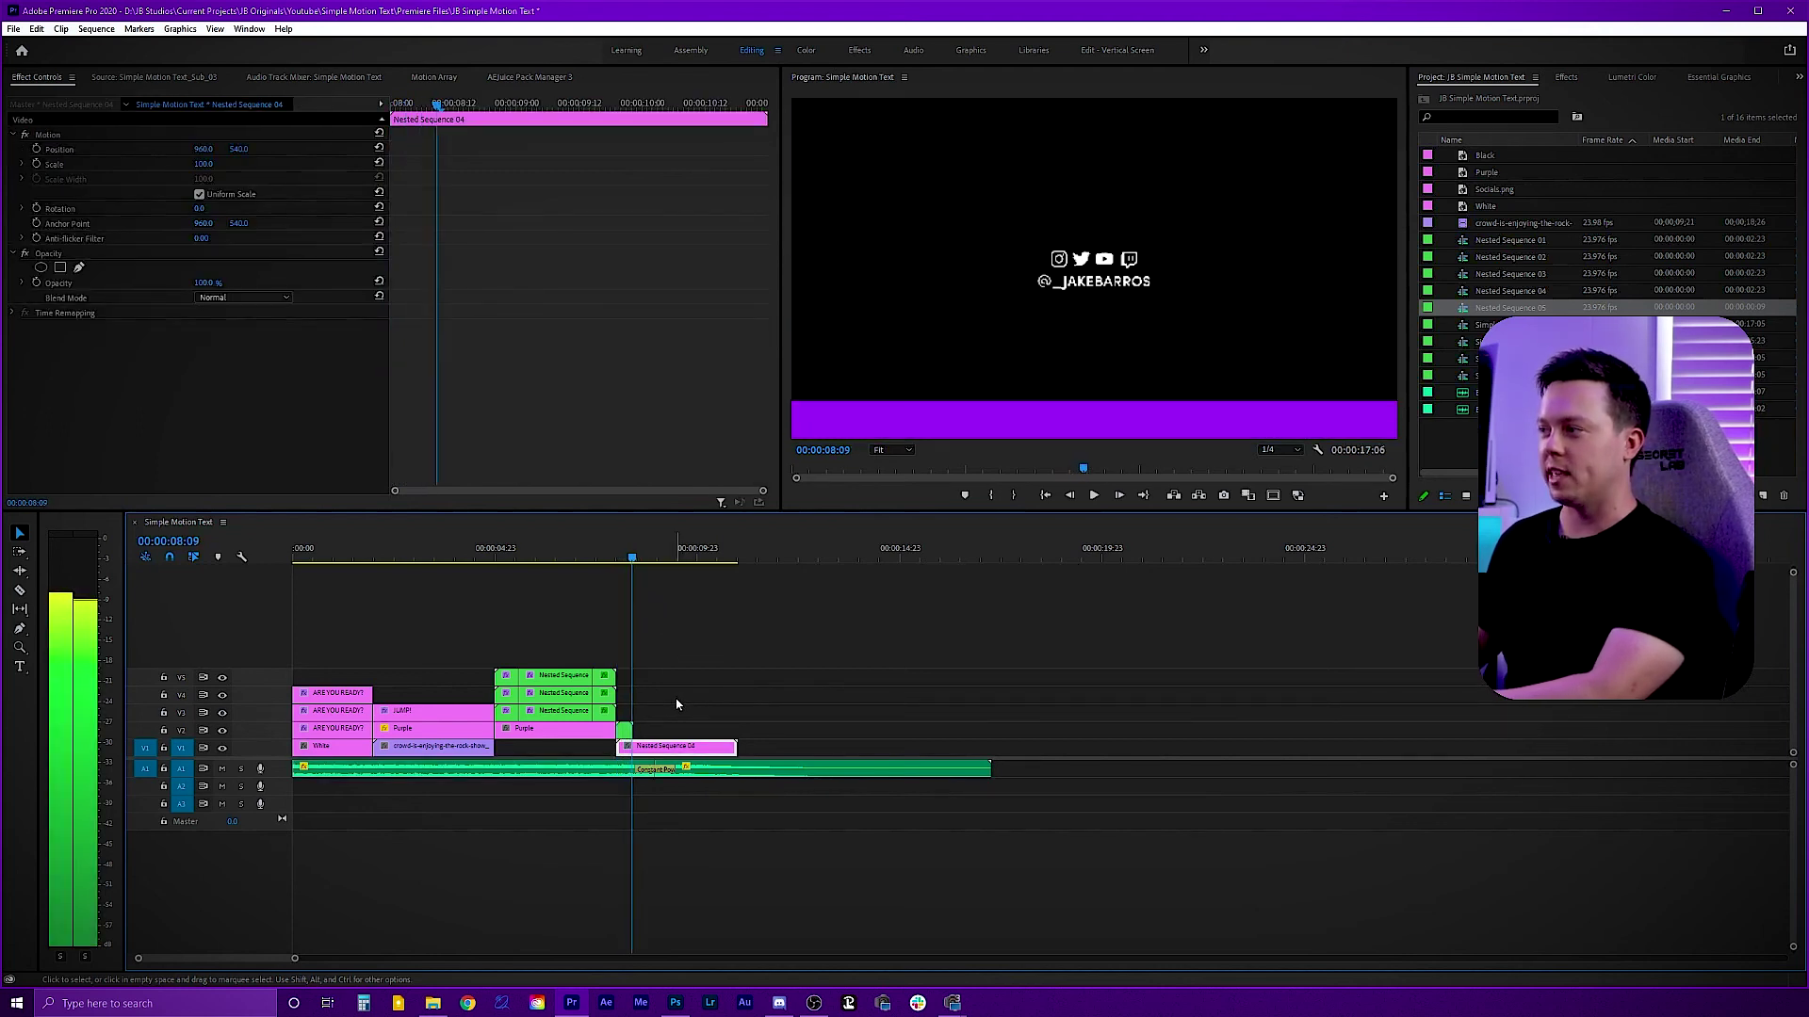
pyautogui.press('Right')
pyautogui.press('Right')
pyautogui.press('Right')
# Open the nested Purple piece and delete the last two Transform Position keyframes of its clip
pyautogui.doubleClick(625, 731)
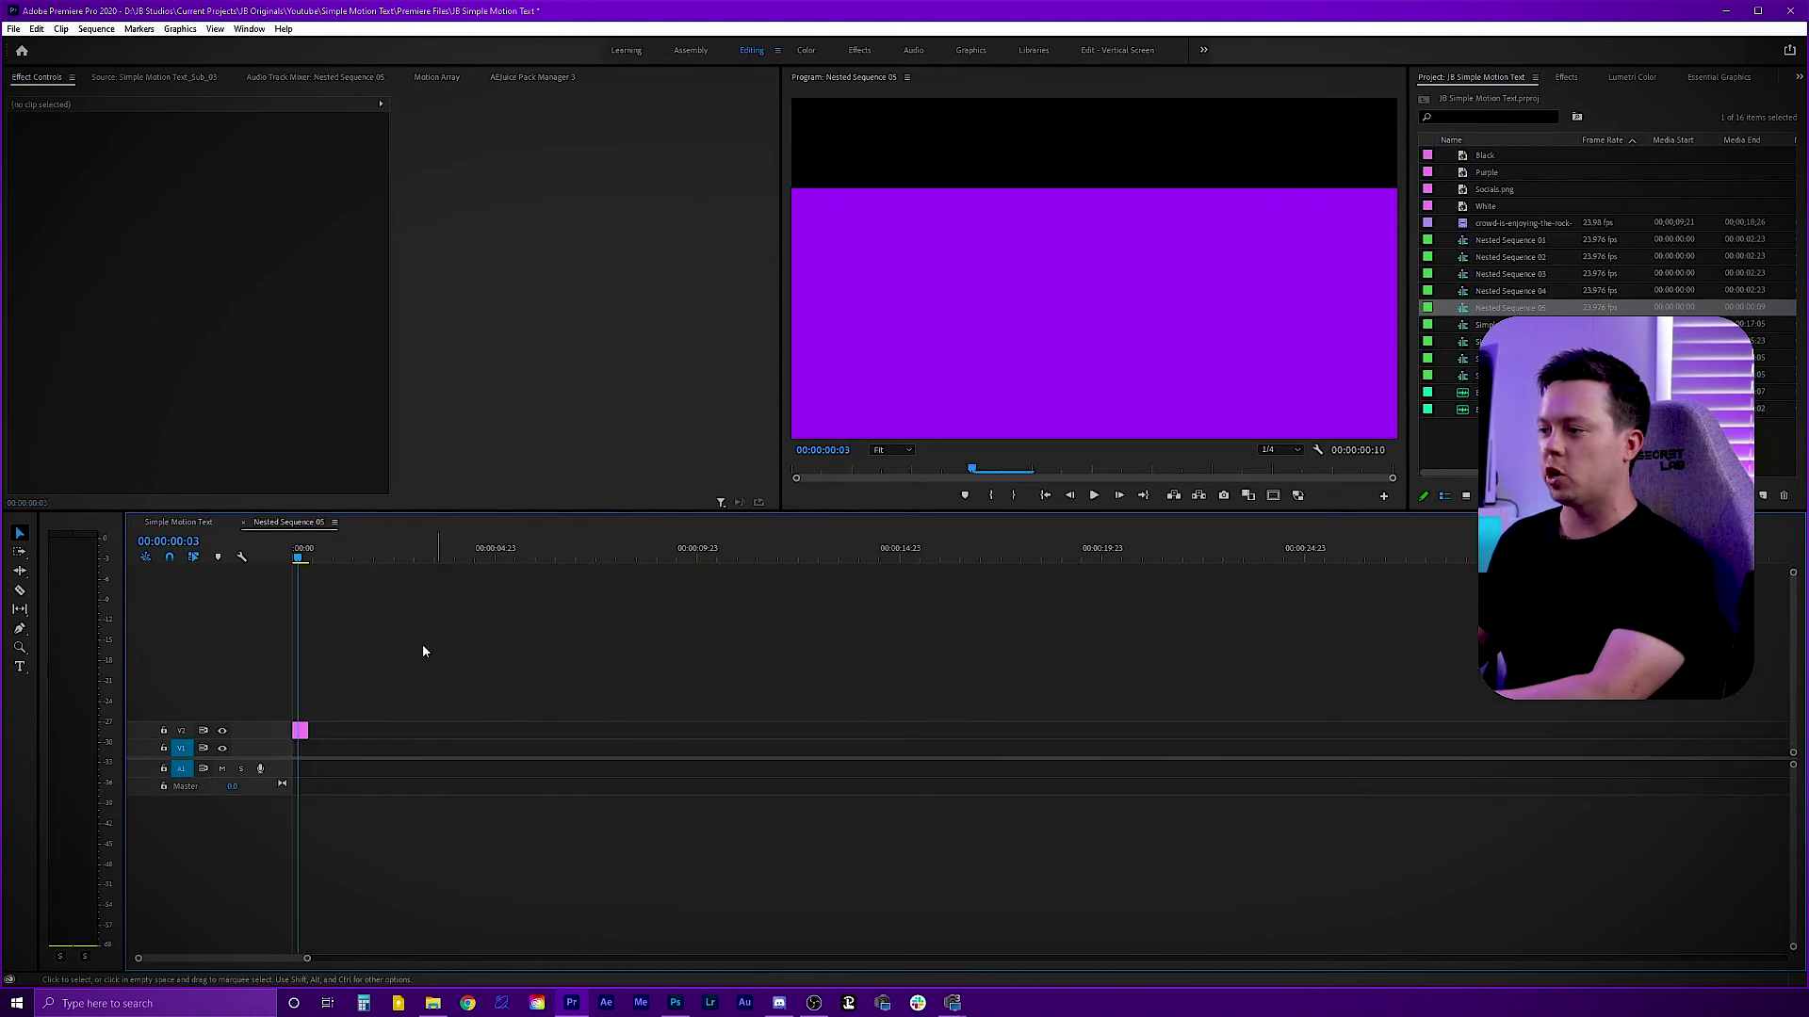
pyautogui.click(301, 729)
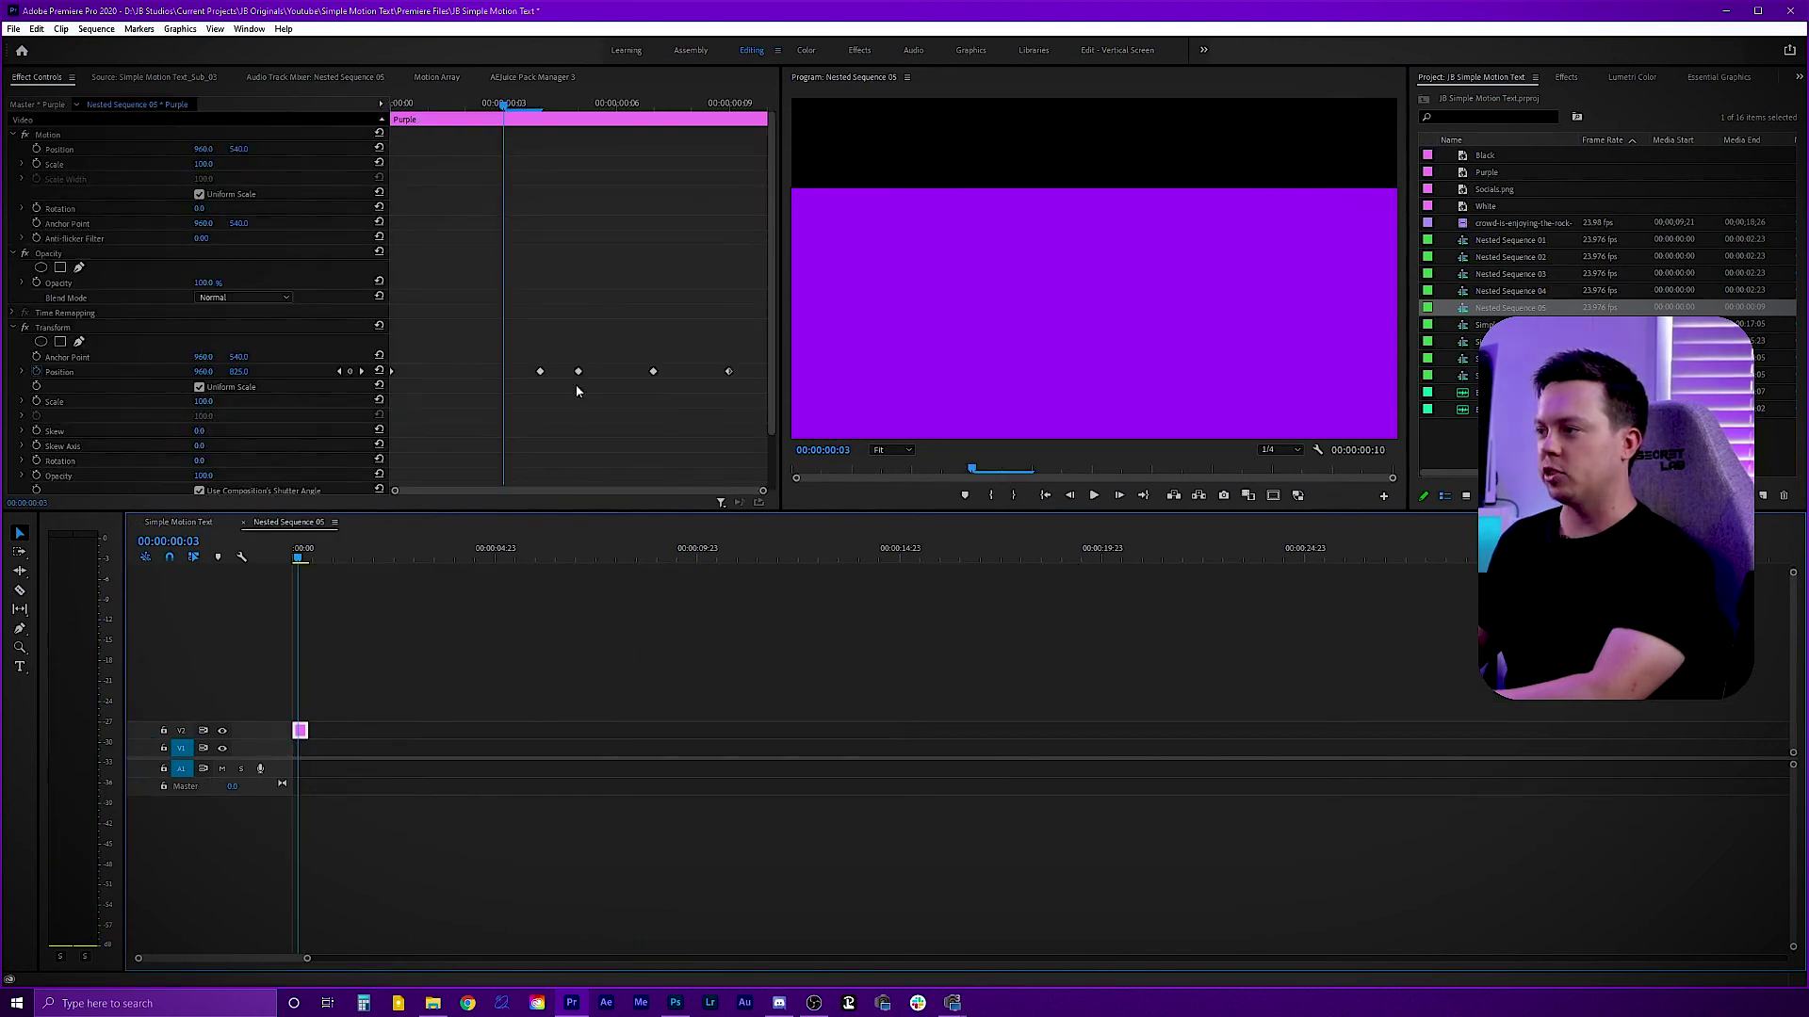
pyautogui.click(369, 495)
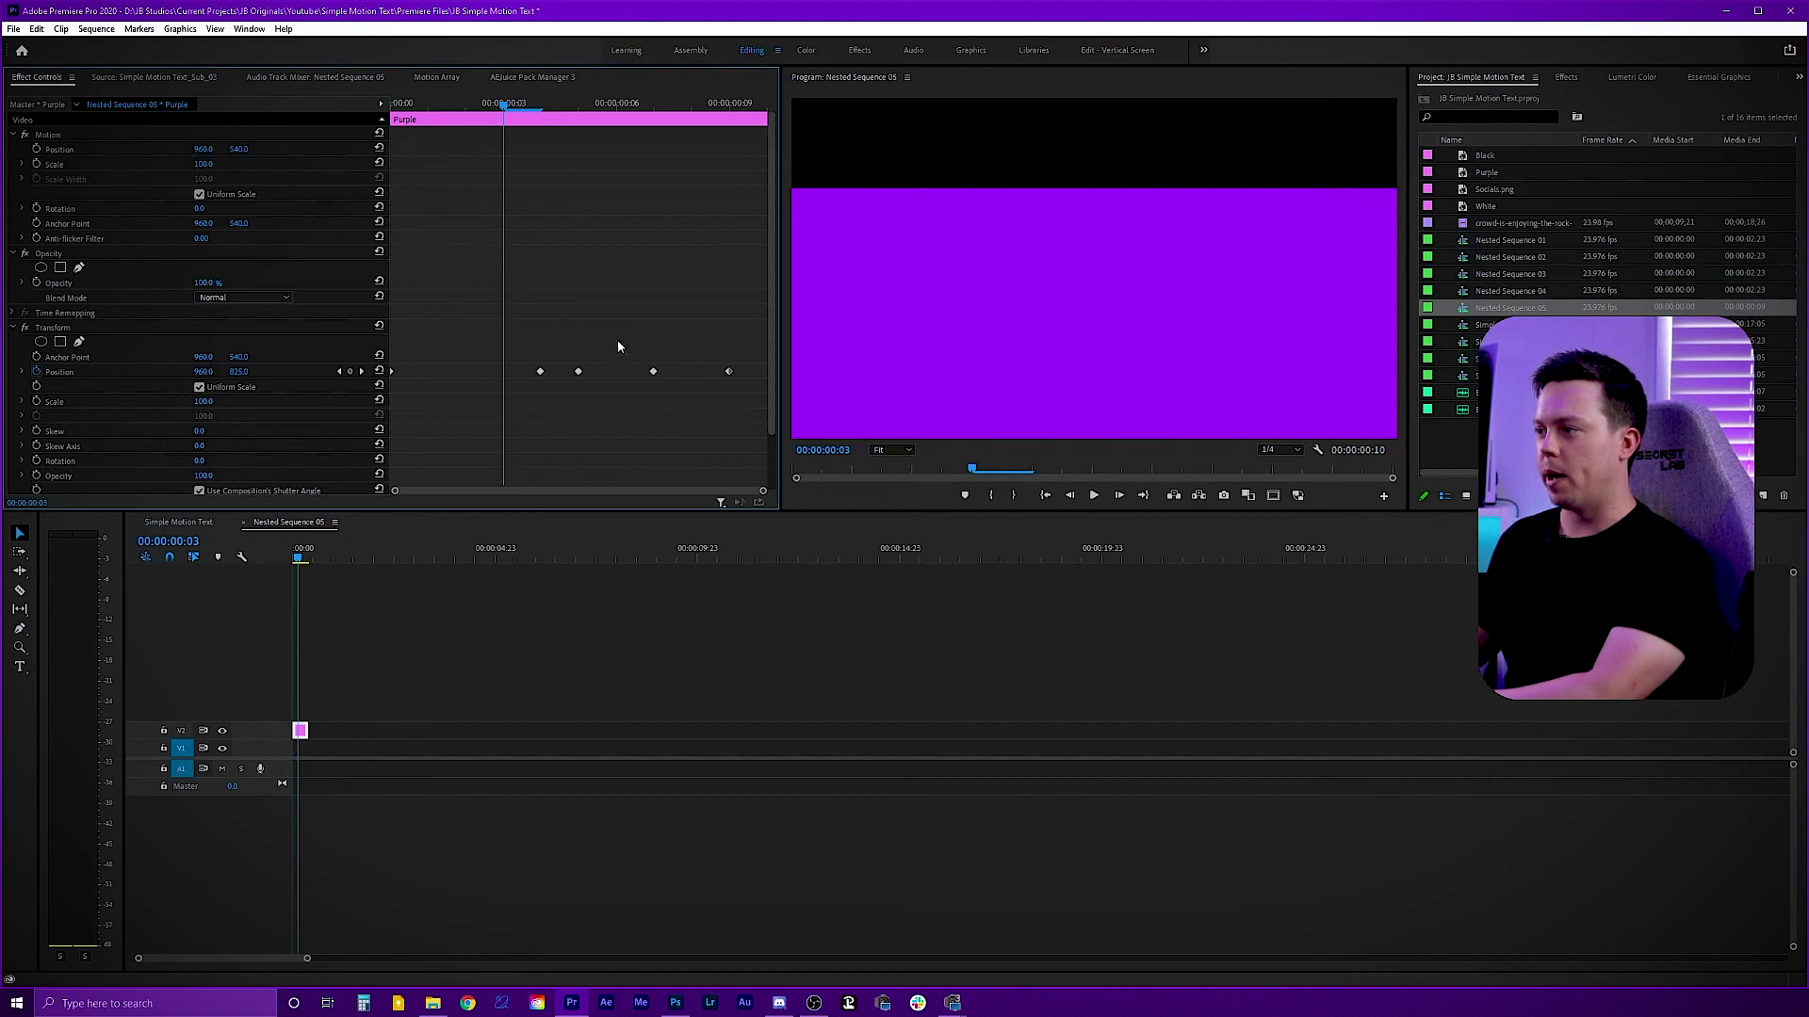
pyautogui.moveTo(621, 316); pyautogui.dragTo(757, 436)
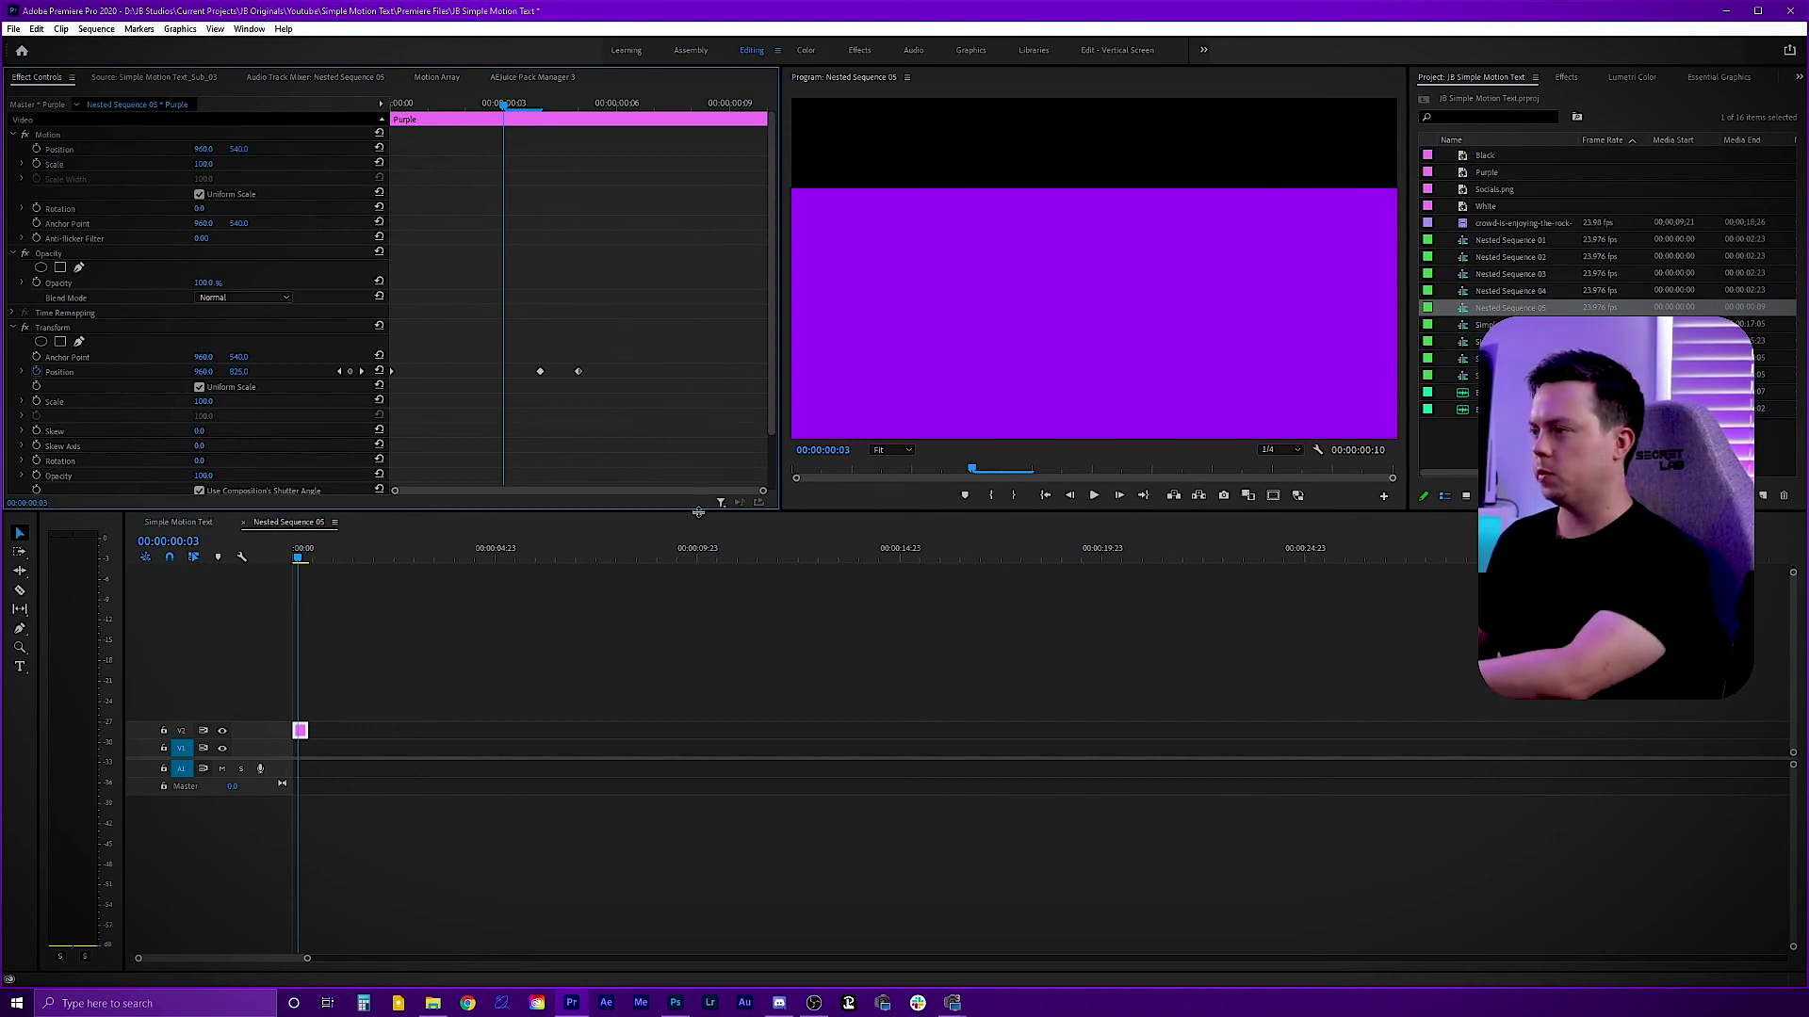
# Return to the Simple Motion Text sequence and play from about 00:00:08:00 to review the purple layer's exit
pyautogui.click(287, 582)
pyautogui.click(202, 522)
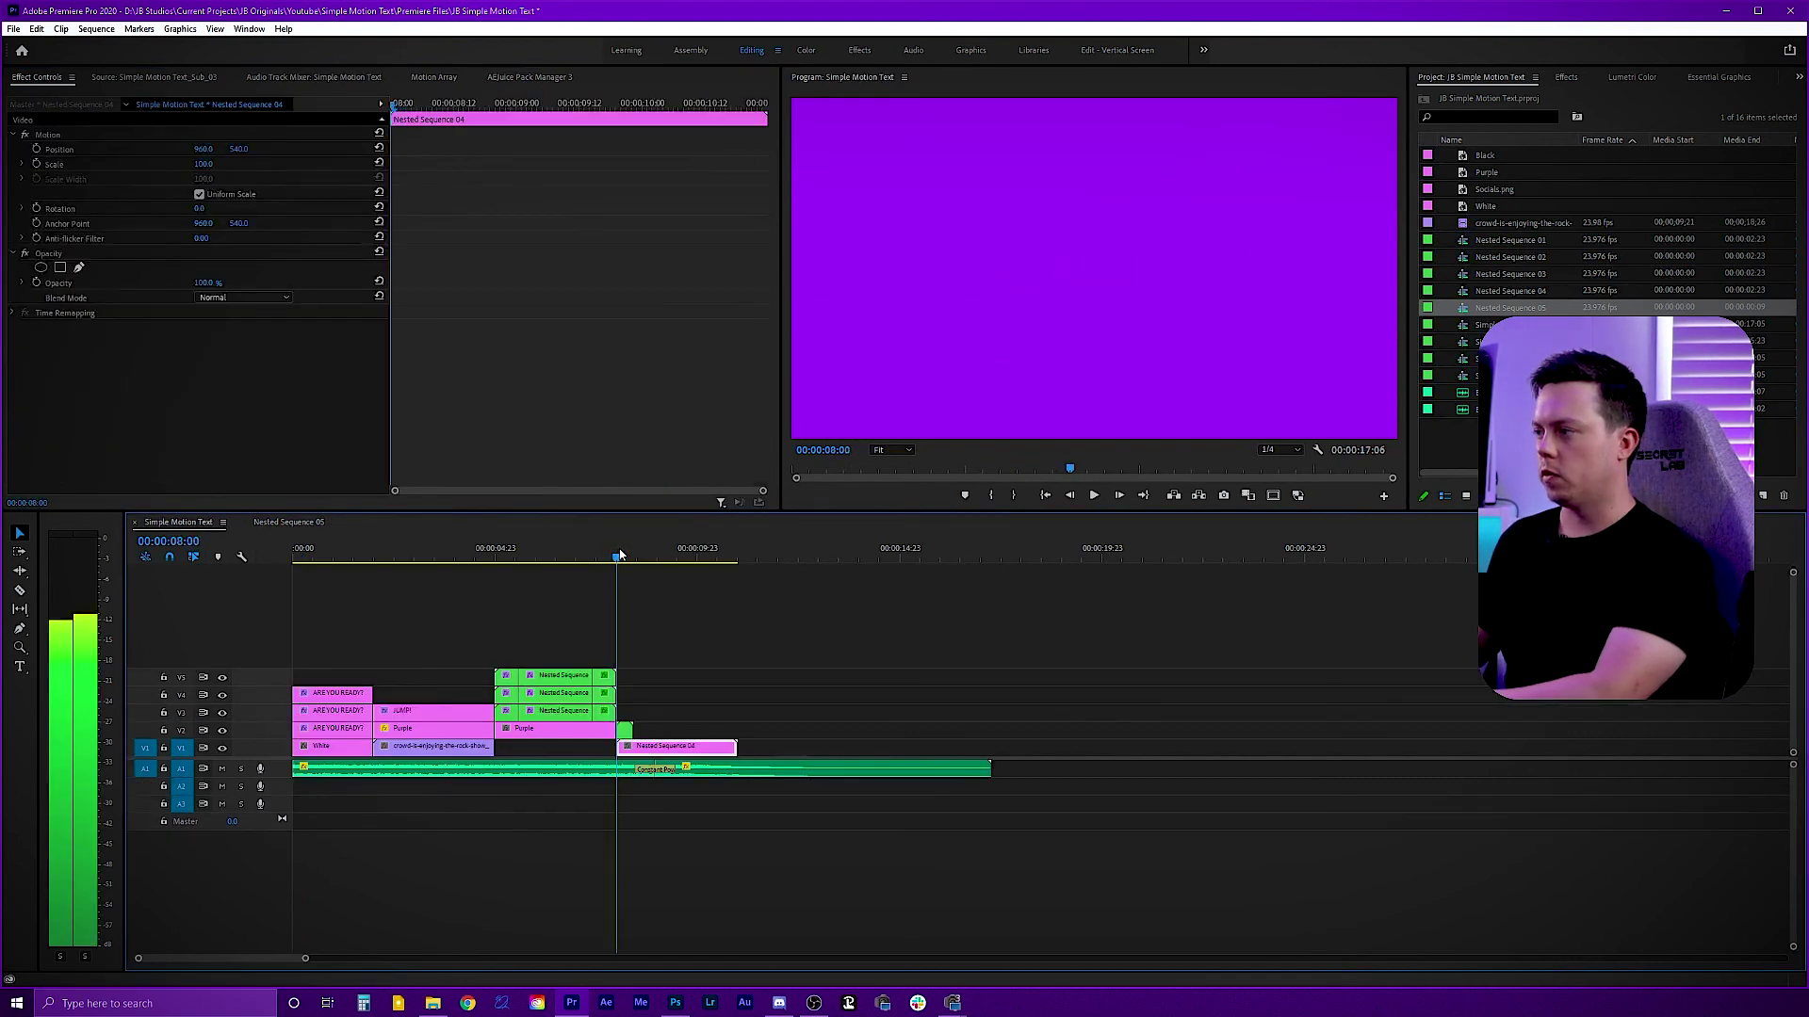
pyautogui.press('space')
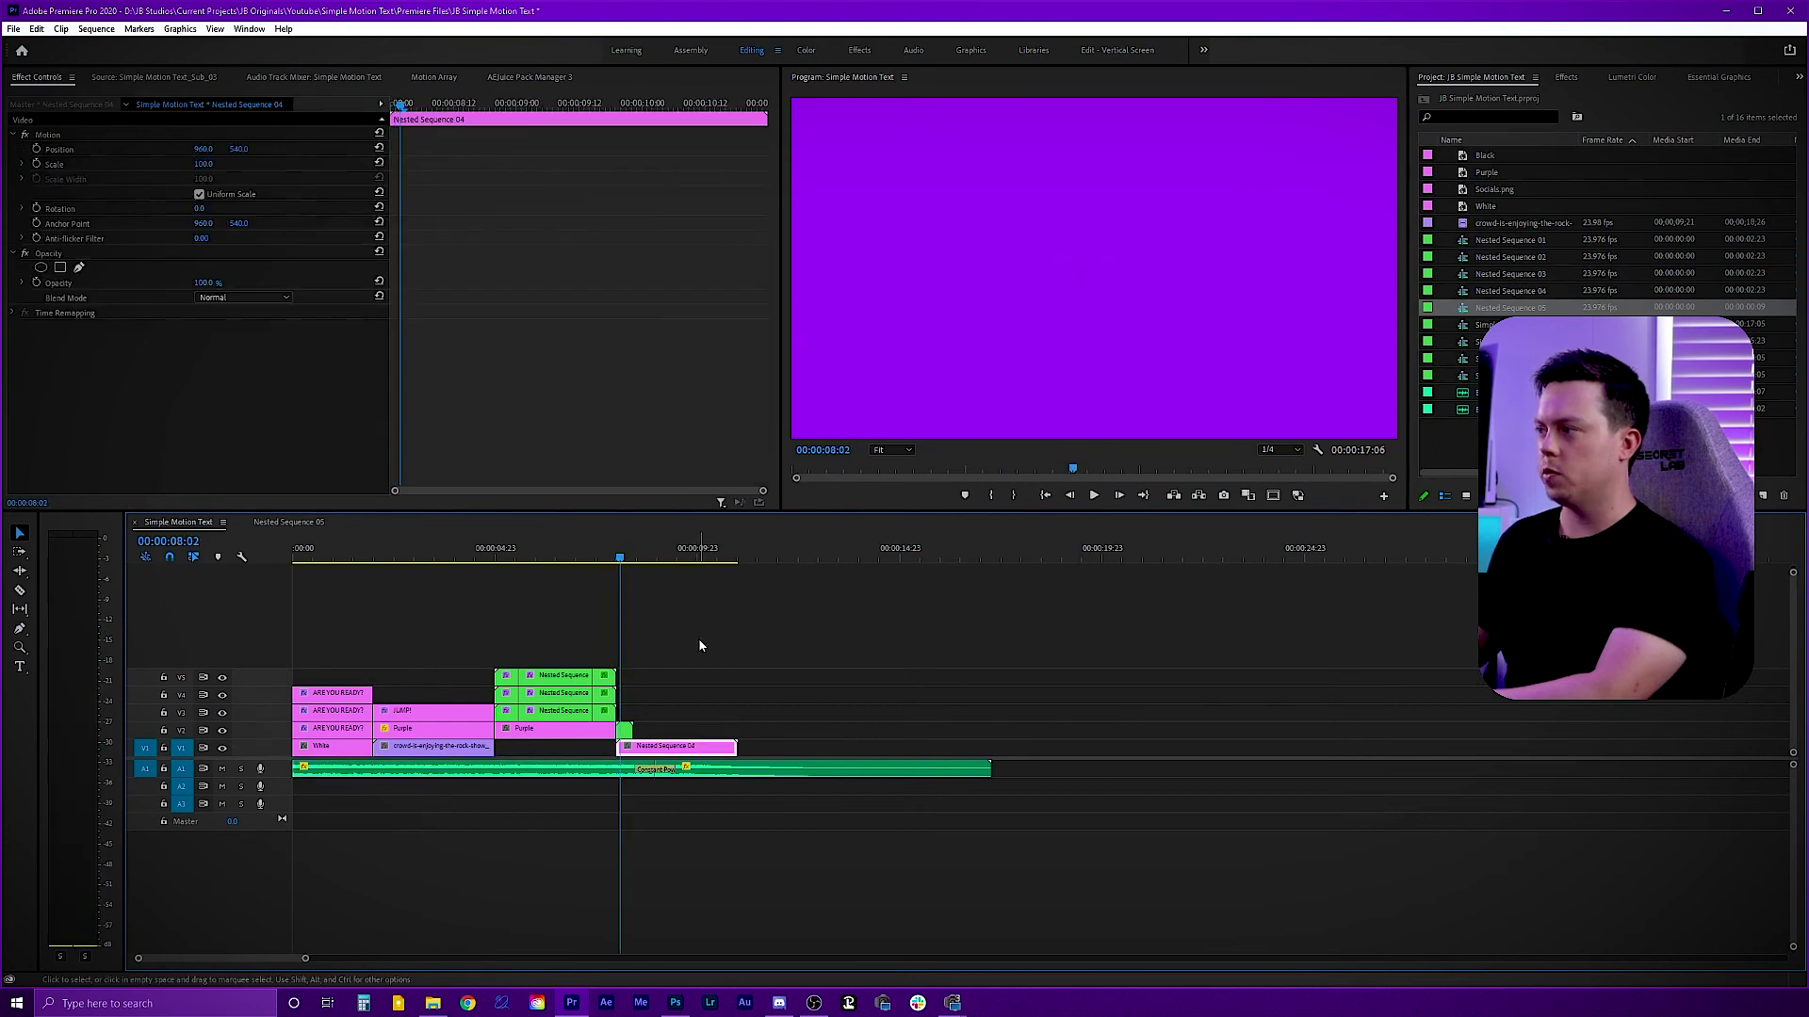
pyautogui.press('space')
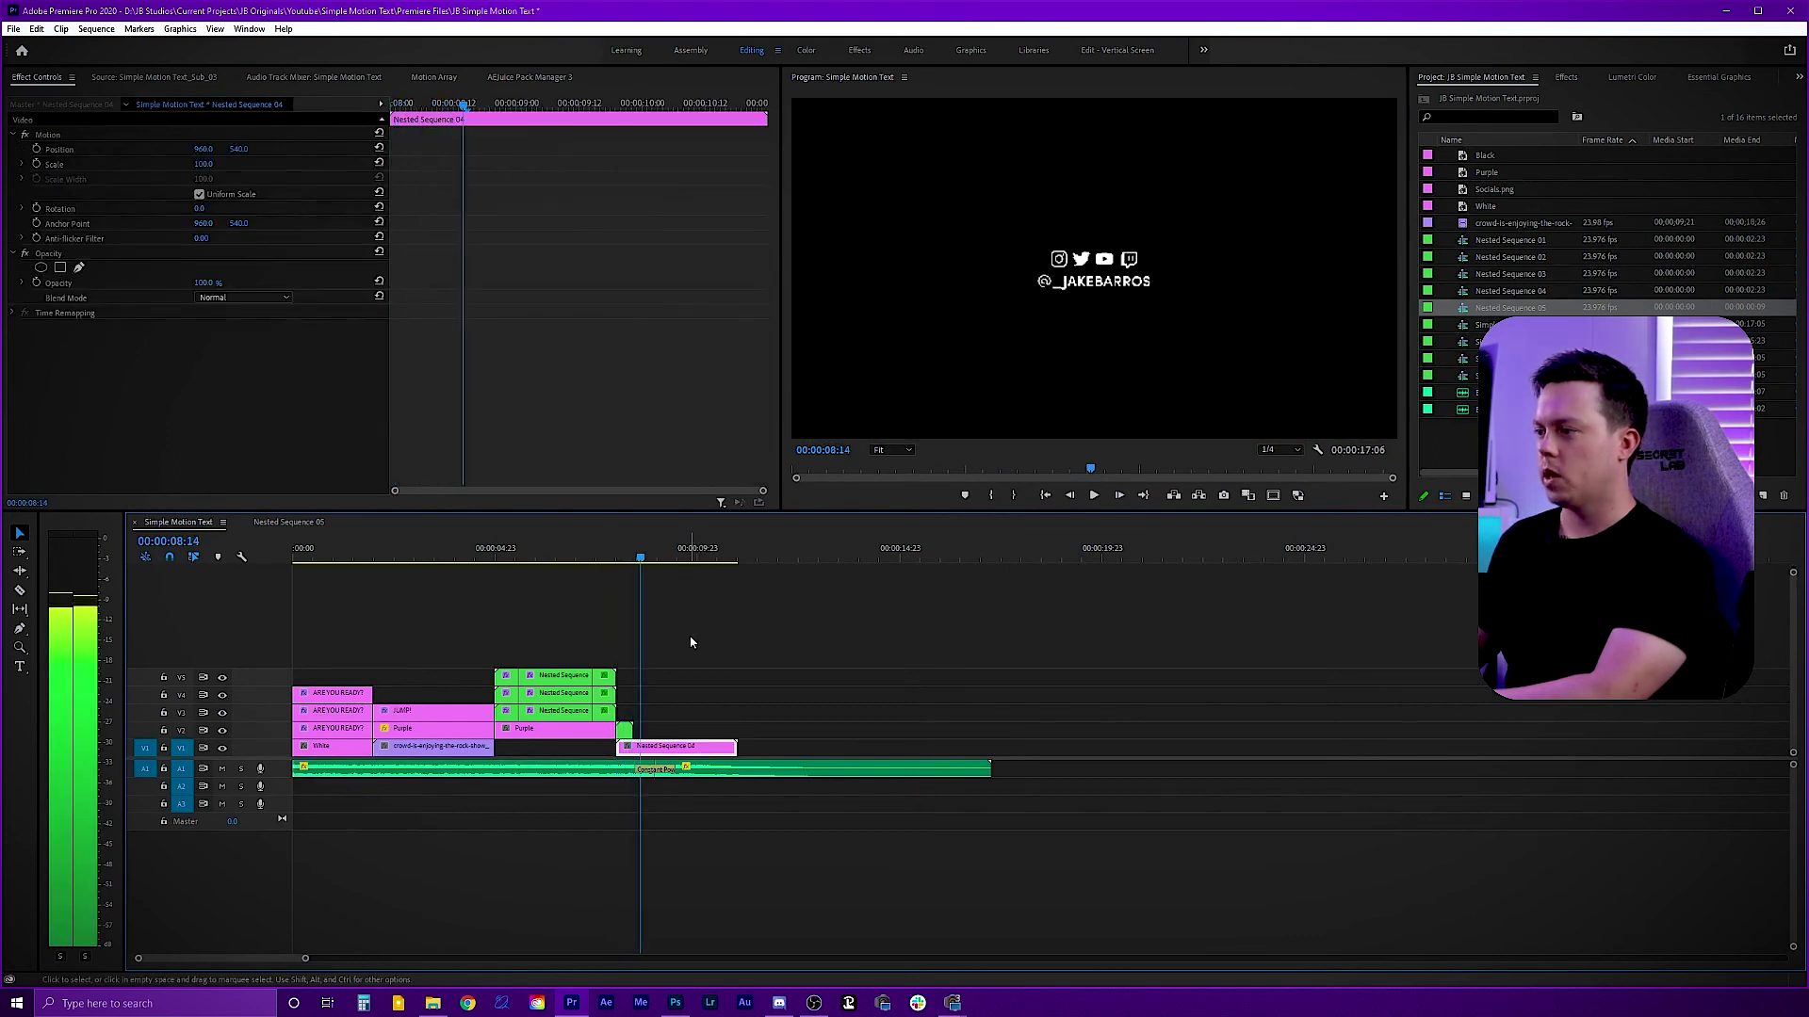